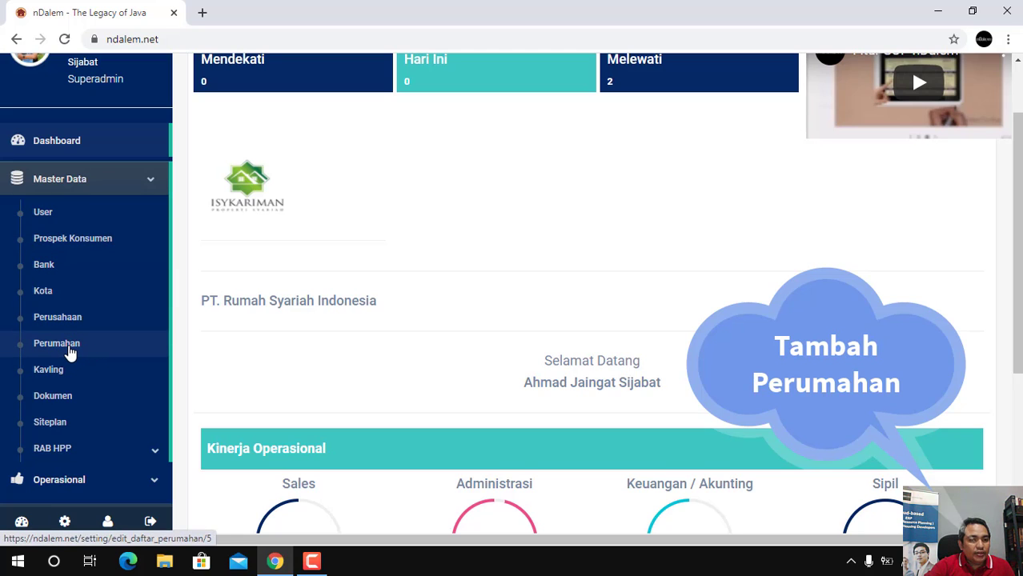
- Open the Perumahan master data and start a new housing record with Tambah Perumahan
left_click(71, 346)
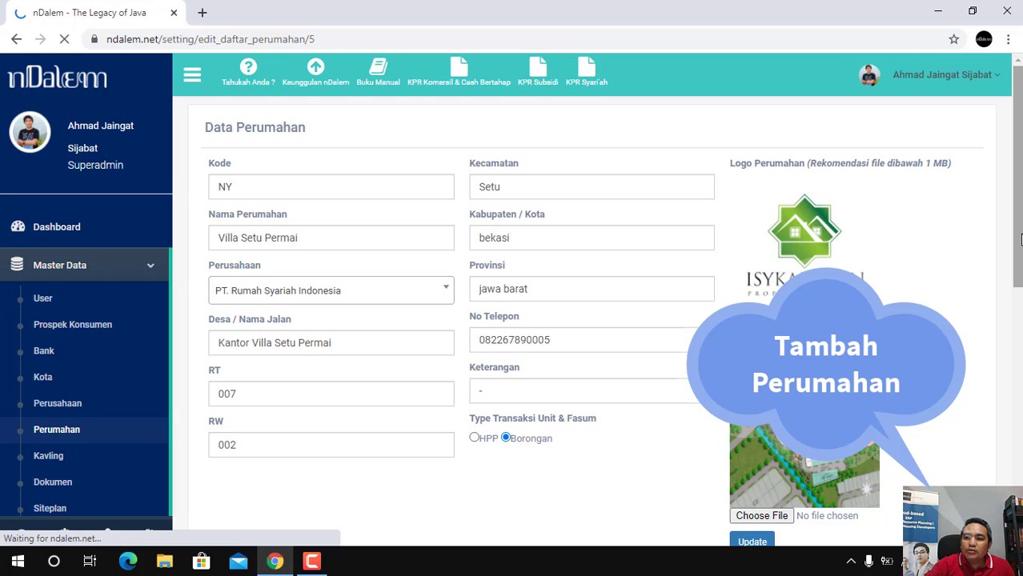
left_click_drag(1020, 241, 1020, 263)
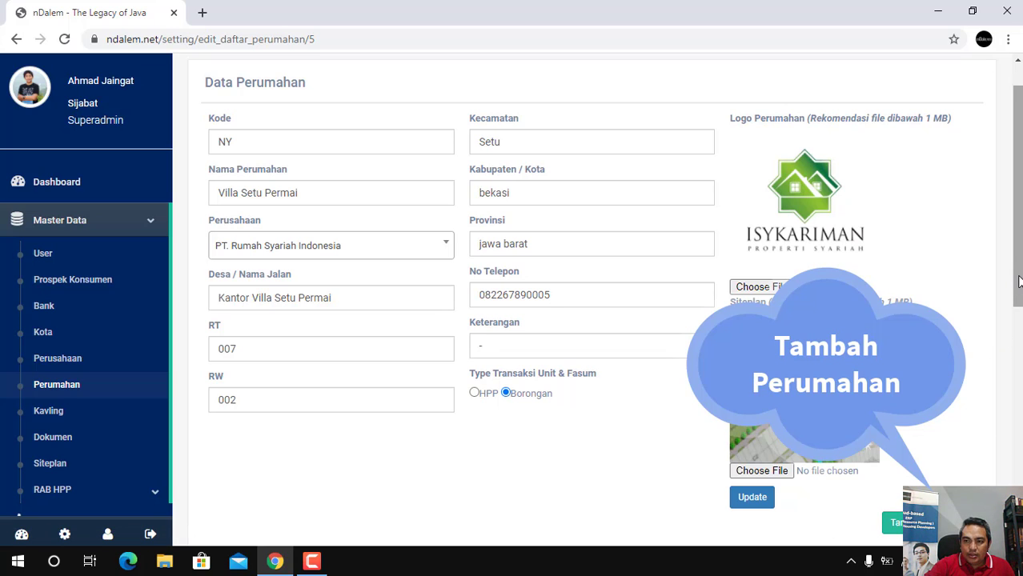
left_click_drag(1019, 280, 1018, 432)
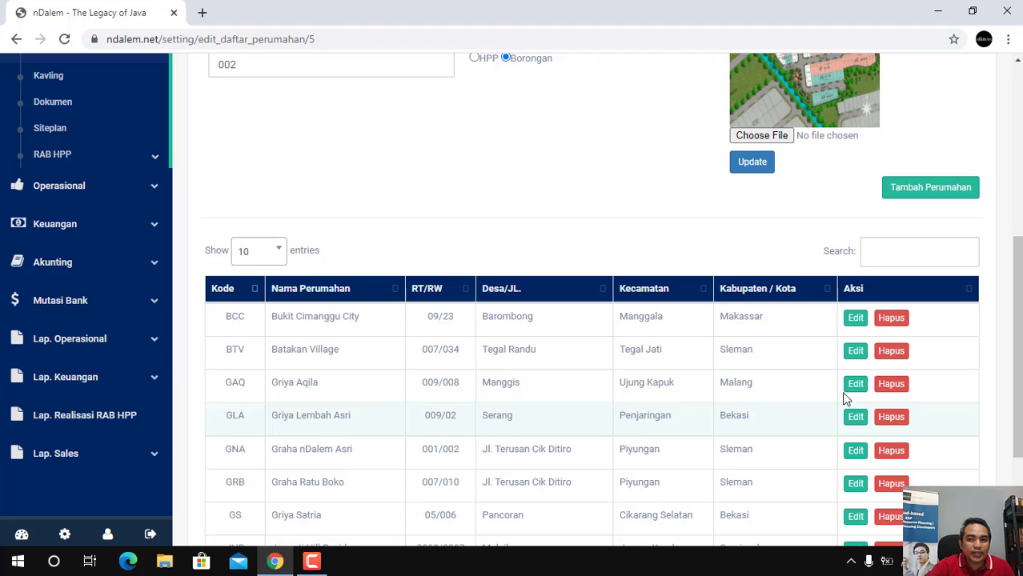
left_click_drag(1020, 360, 1020, 252)
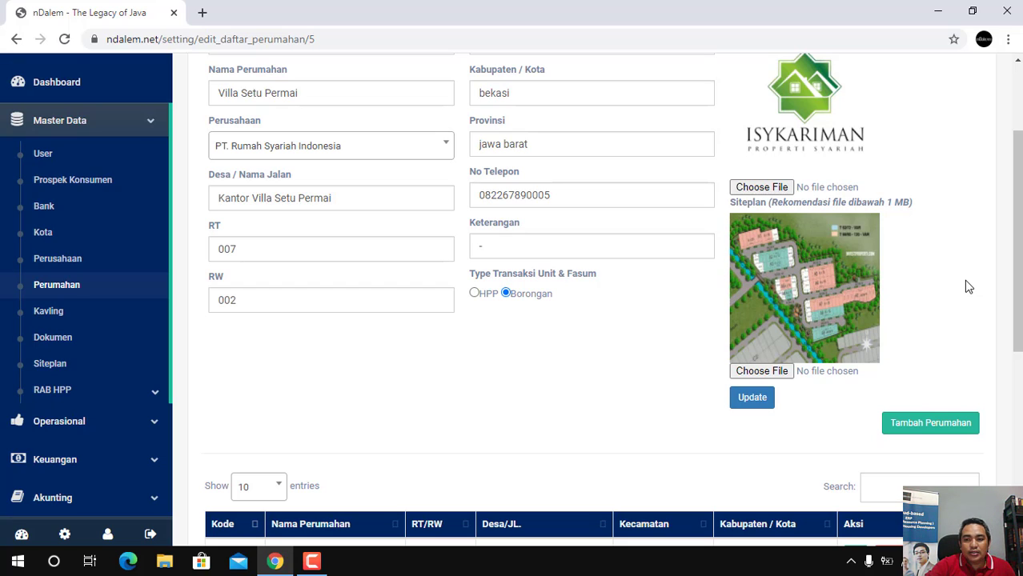
left_click(935, 430)
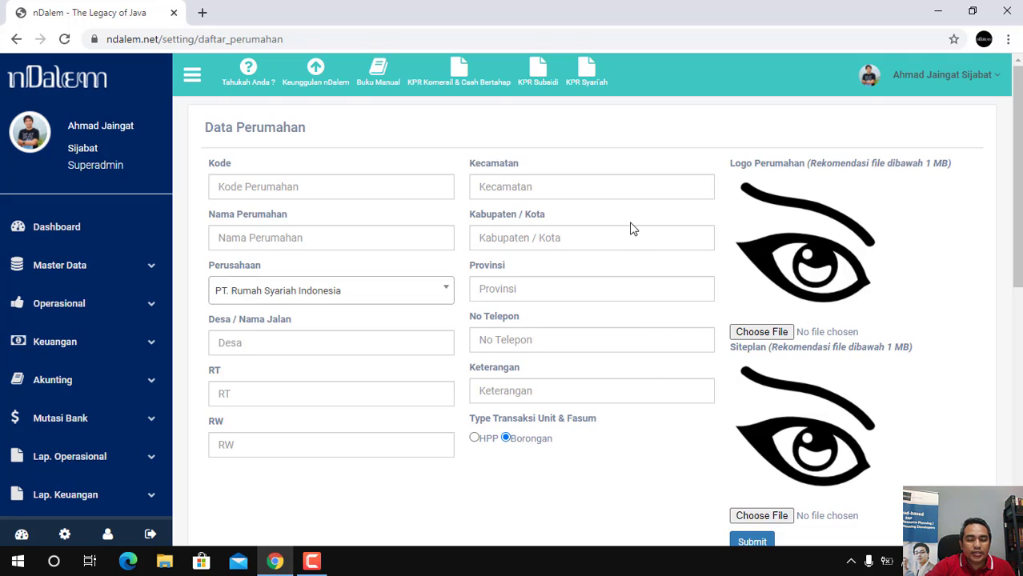
- Enter "Pandawa Green Hills" as the Nama Perumahan of the new housing record
mouse_move(1018, 239)
left_mouse_down()
mouse_move(1018, 256)
mouse_move(1019, 241)
left_mouse_up()
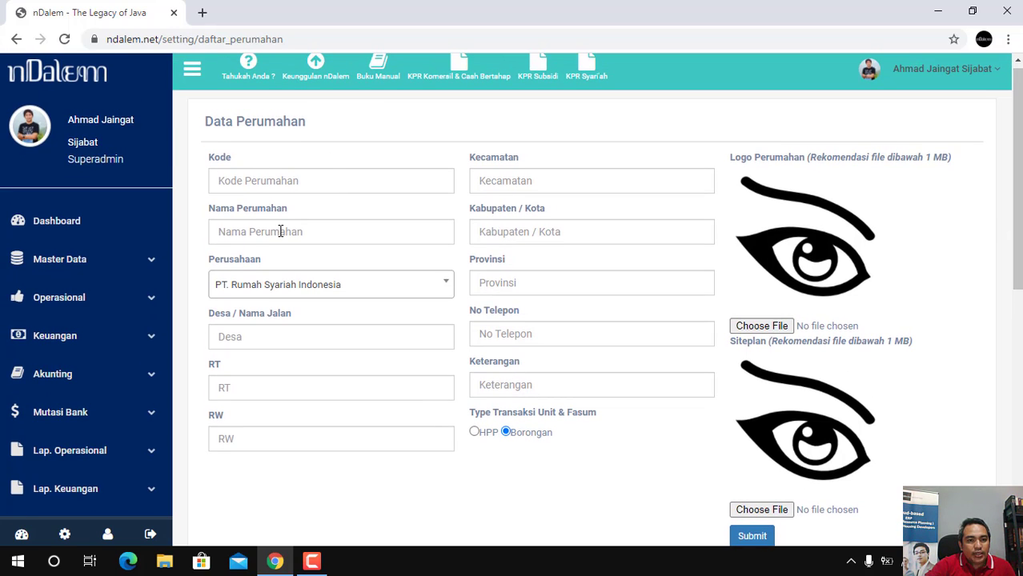
left_click(280, 232)
left_click(473, 498)
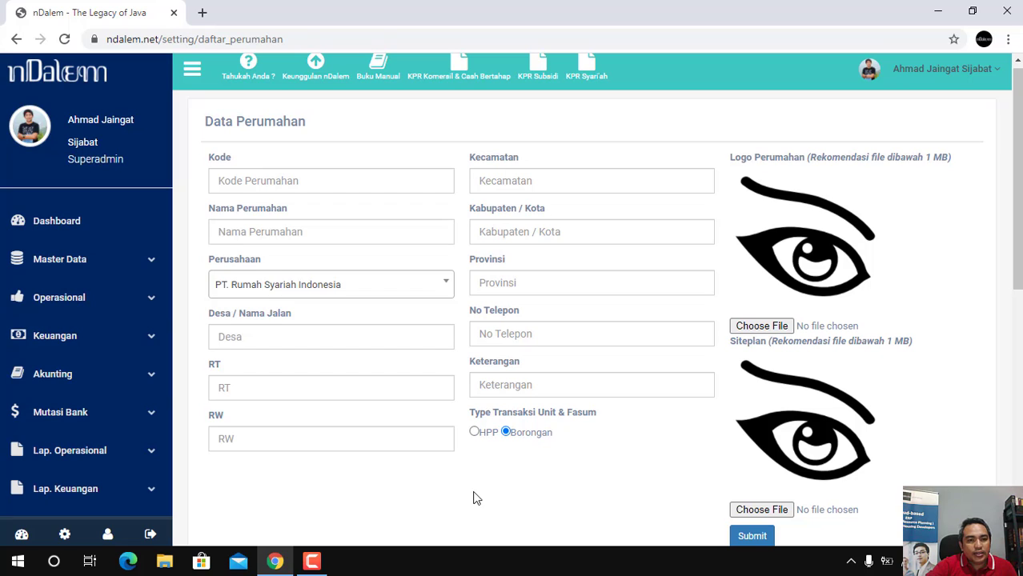
left_click(254, 232)
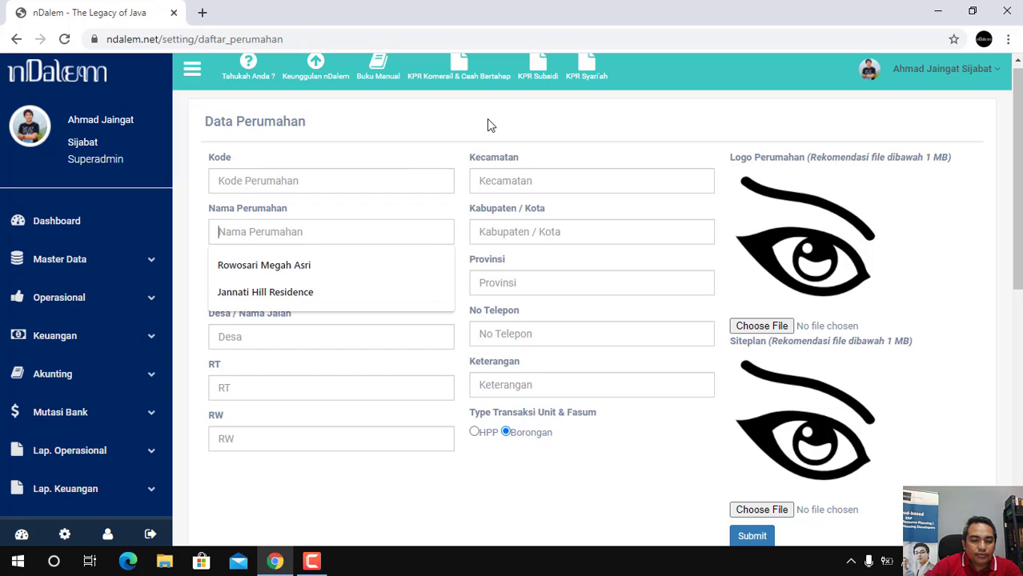
type("G")
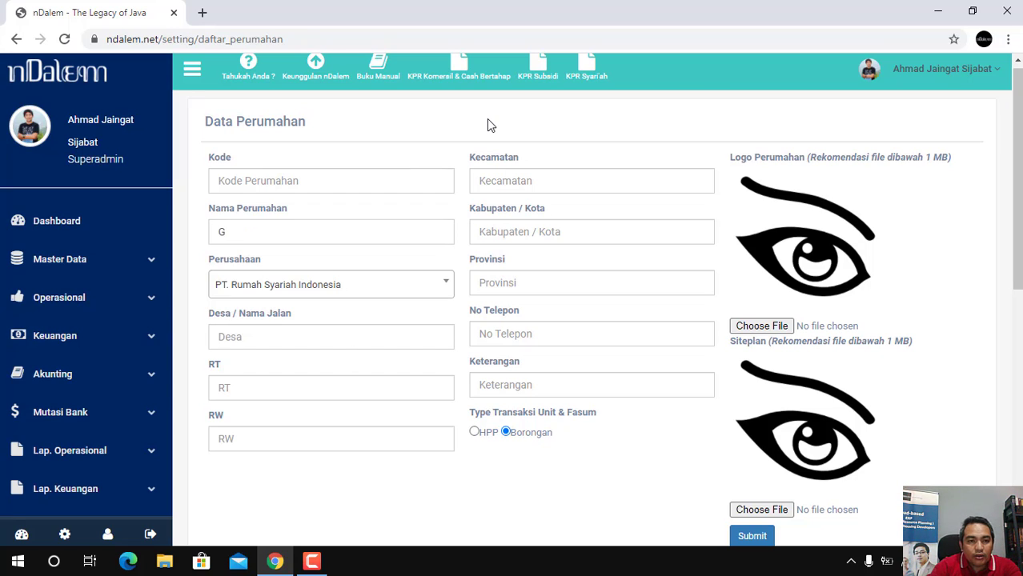
key("BackSpace")
type("Pandawa Green ")
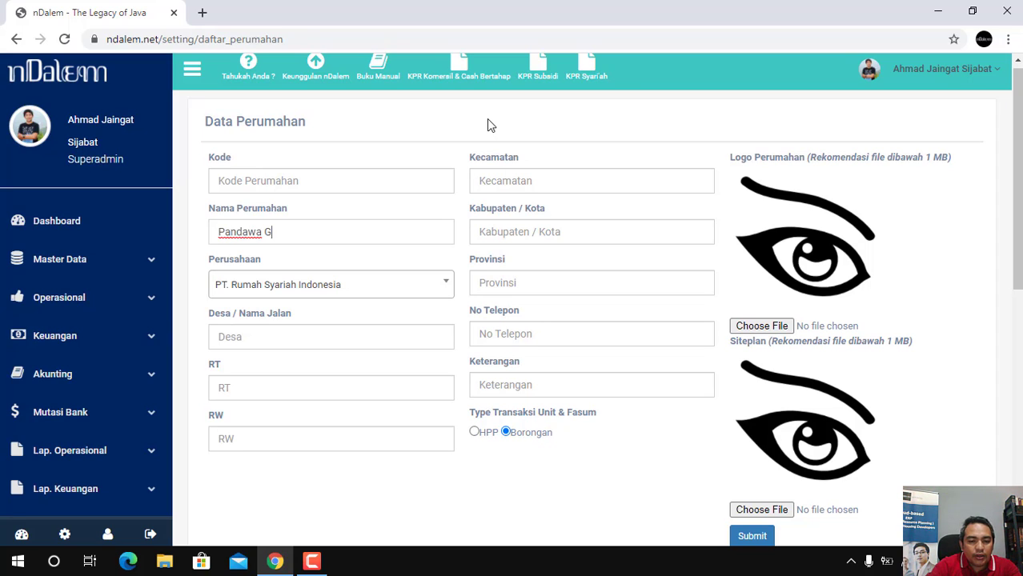
type("Hills")
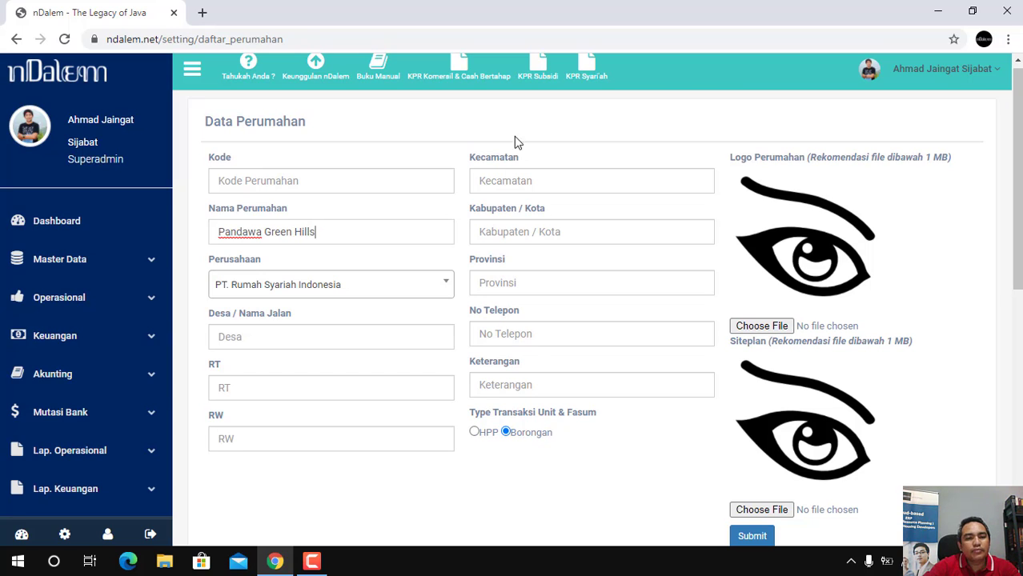
- Set the housing Kode to PGH and the Perusahaan to PT. Rumah Syariah Indonesia
left_click(272, 184)
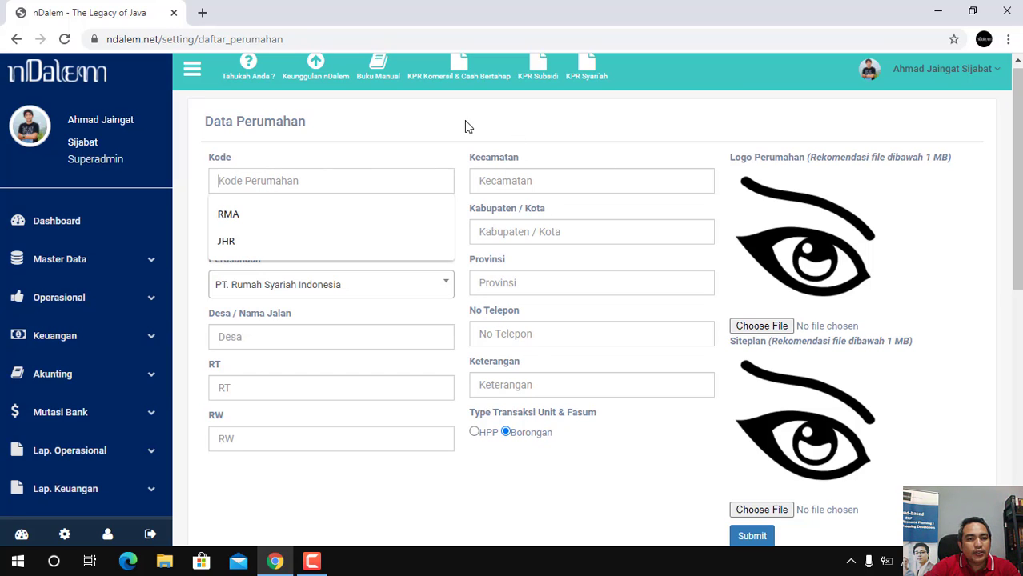
type("P")
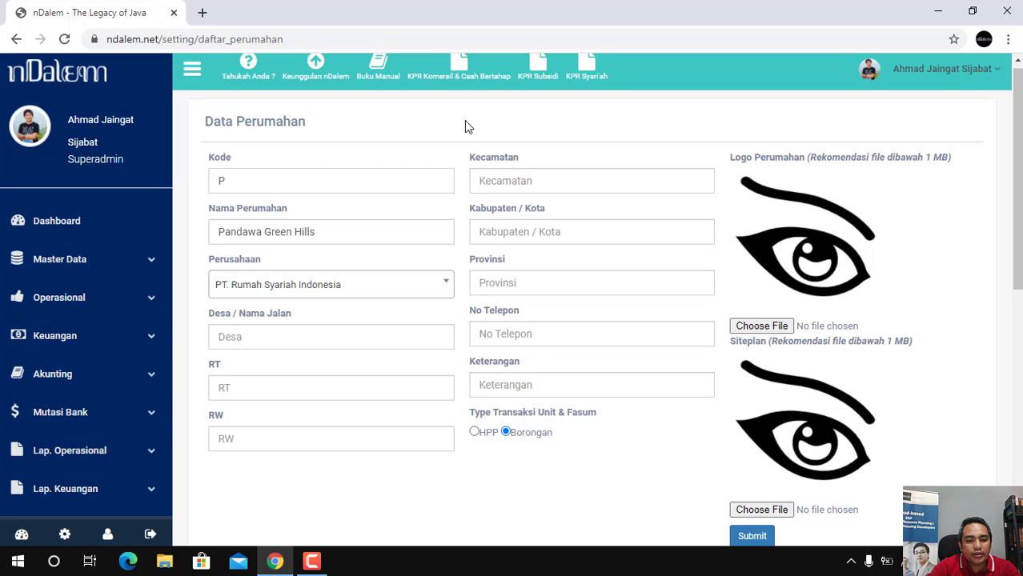
type("GH")
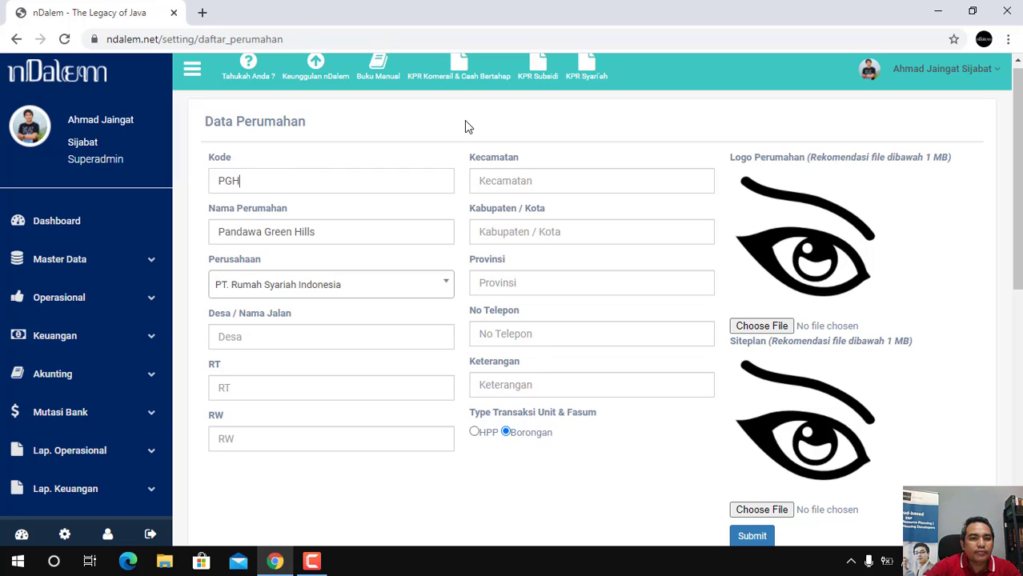
left_click(445, 289)
left_click(350, 344)
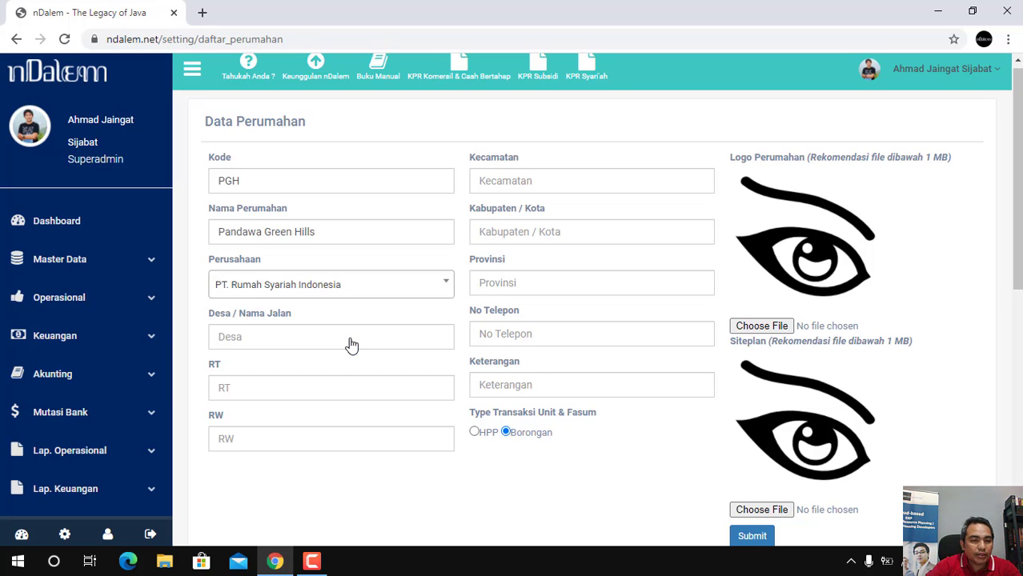
- Fill in Desa / Nama Jalan with the suggested Malaika, RT with 009 and RW with 008
left_click(254, 336)
left_click(253, 373)
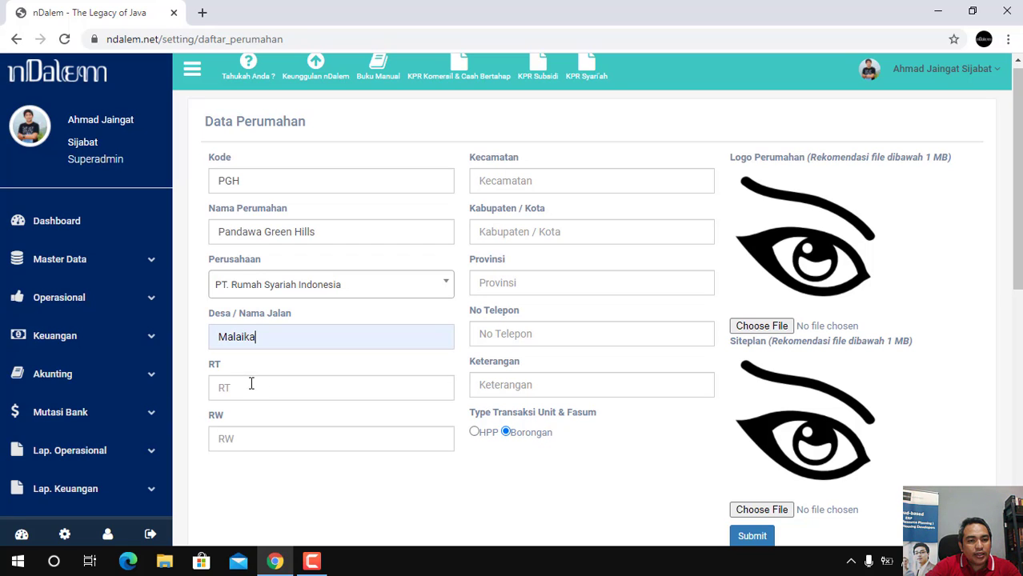
left_click(248, 388)
left_click(245, 426)
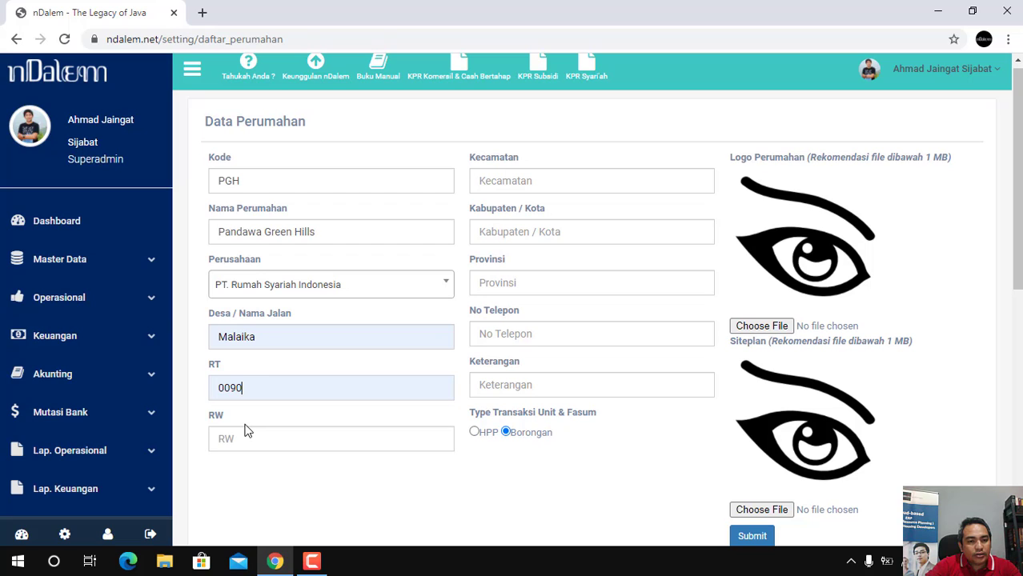
key("BackSpace")
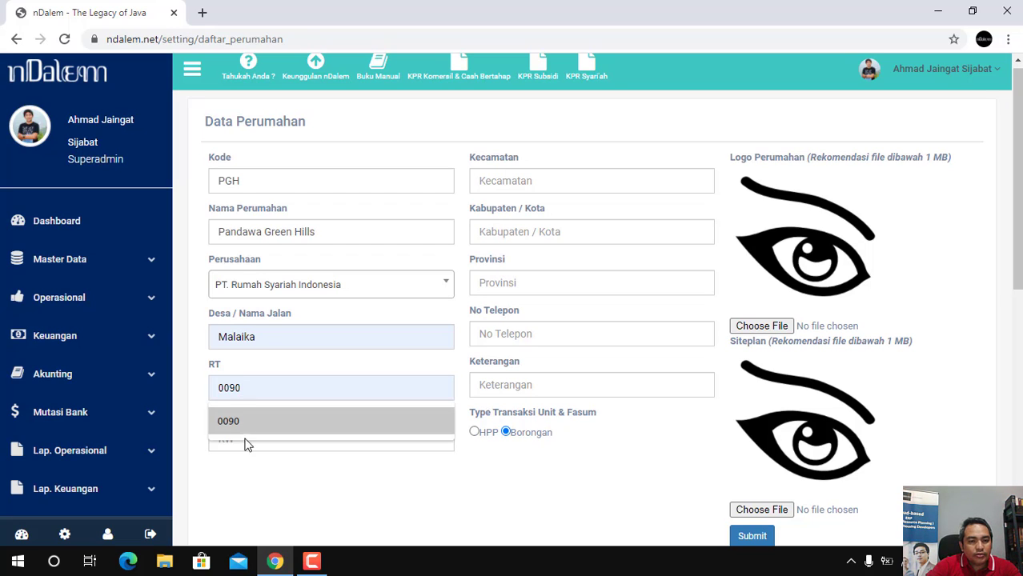
left_click(248, 490)
left_click(244, 438)
left_click(240, 481)
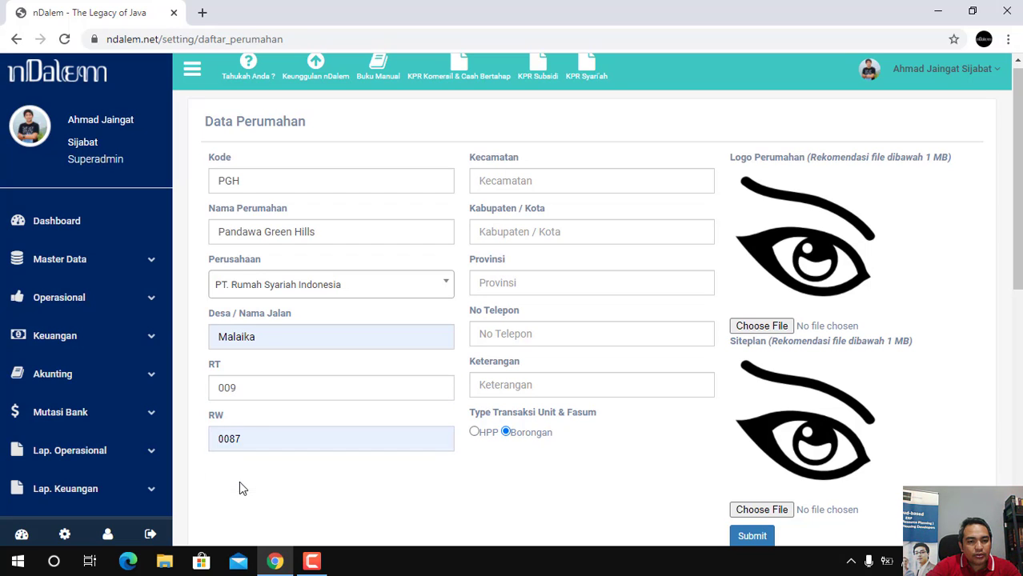
key("BackSpace")
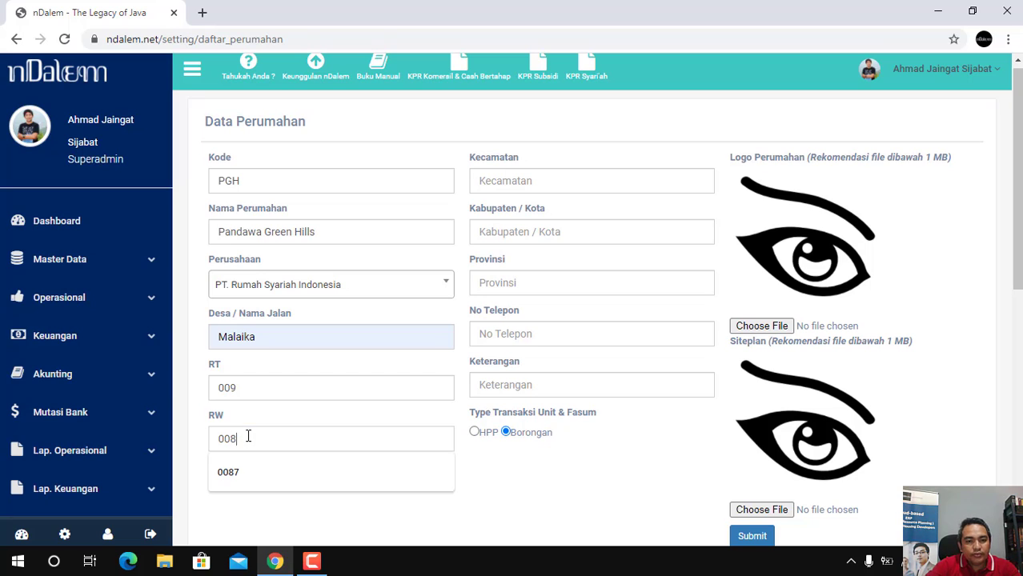
- Fill in Kecamatan with Jurang Kandang, Kabupaten / Kota with Seminyak and Provinsi with Bali from the suggestions
left_click(538, 179)
left_click(533, 218)
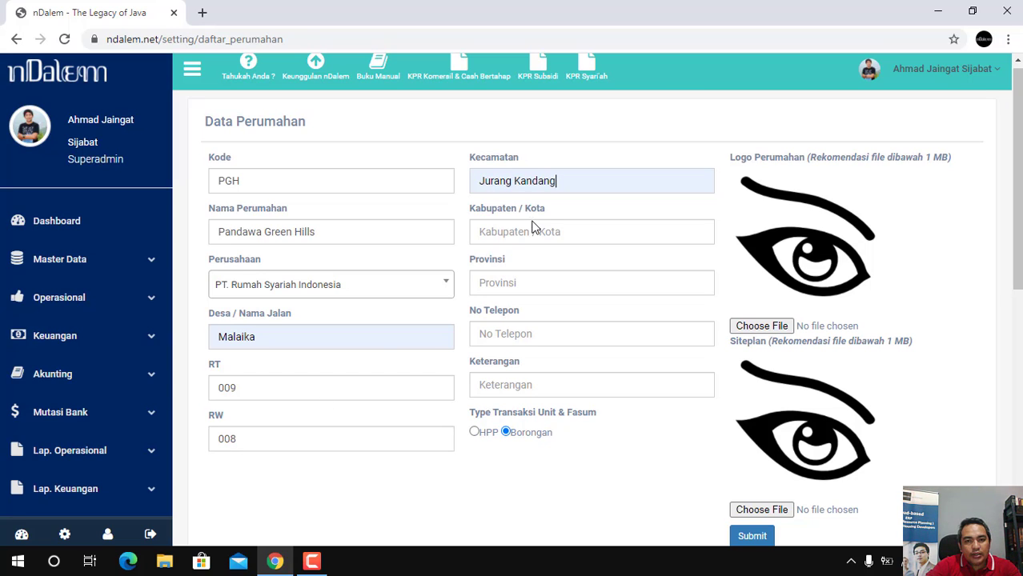
left_click(521, 237)
left_click(514, 265)
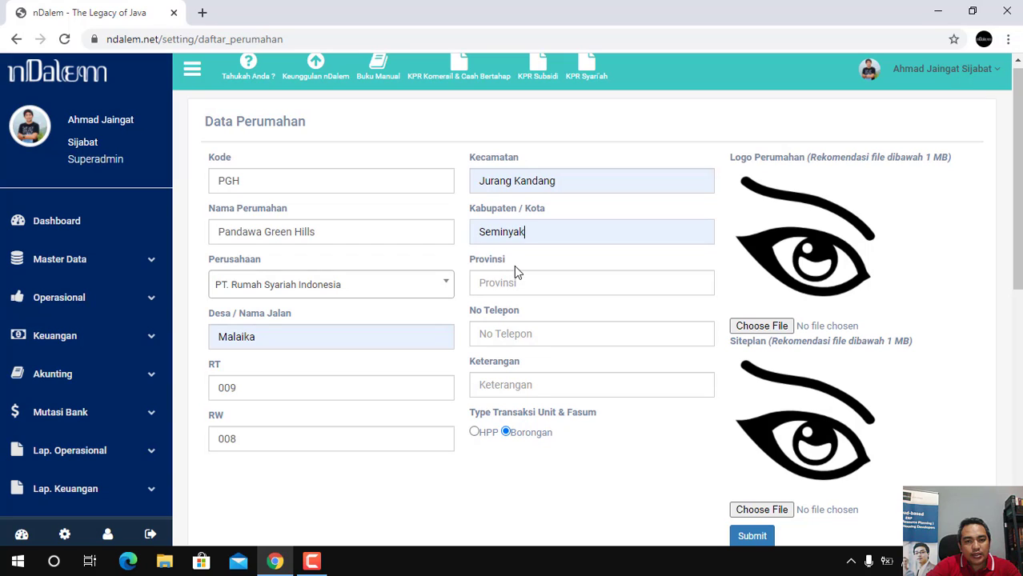
left_click(507, 285)
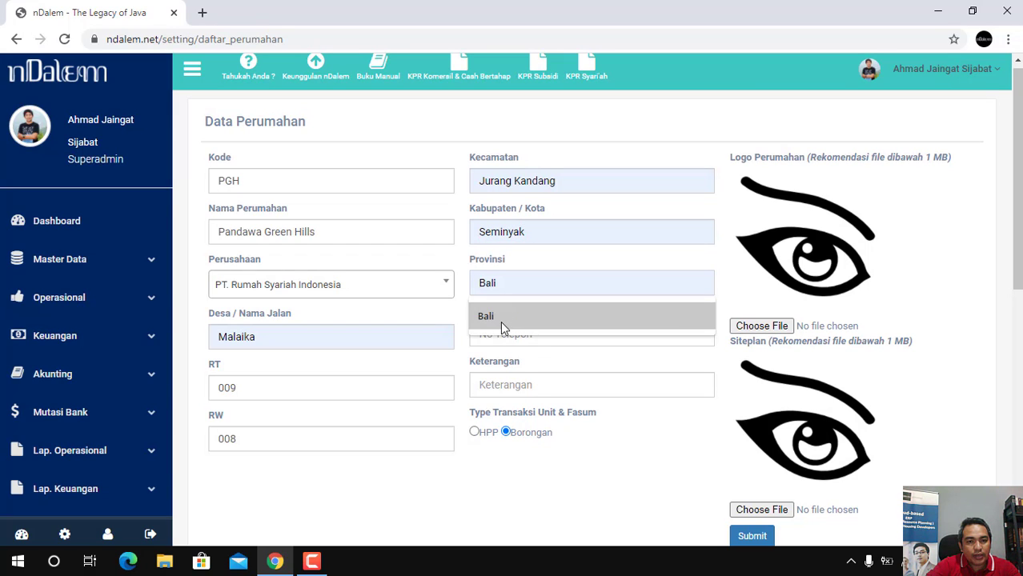
left_click(500, 318)
- Enter "-" as a placeholder for both No Telepon and Keterangan
left_click(502, 336)
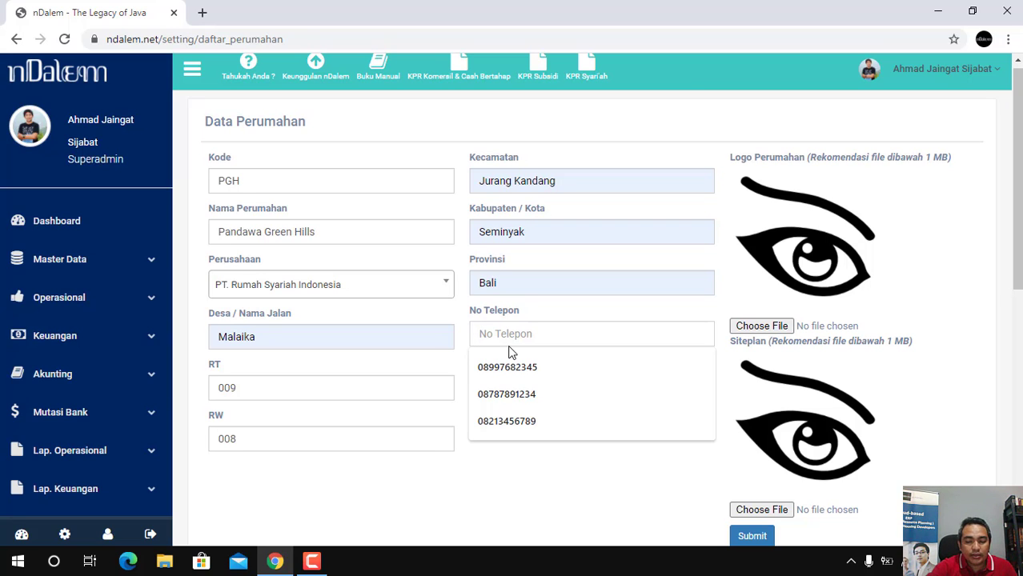
type("-")
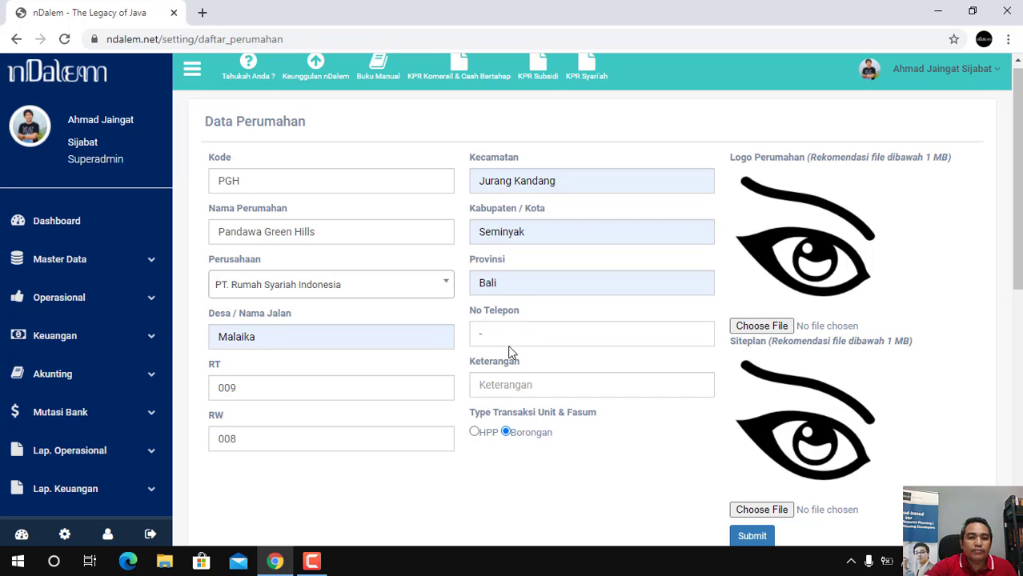
left_click(528, 386)
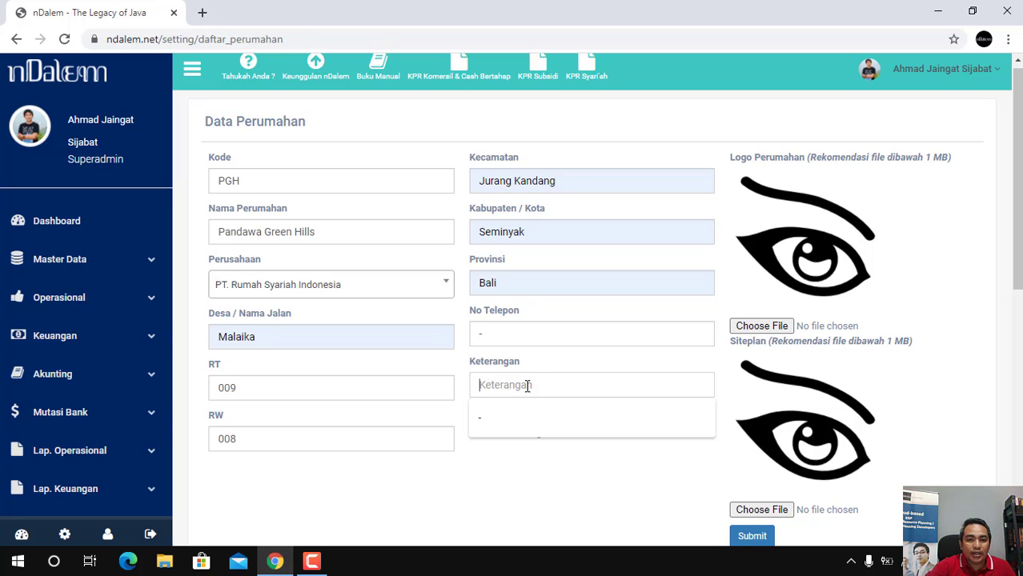
type("-")
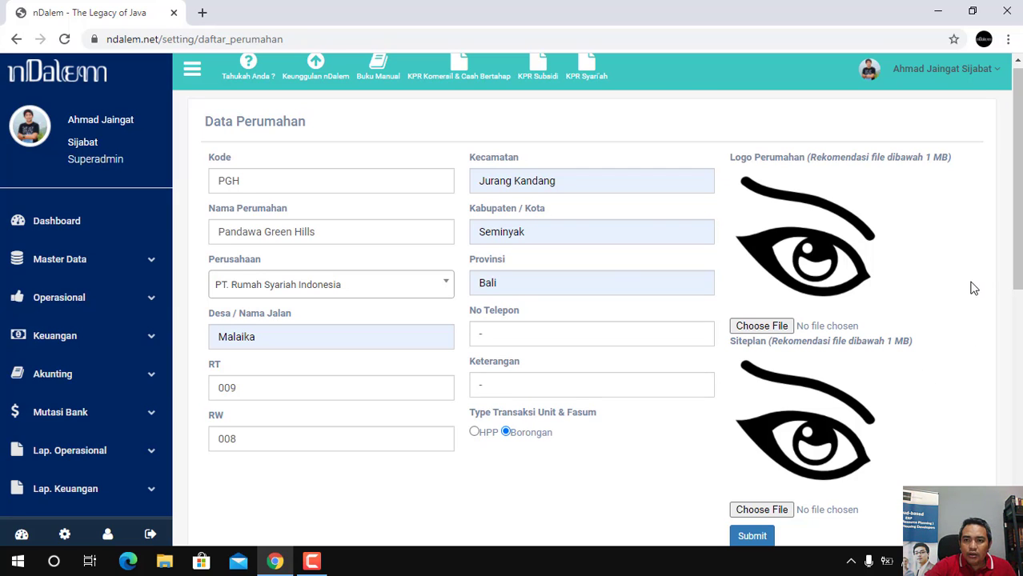
- Set the Logo Perumahan to the images3 file from the contoh logo perumahan folder
scroll(1017, 239, "down", 1)
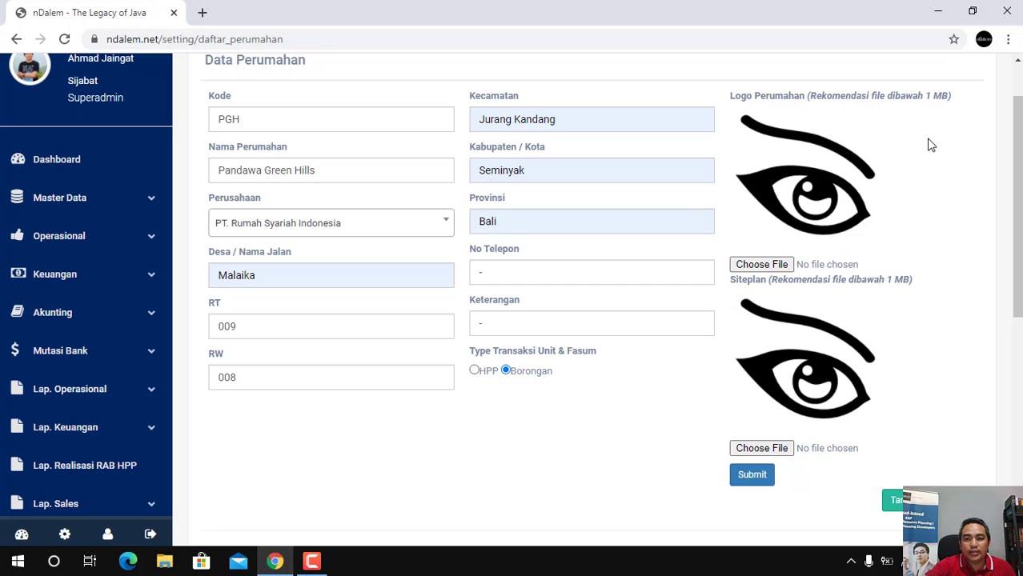
left_click(761, 271)
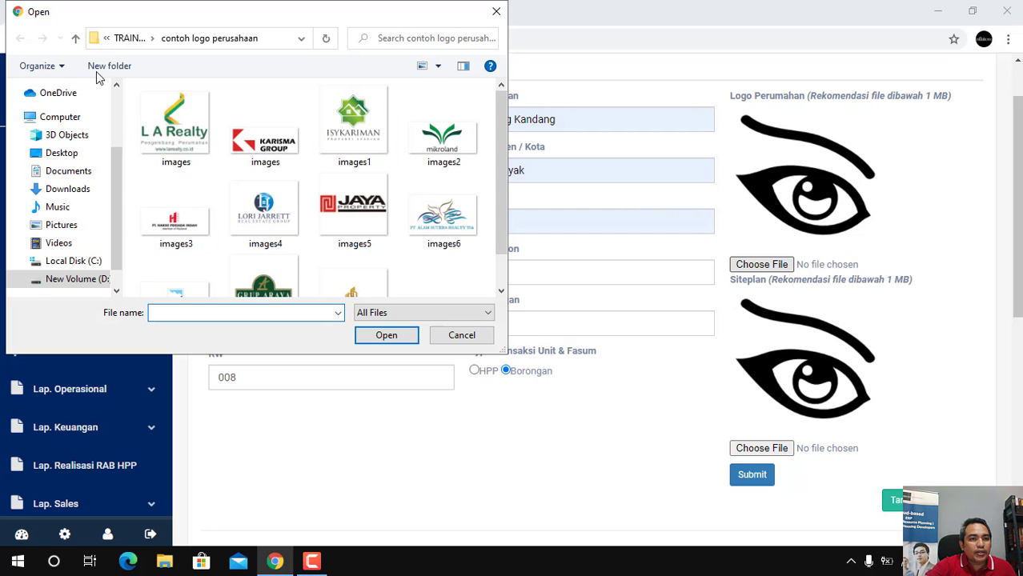
left_click(76, 40)
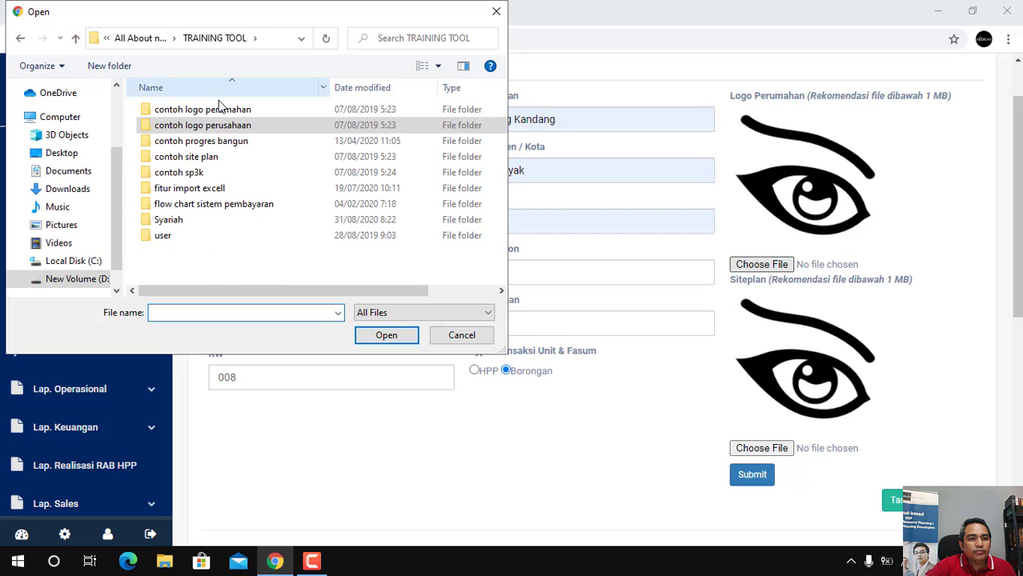
double_click(214, 111)
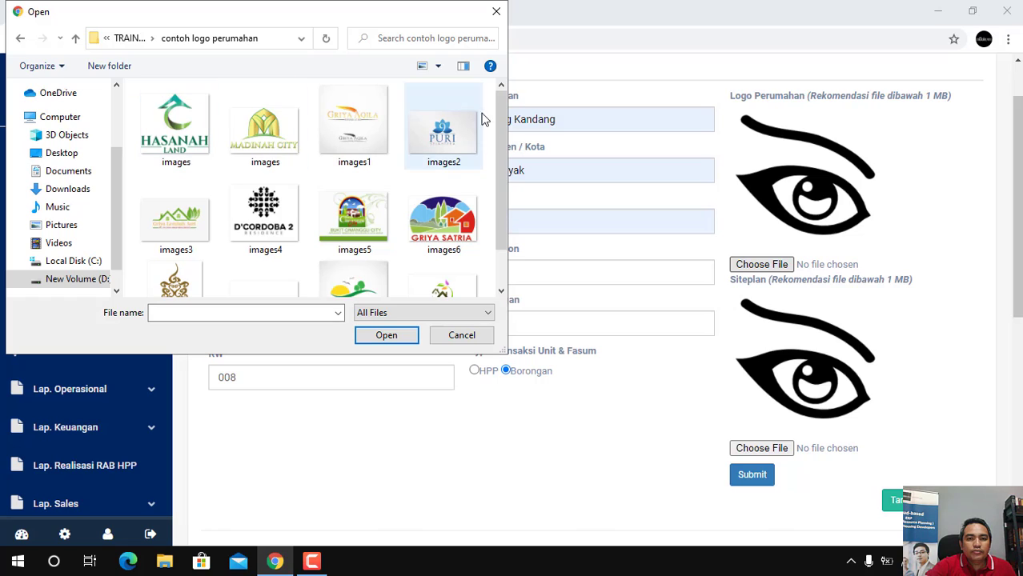
mouse_move(501, 164)
left_mouse_down()
mouse_move(503, 188)
mouse_move(504, 149)
left_mouse_up()
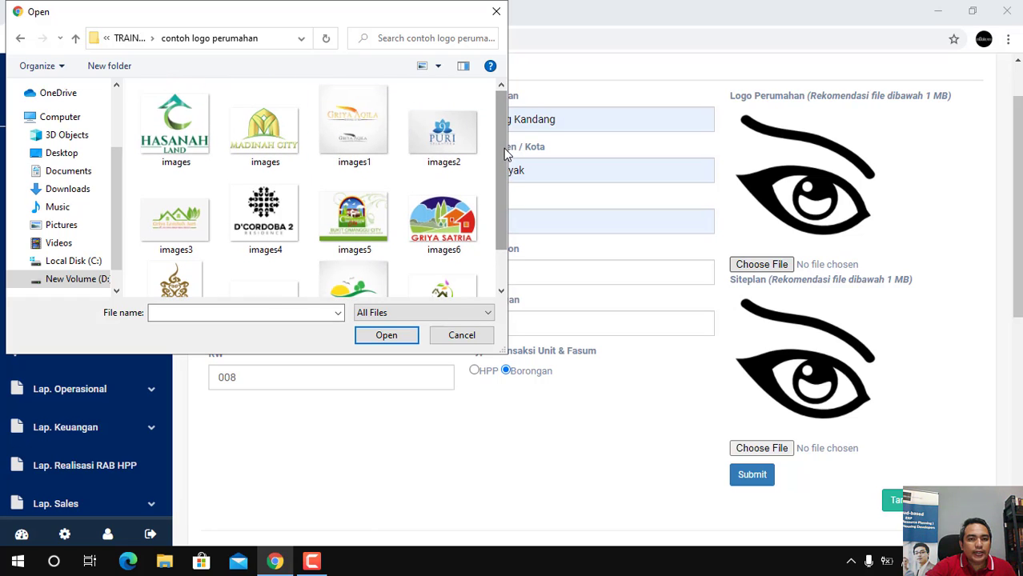
left_click(168, 226)
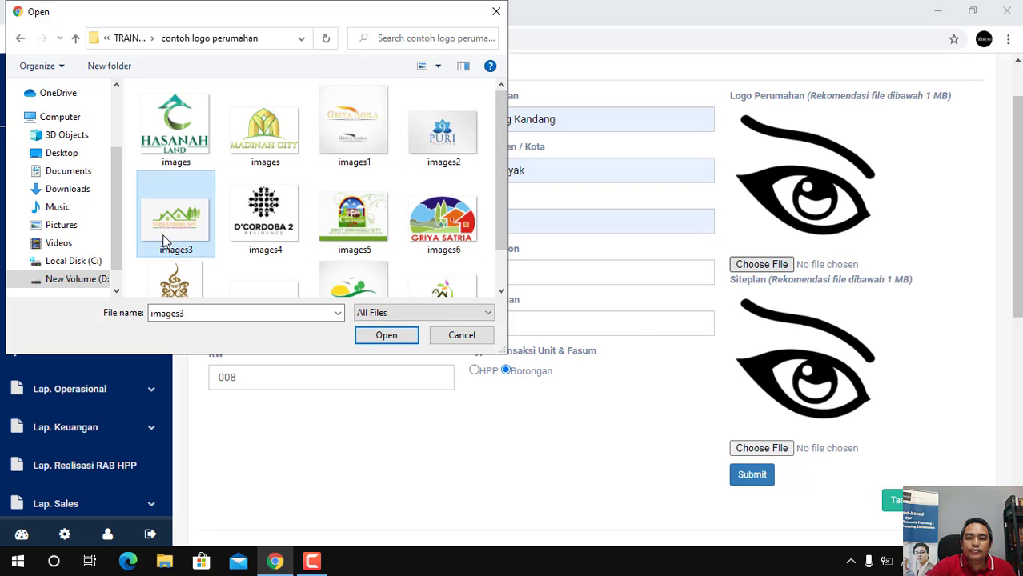
left_click(386, 336)
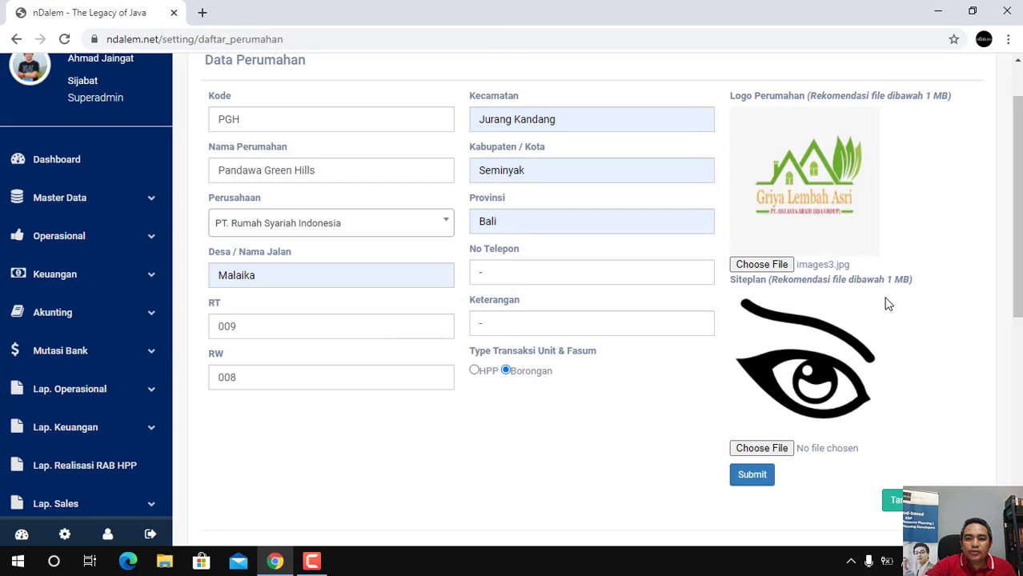
- Replace the Logo Perumahan with the index file showing the Alandra Residence sun-and-trees logo
left_click(765, 267)
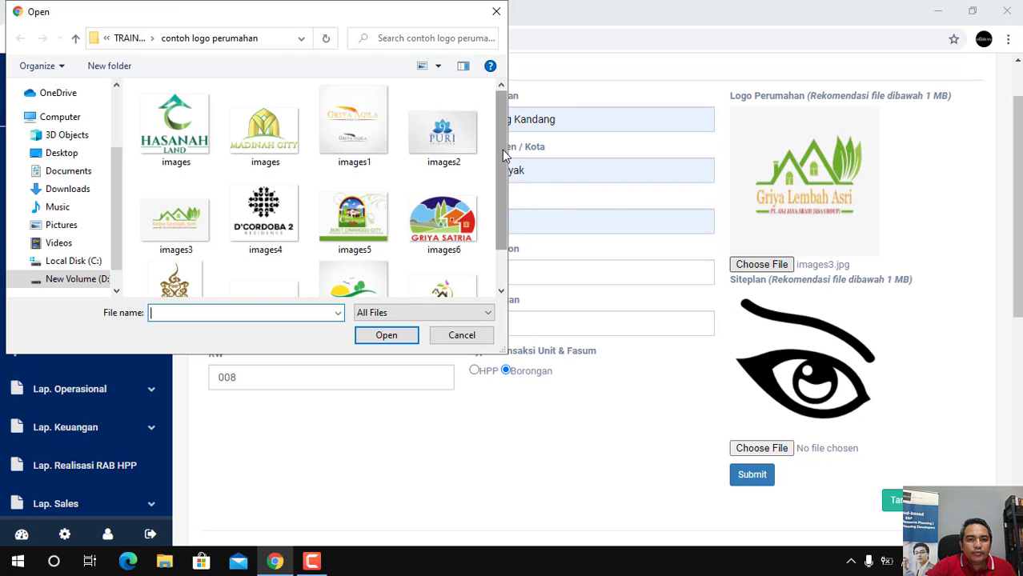
scroll(502, 152, "down", 2)
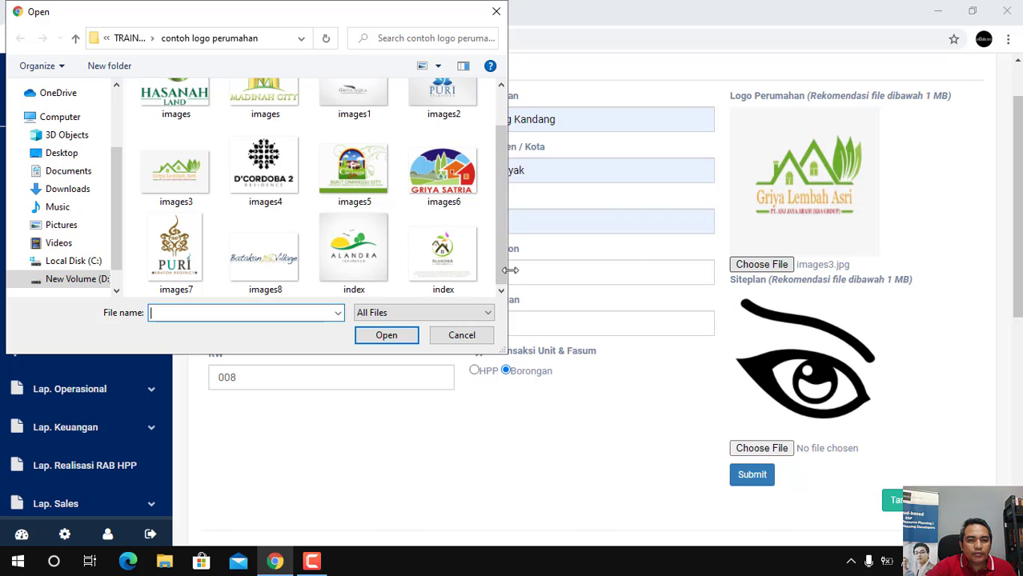
left_click(356, 271)
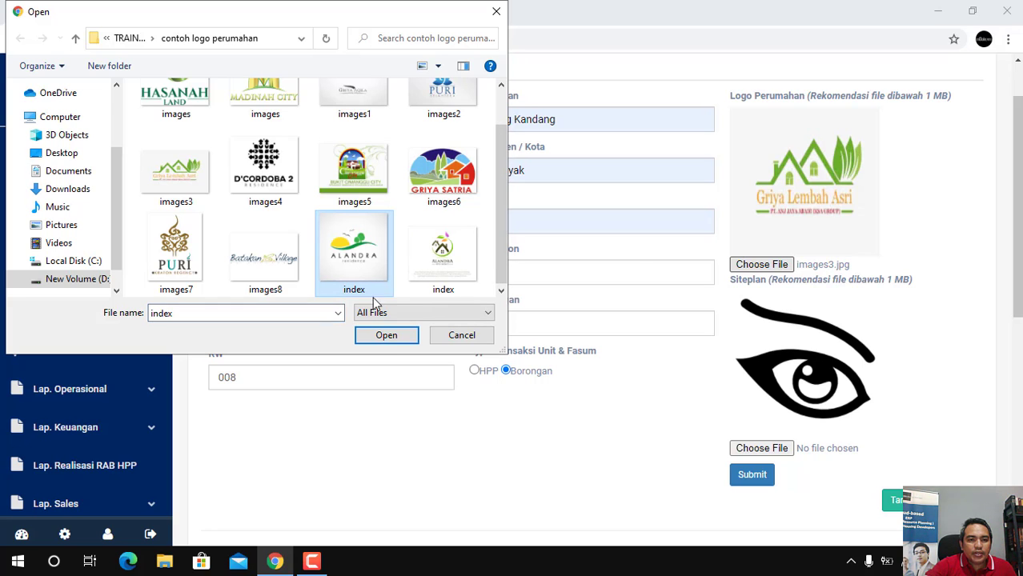
left_click(389, 339)
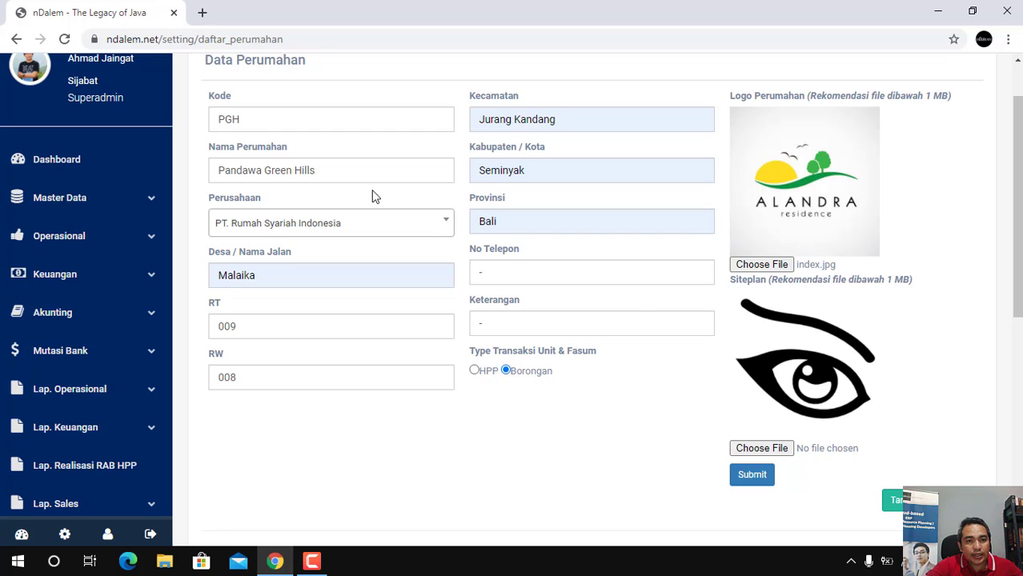
- Change Nama Perumahan to Alandra Residence
left_click(326, 170)
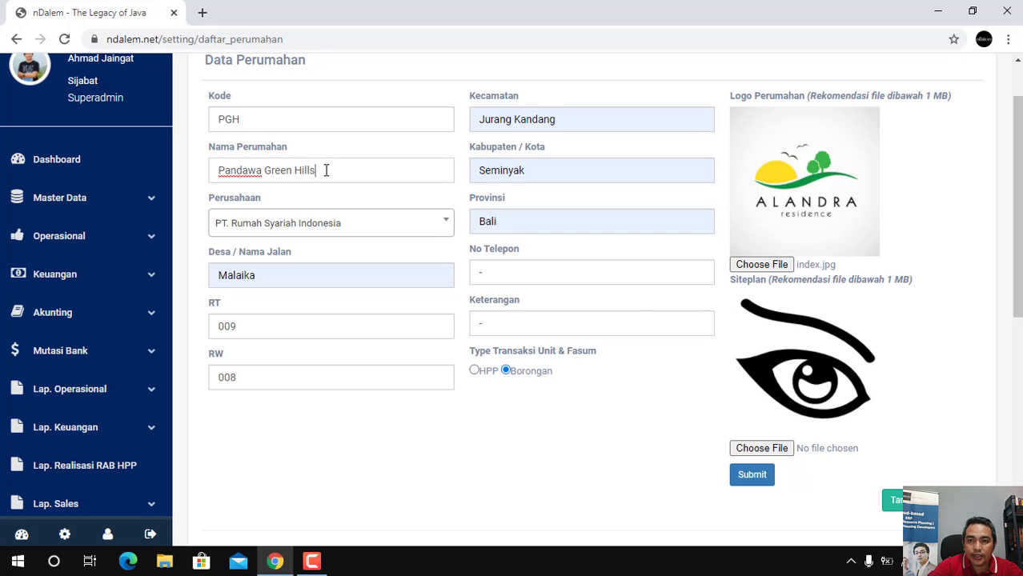
key("BackSpace")
key("BackSpace")
key("BackSpace")
key("BackSpace")
key("BackSpace")
key("BackSpace")
key("BackSpace")
key("BackSpace")
key("BackSpace")
key("BackSpace")
key("BackSpace")
key("BackSpace")
key("BackSpace")
key("BackSpace")
key("BackSpace")
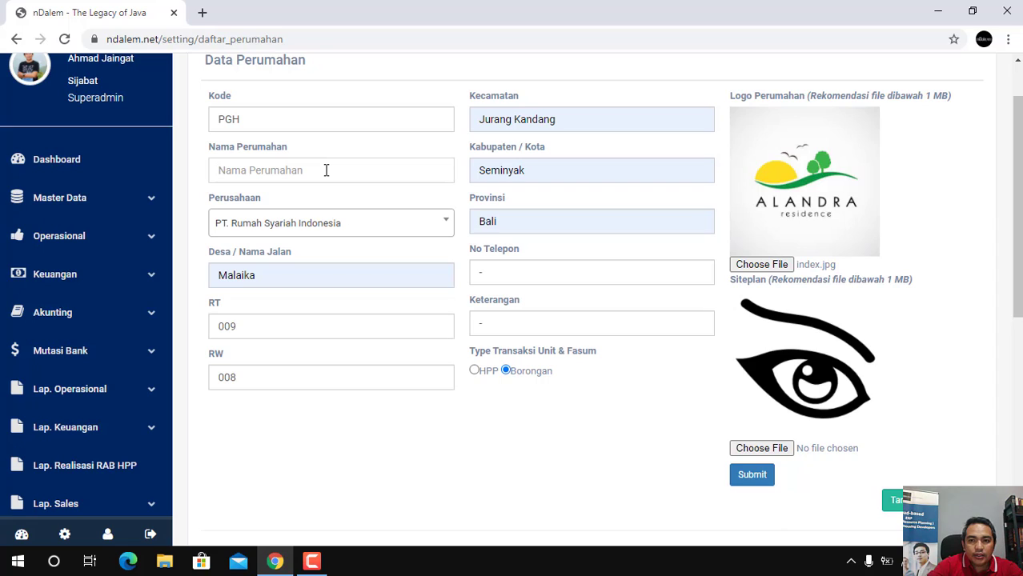
type("Al")
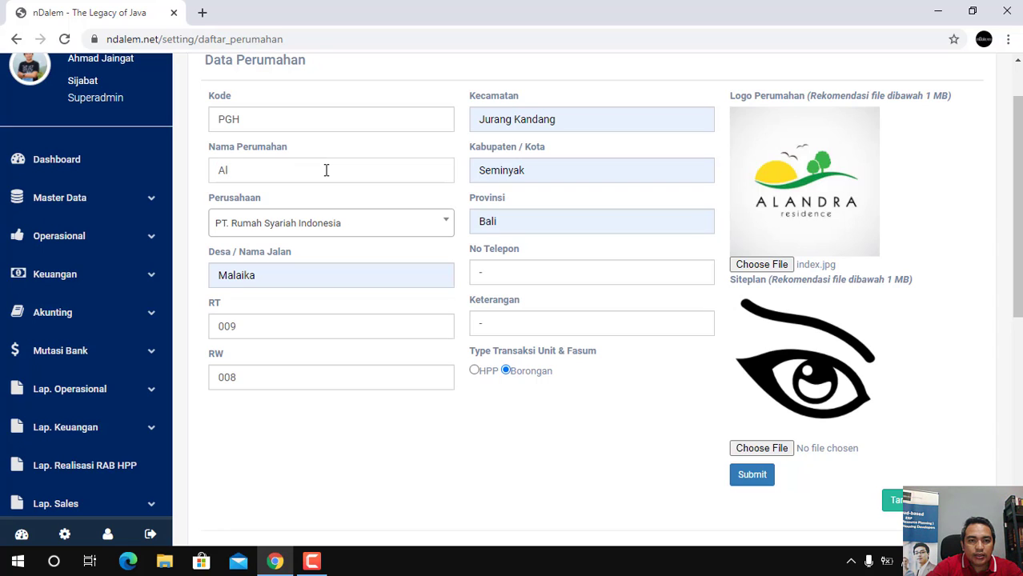
type("and")
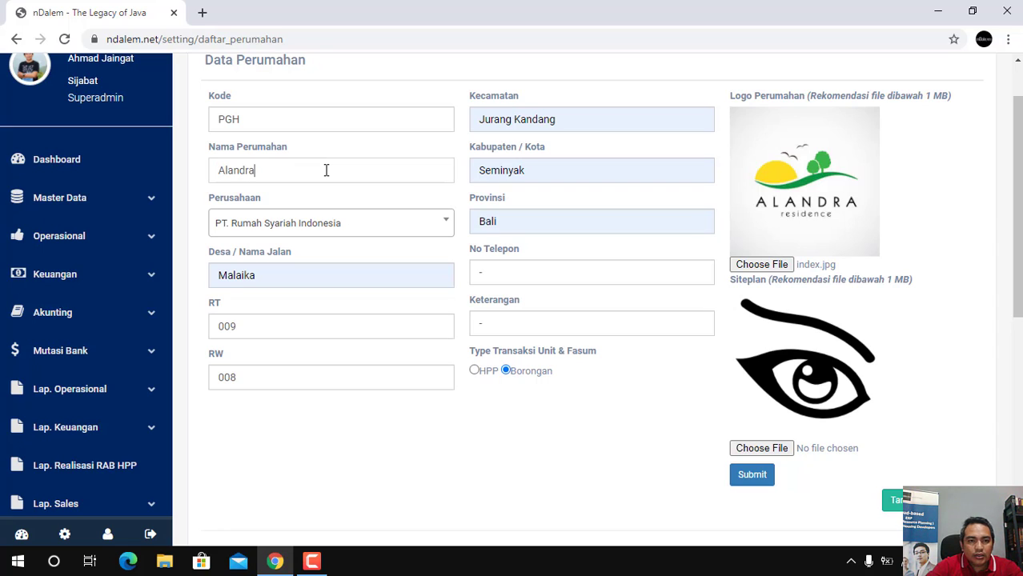
type("ra Re")
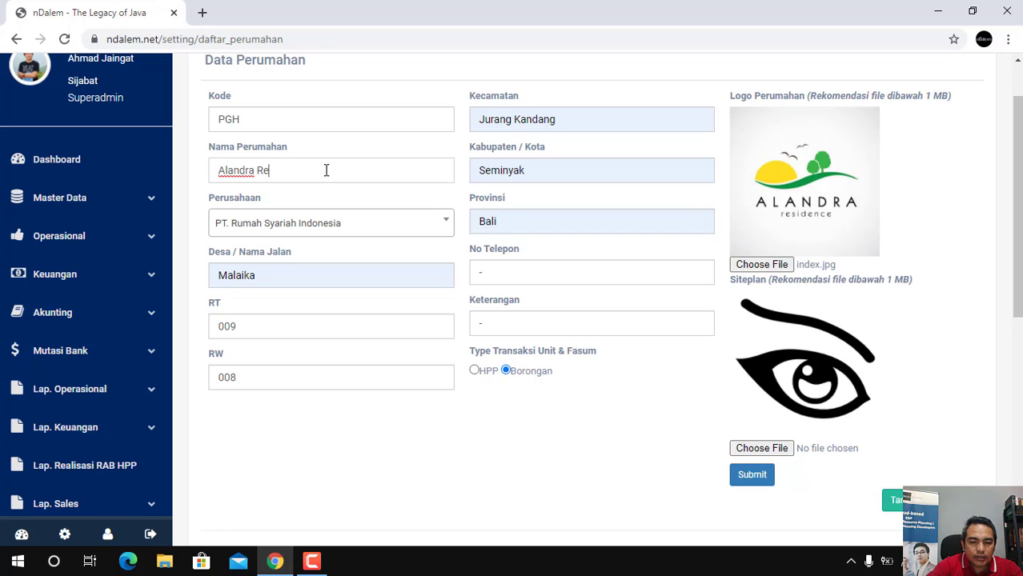
type("sidence")
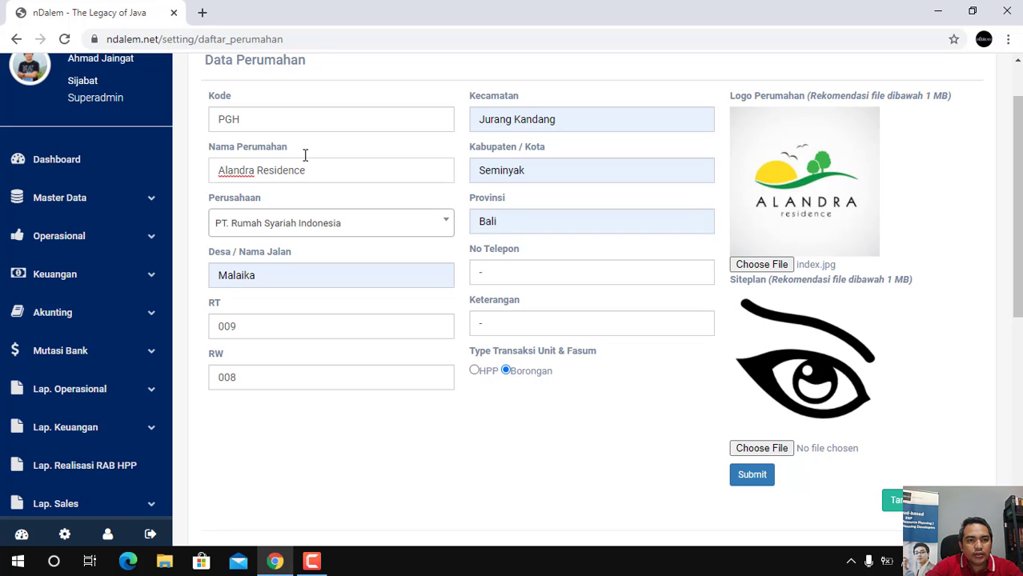
- Change the housing project's Kode to AR
left_click(261, 122)
key("BackSpace")
key("BackSpace")
key("BackSpace")
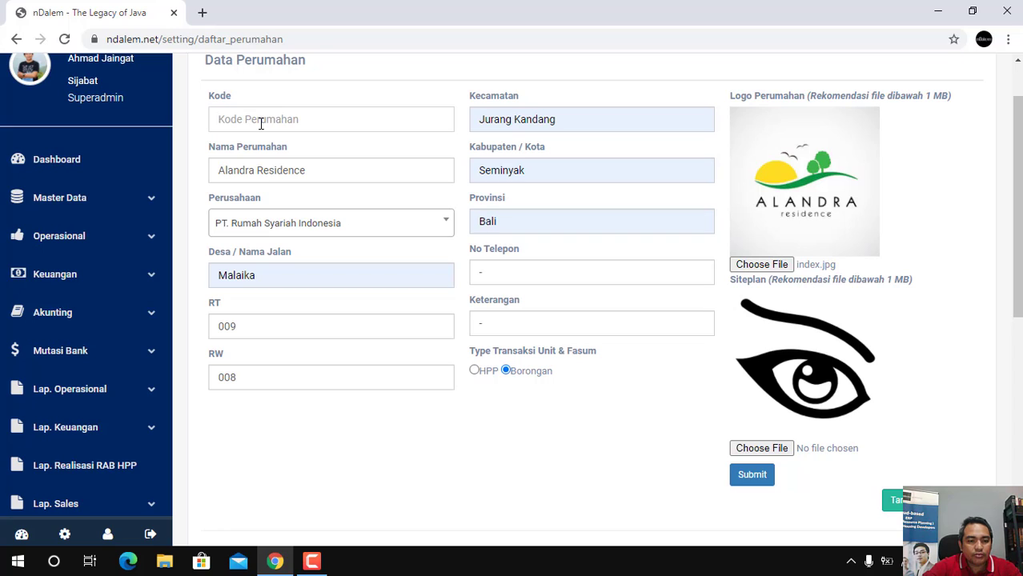
type("AR")
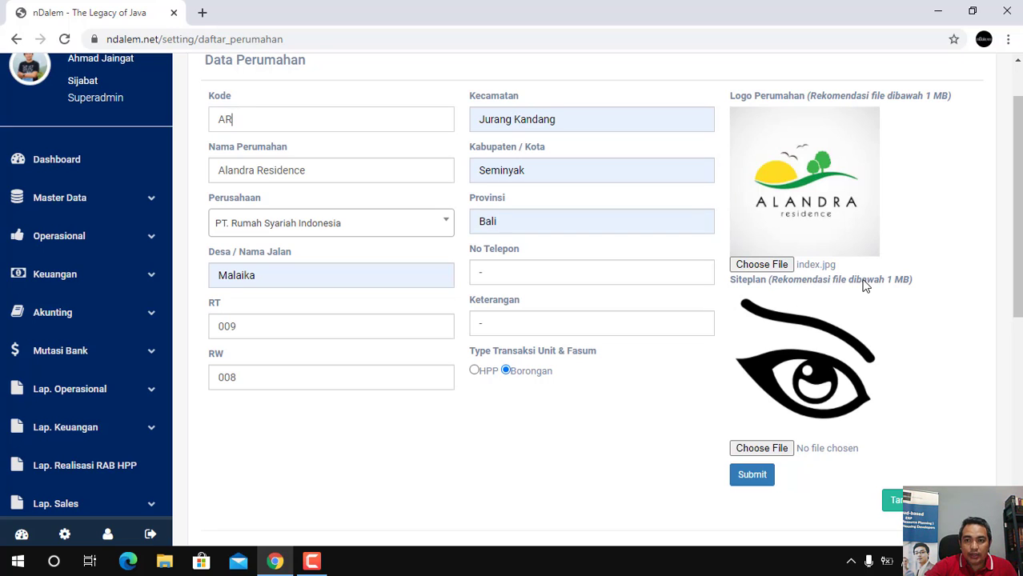
- Set the Siteplan image to the 640px-De_naara_site_plan file from the contoh site plan folder
left_click(773, 454)
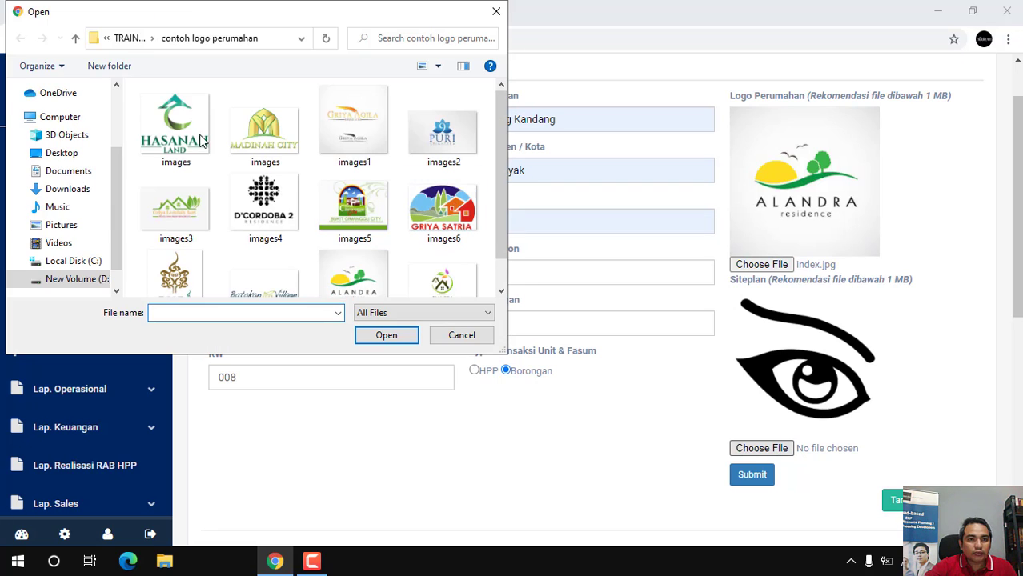
left_click(75, 38)
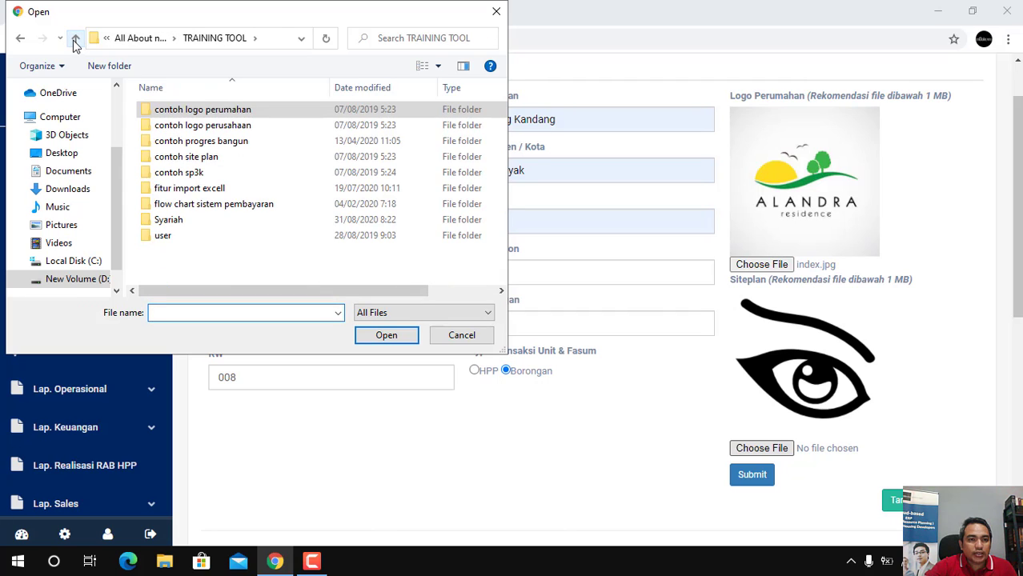
double_click(218, 157)
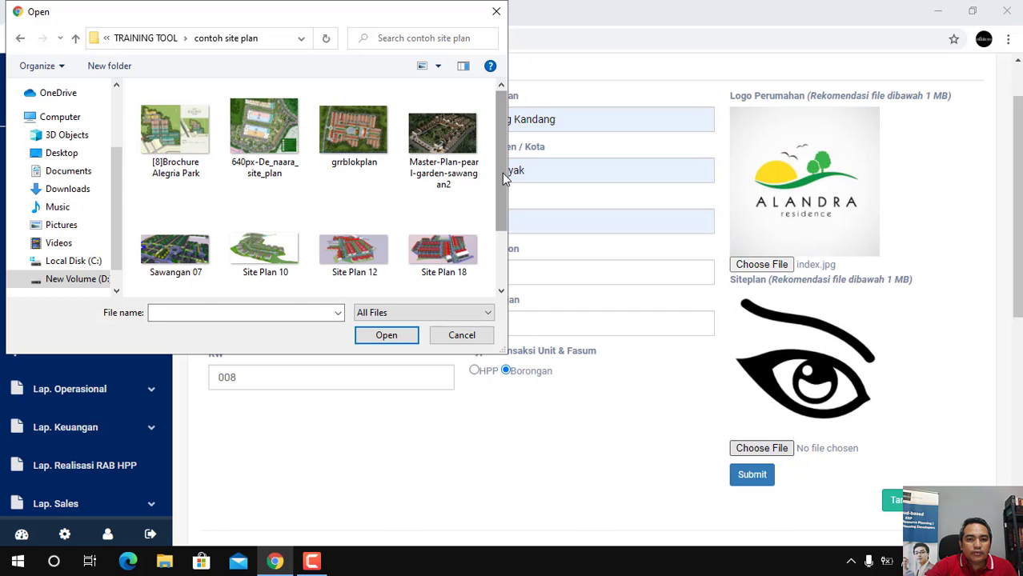
left_click_drag(505, 177, 511, 158)
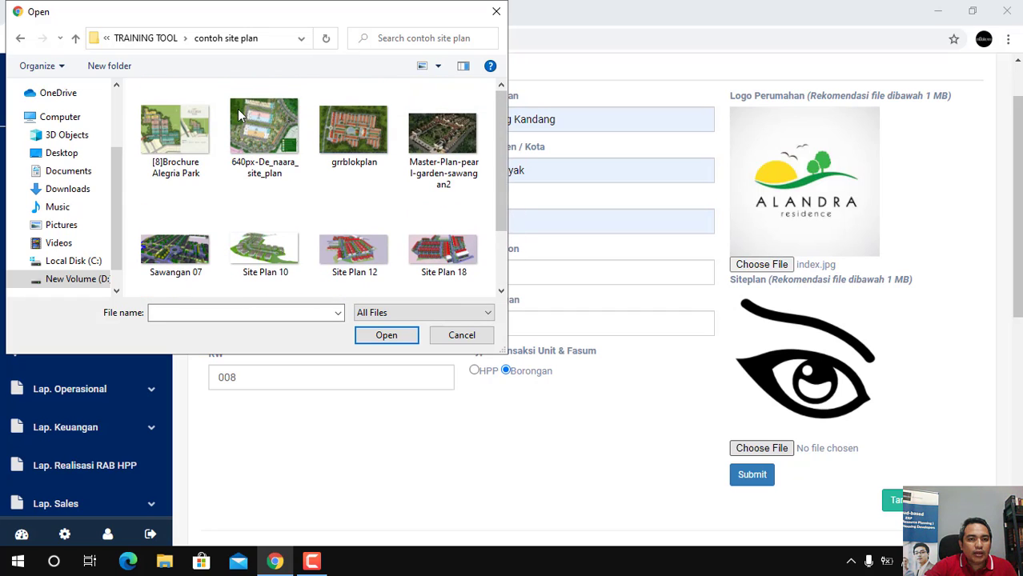
left_click(252, 129)
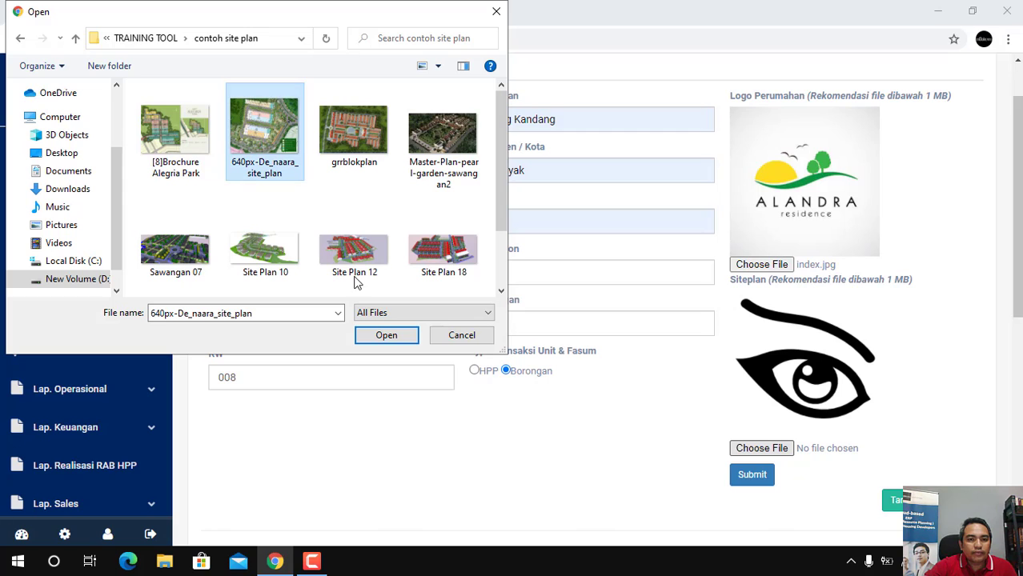
left_click(387, 337)
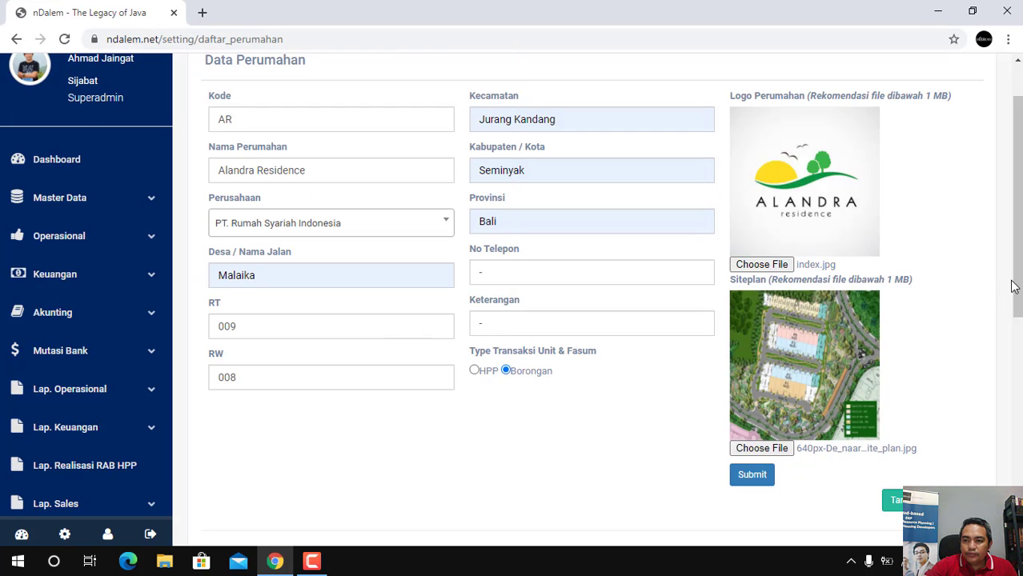
- Submit the Alandra Residence housing data and check its entry in the housing list
left_click_drag(1019, 275, 1019, 297)
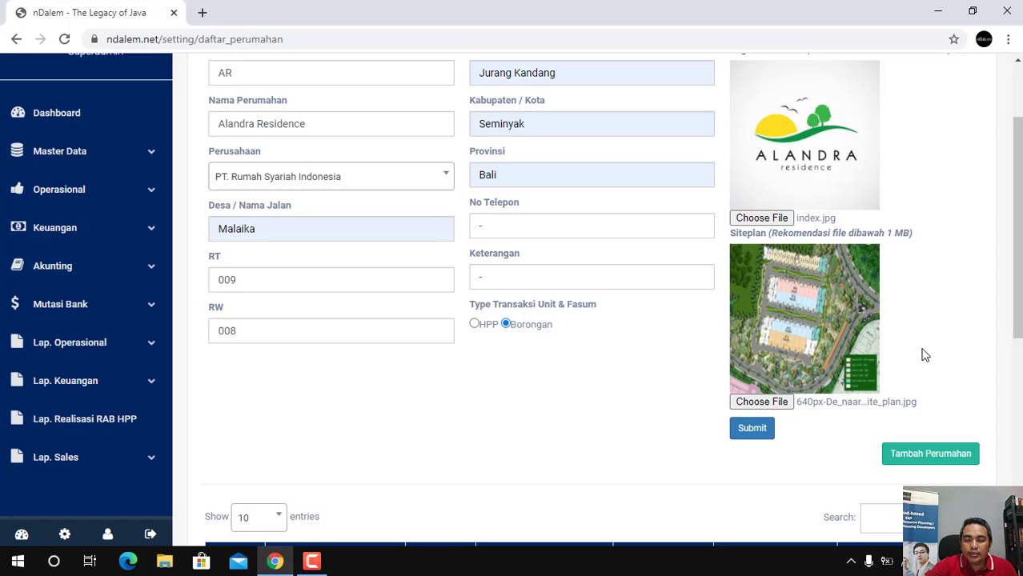
left_click(757, 433)
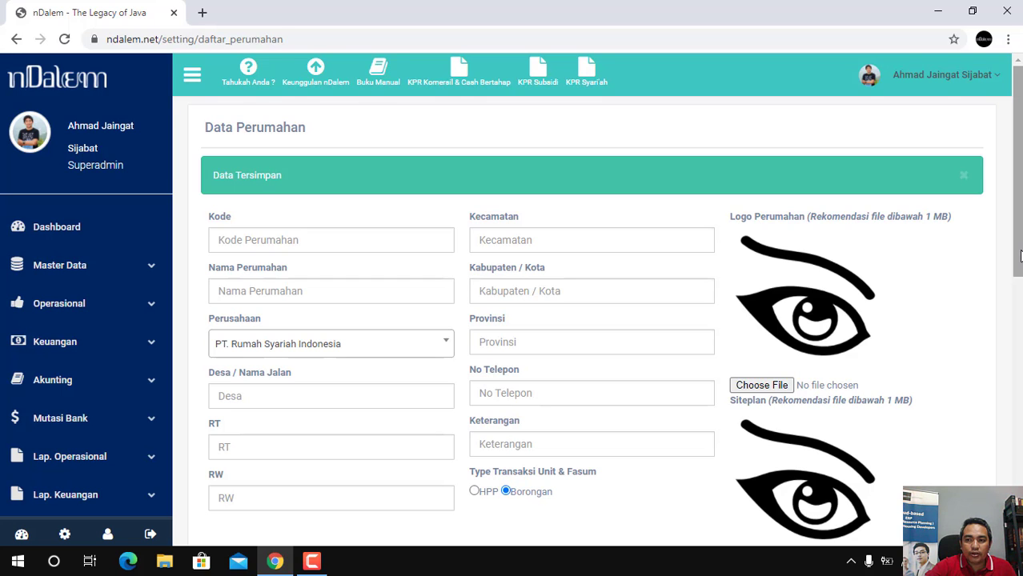
left_click_drag(1020, 255, 1019, 506)
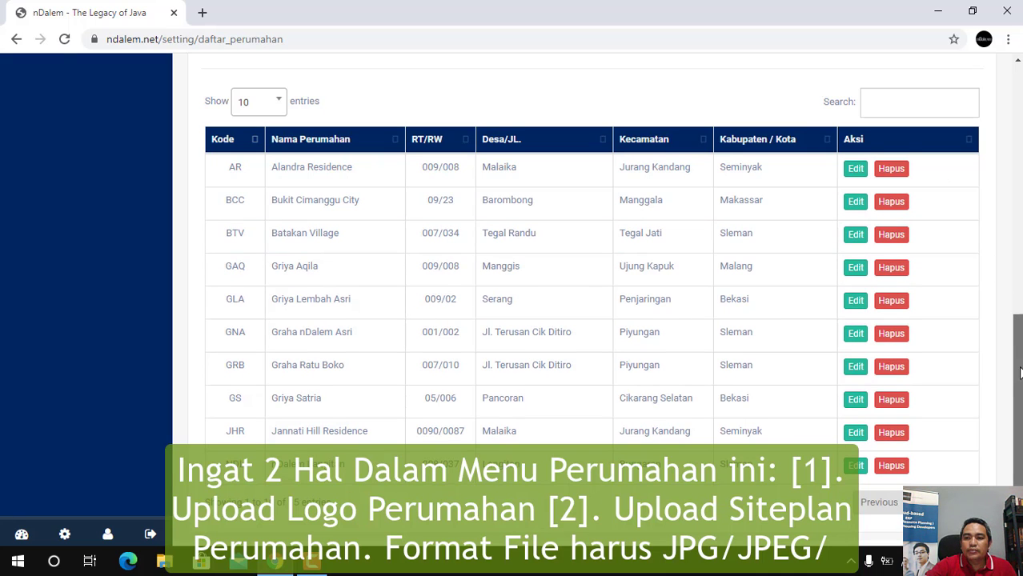
left_click_drag(1021, 370, 1021, 134)
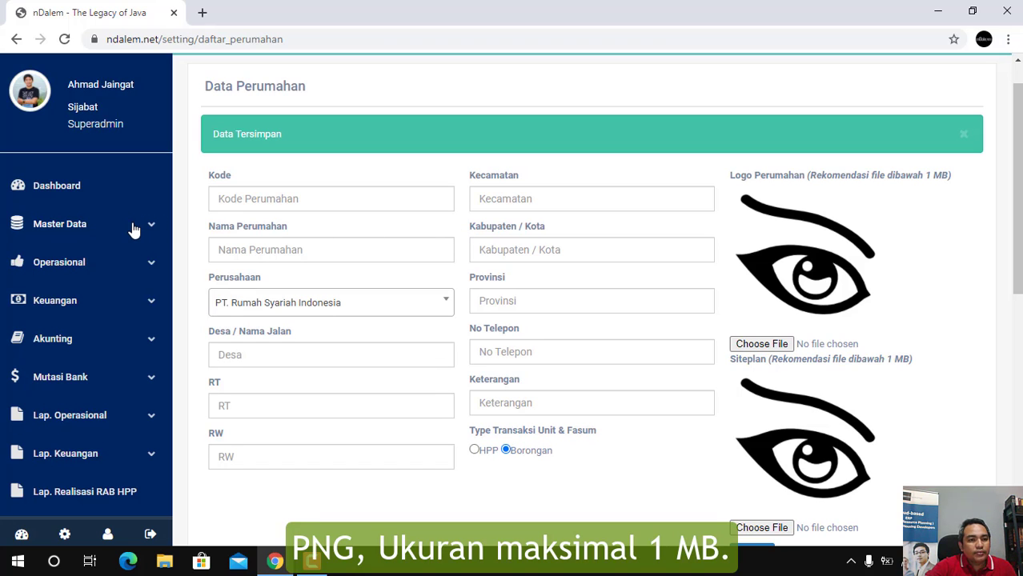
- Open the Kavling page of the master data
left_click(134, 230)
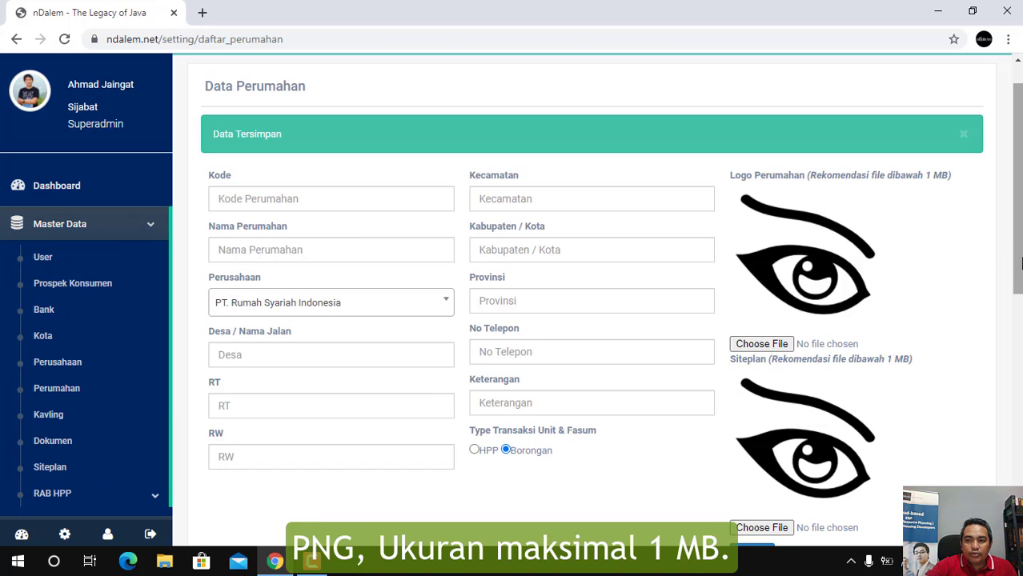
left_click_drag(1020, 260, 1019, 302)
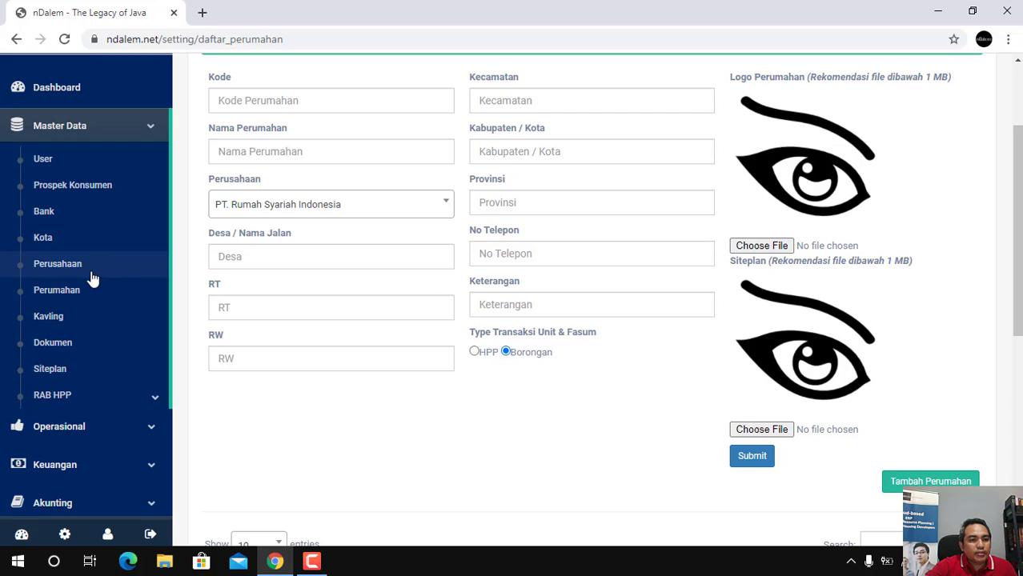
left_click(49, 317)
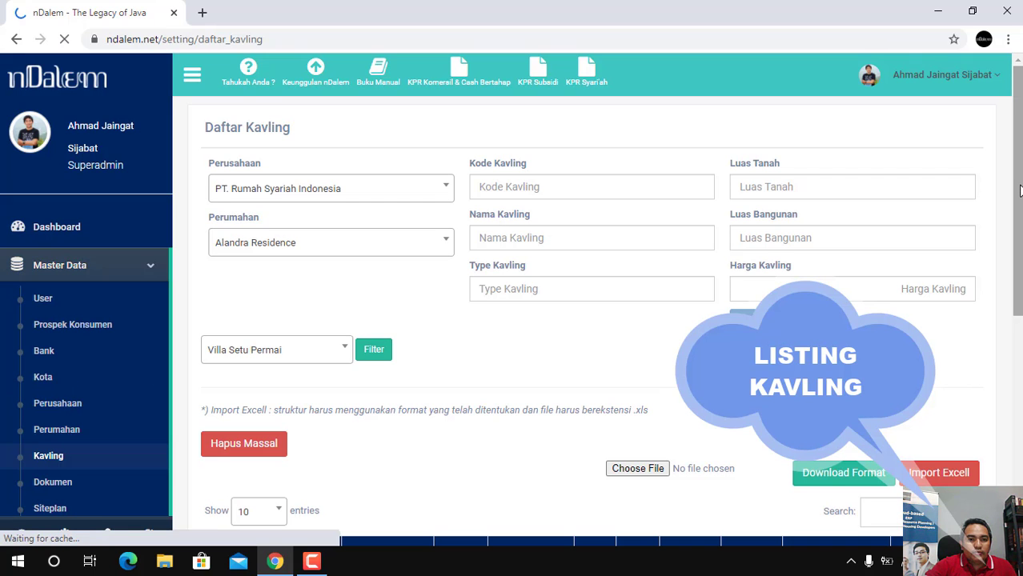
- Examine the Daftar Kavling entry form, the Excel import options and the plot table
mouse_move(1020, 190)
left_mouse_down()
mouse_move(1020, 270)
mouse_move(1020, 205)
left_mouse_up()
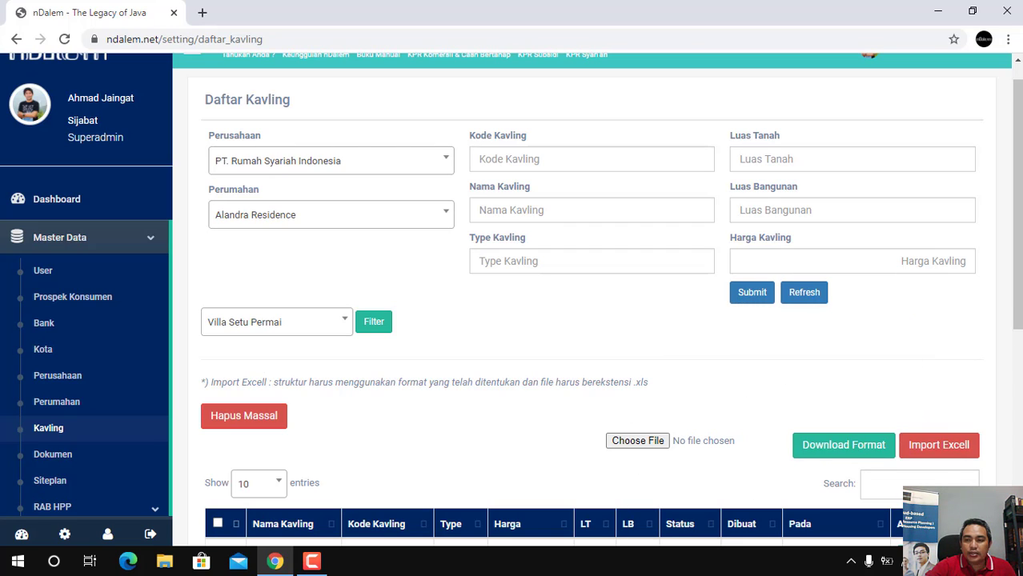
scroll(1020, 350, "down", 1)
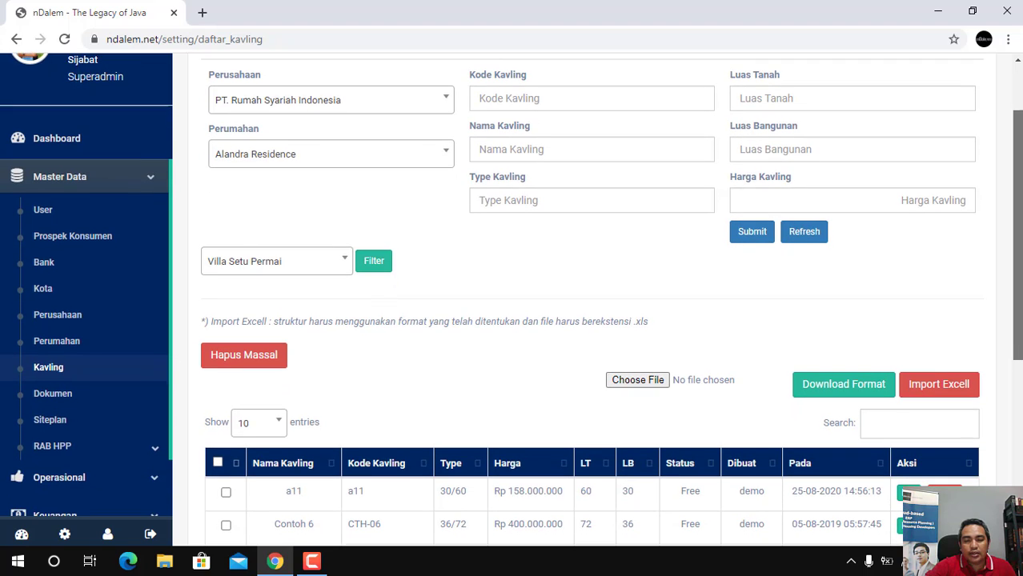
scroll(1019, 297, "up", 1)
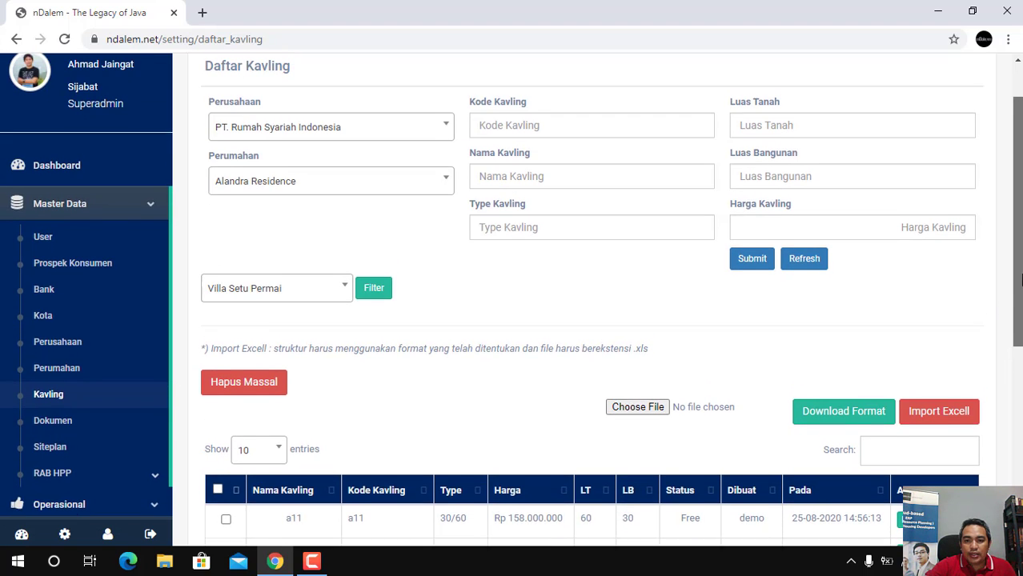
scroll(1019, 269, "up", 2)
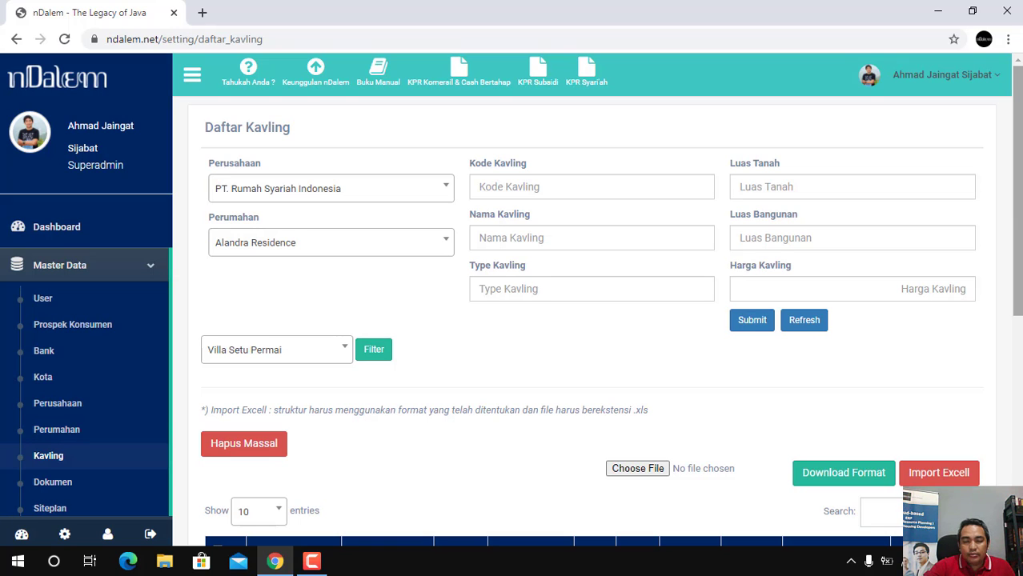
left_click_drag(1019, 240, 1018, 290)
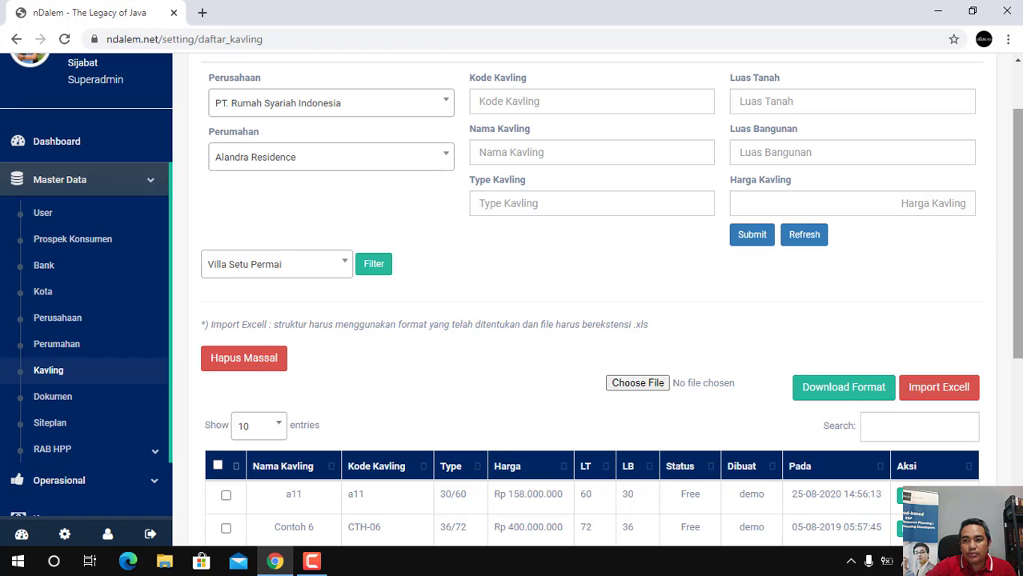
scroll(1021, 252, "up", 2)
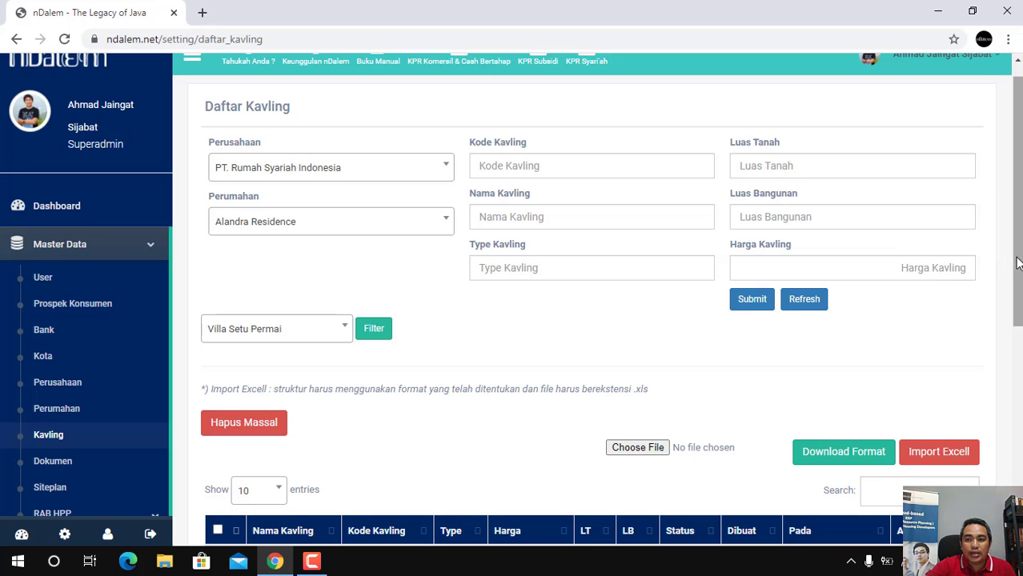
scroll(1018, 264, "down", 1)
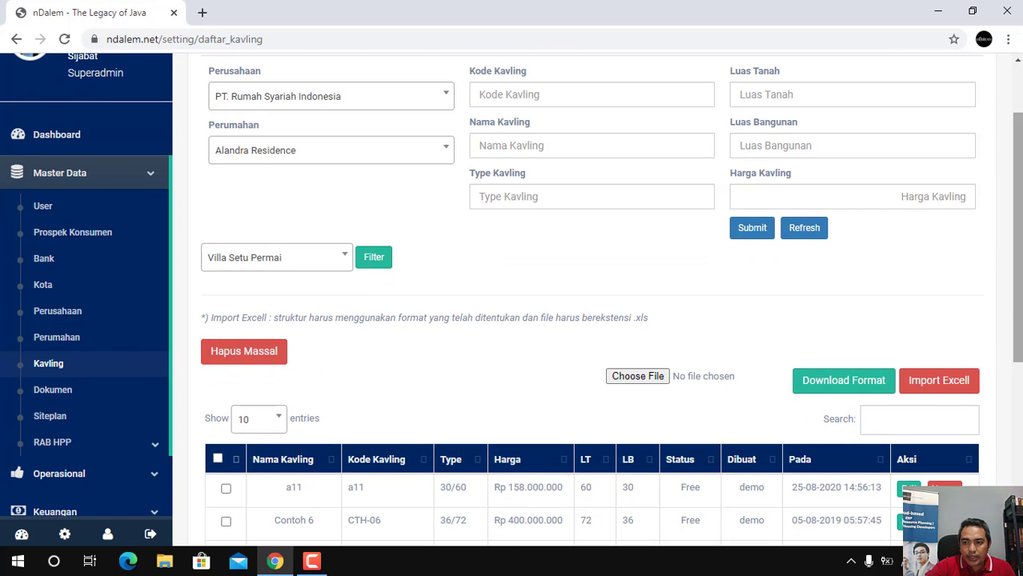
scroll(1019, 308, "down", 1)
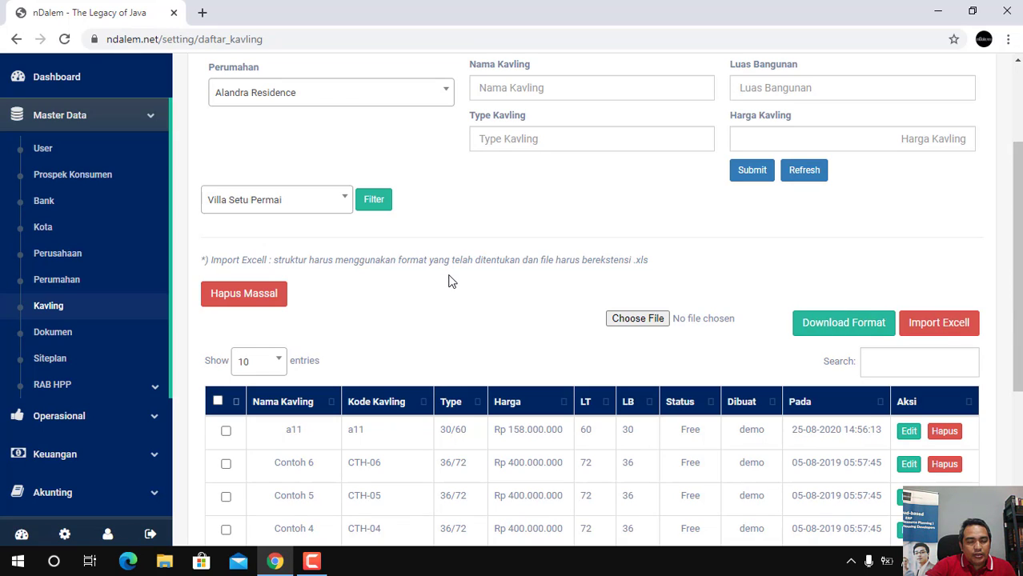
- Filter the plot table by the housing project Alandra Residence
left_click(341, 206)
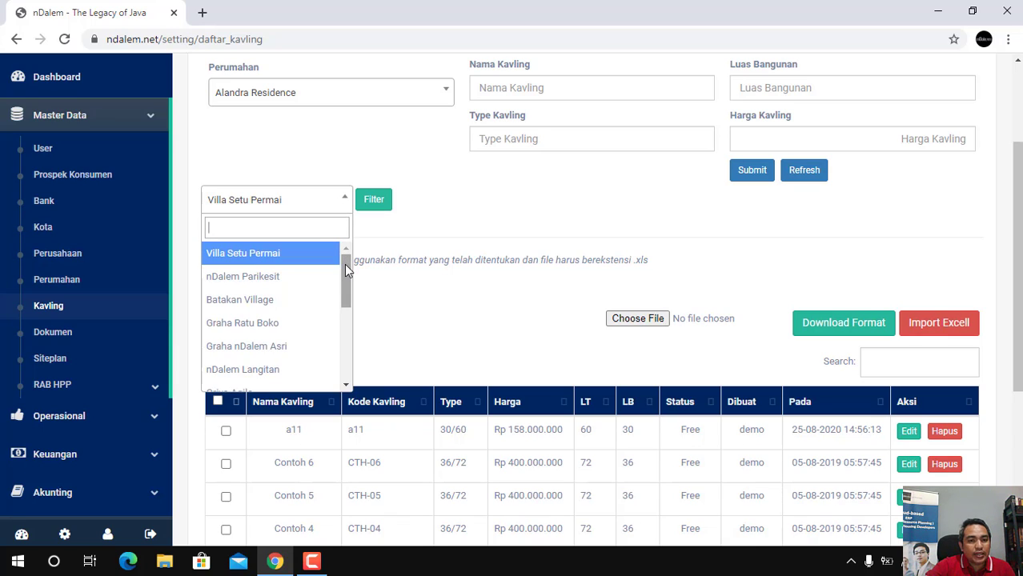
left_click_drag(344, 264, 354, 348)
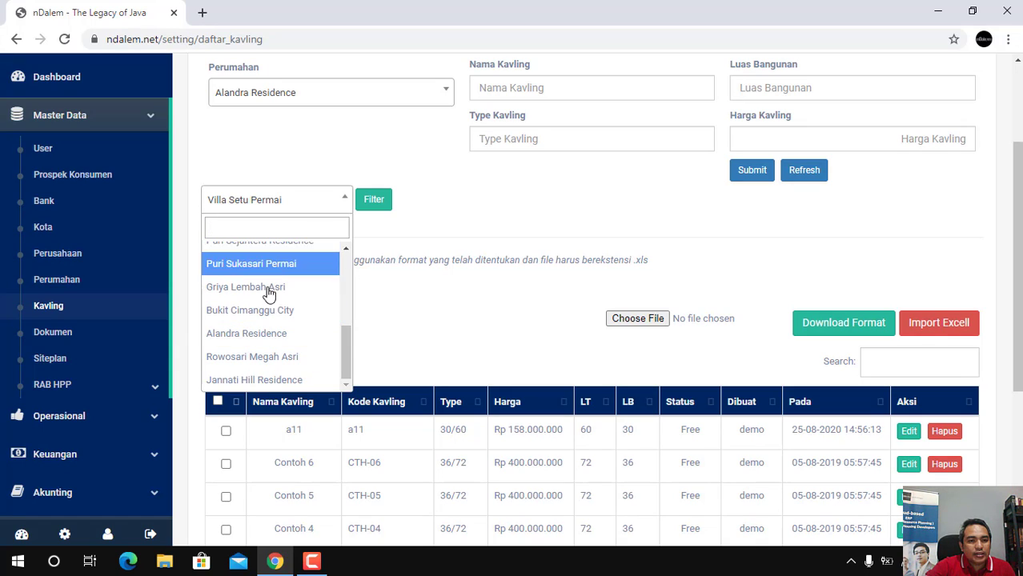
left_click(258, 340)
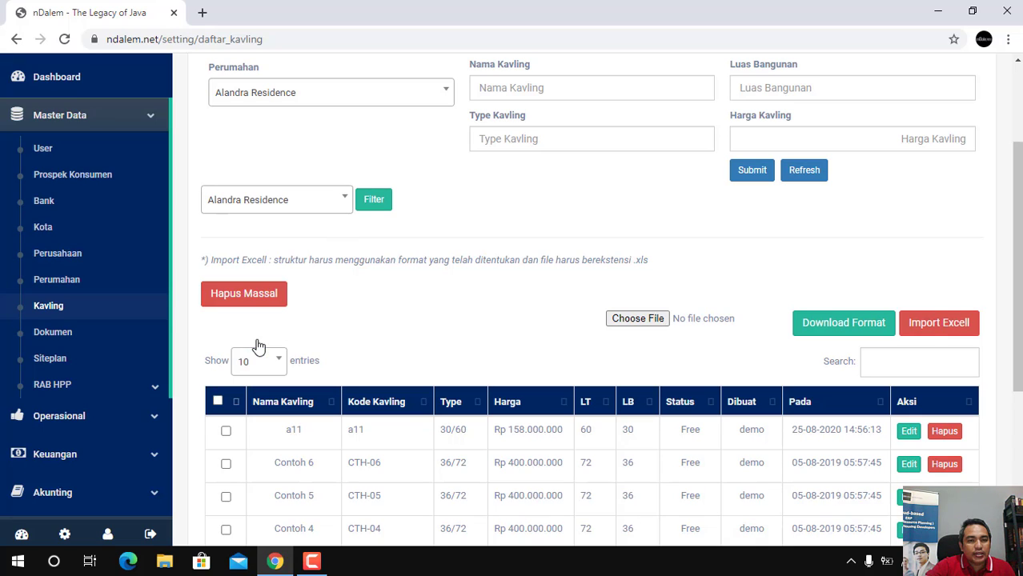
left_click(381, 209)
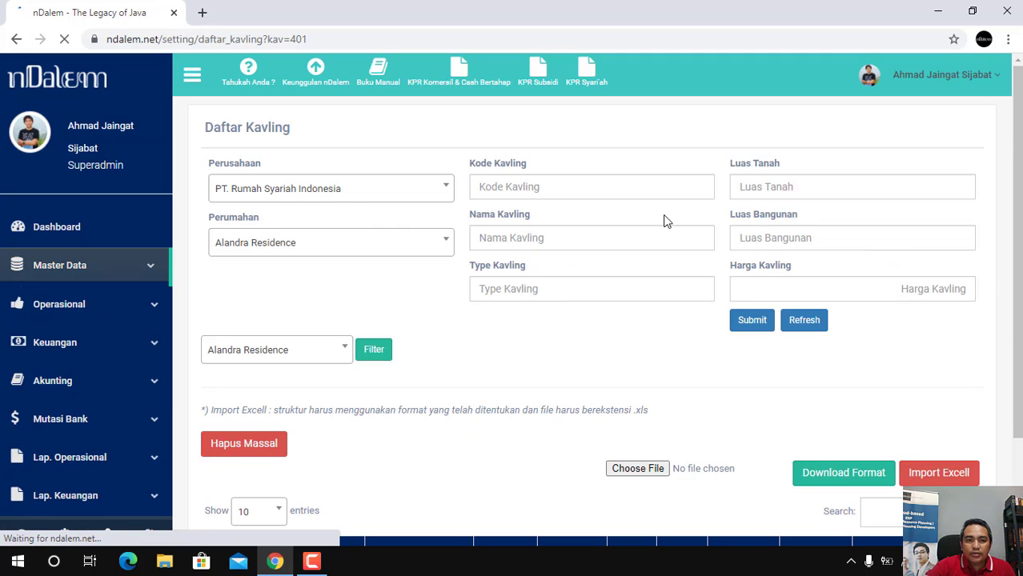
left_click_drag(1019, 265, 875, 356)
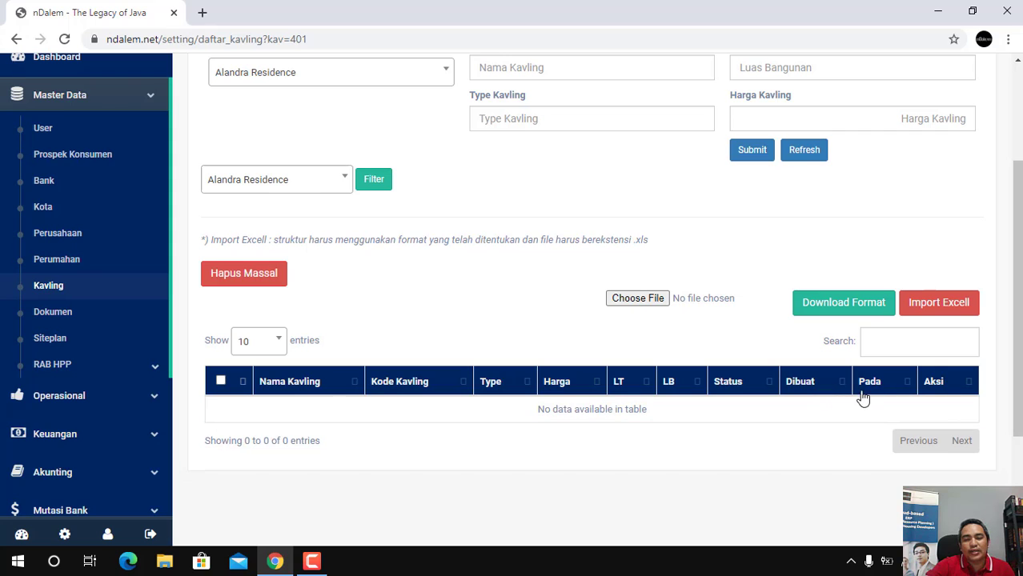
- Download the Excel import format for plots and try to open the downloaded kavling.xls
left_click_drag(1019, 304, 1019, 277)
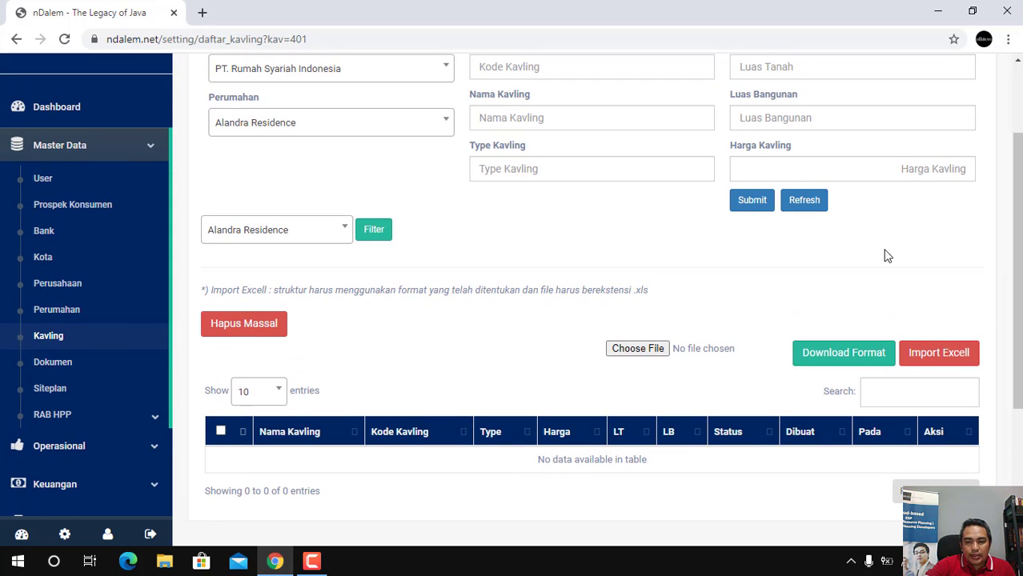
left_click(851, 360)
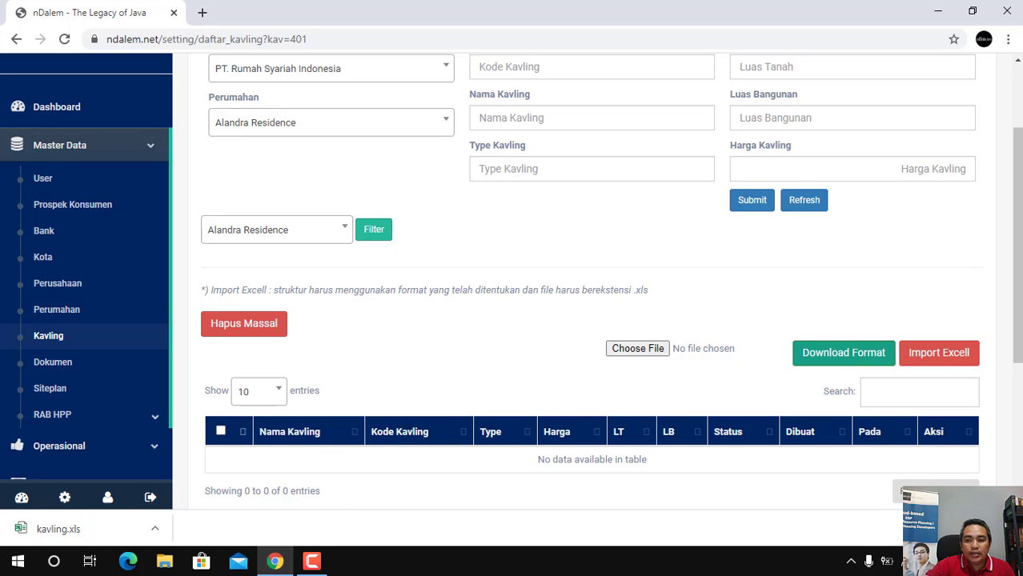
left_click(154, 529)
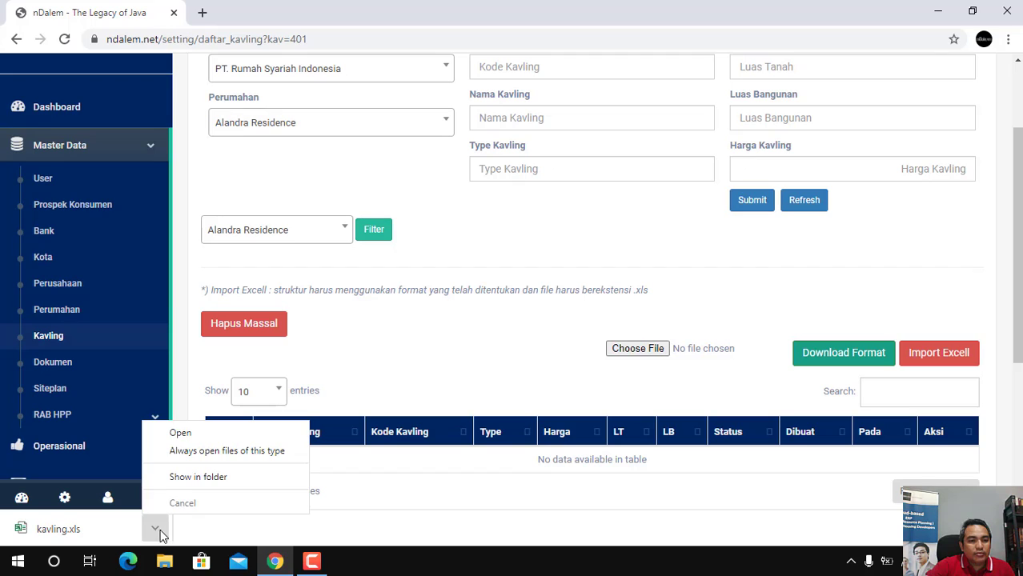
left_click(207, 433)
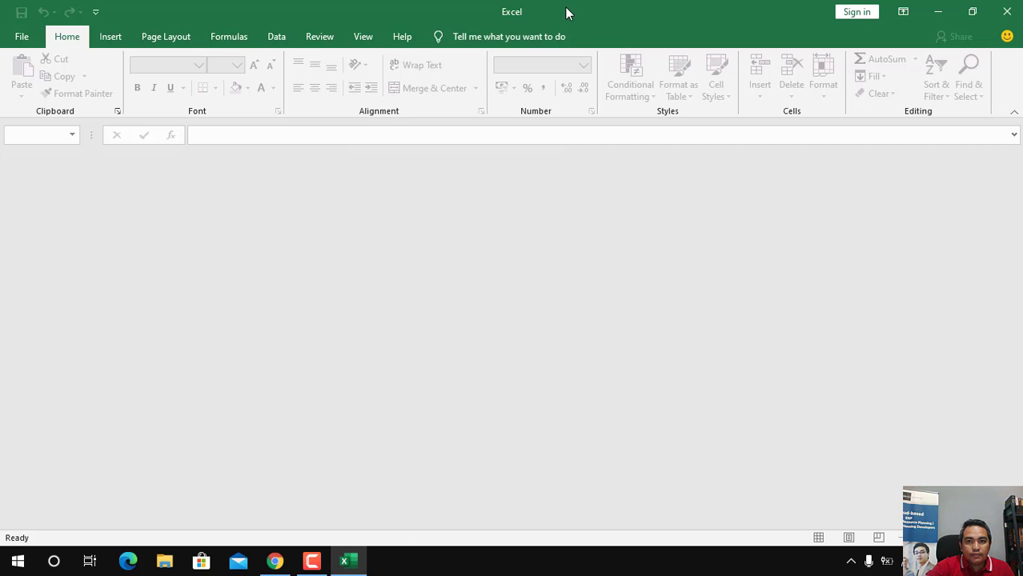
left_click(1010, 15)
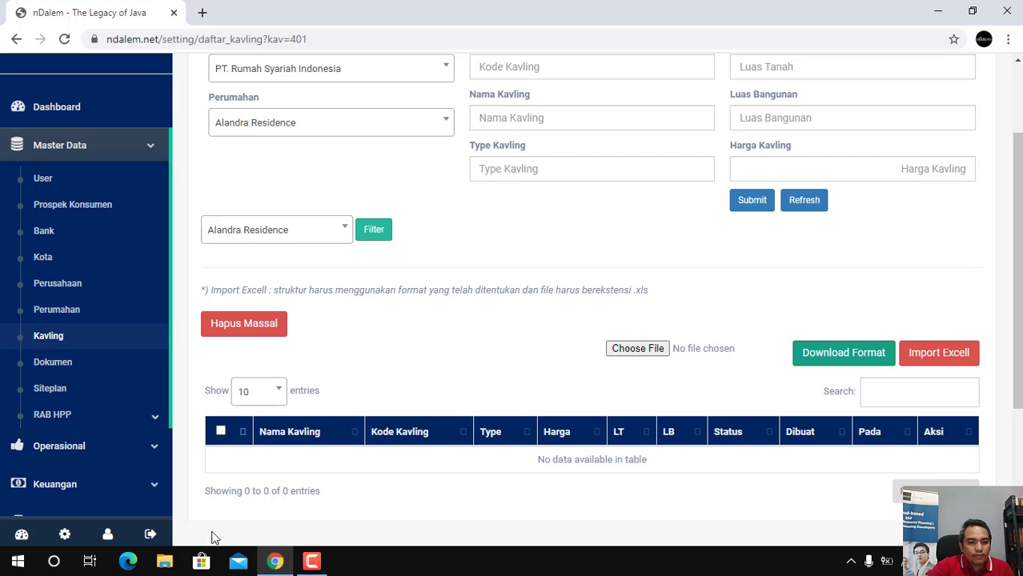
- Open the kavling workbook from the Downloads folder in Excel and examine its Status and Kode Kavling columns
left_click(165, 563)
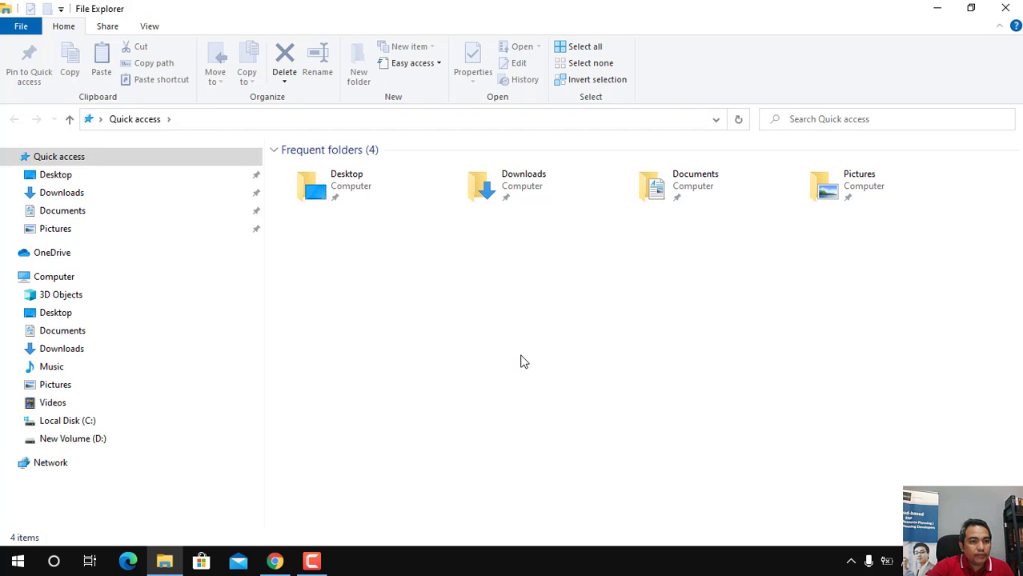
left_click(51, 194)
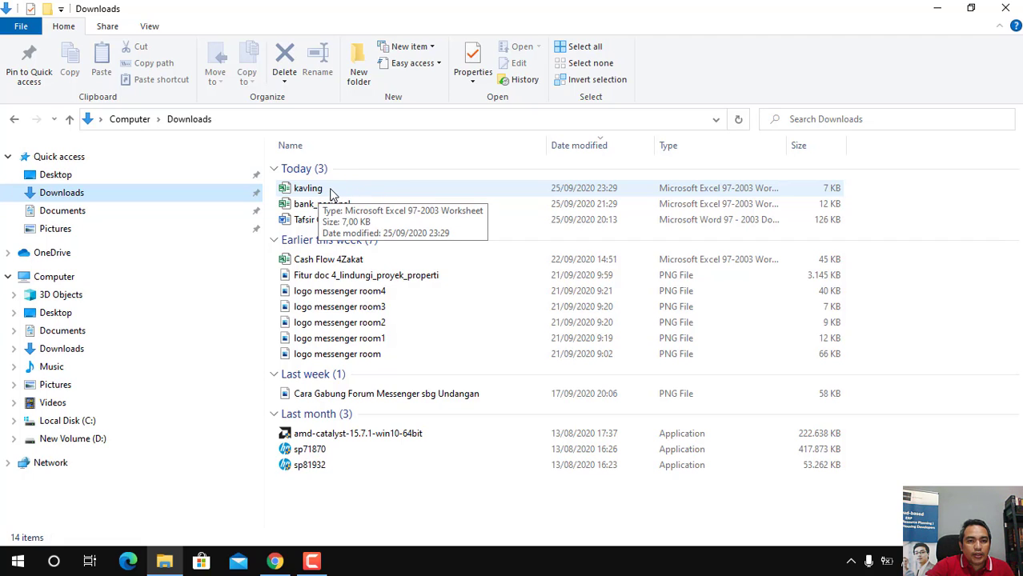
left_click(332, 194)
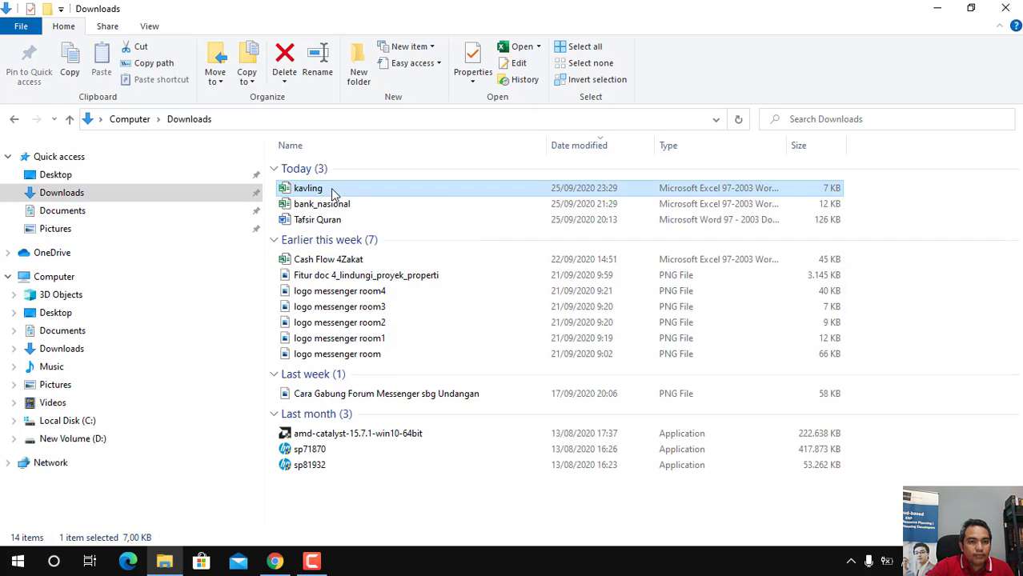
left_click(517, 48)
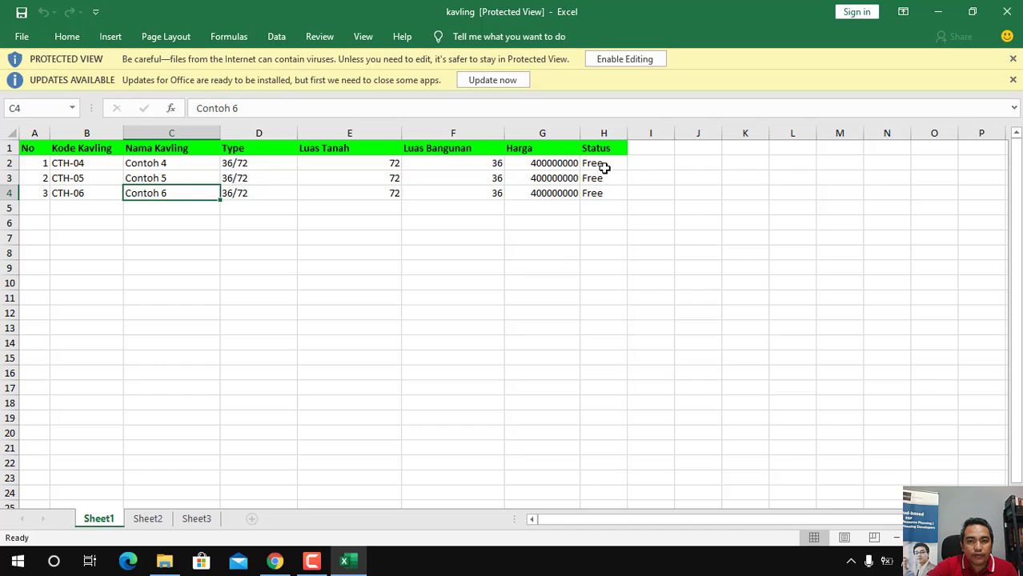
left_click_drag(605, 164, 610, 193)
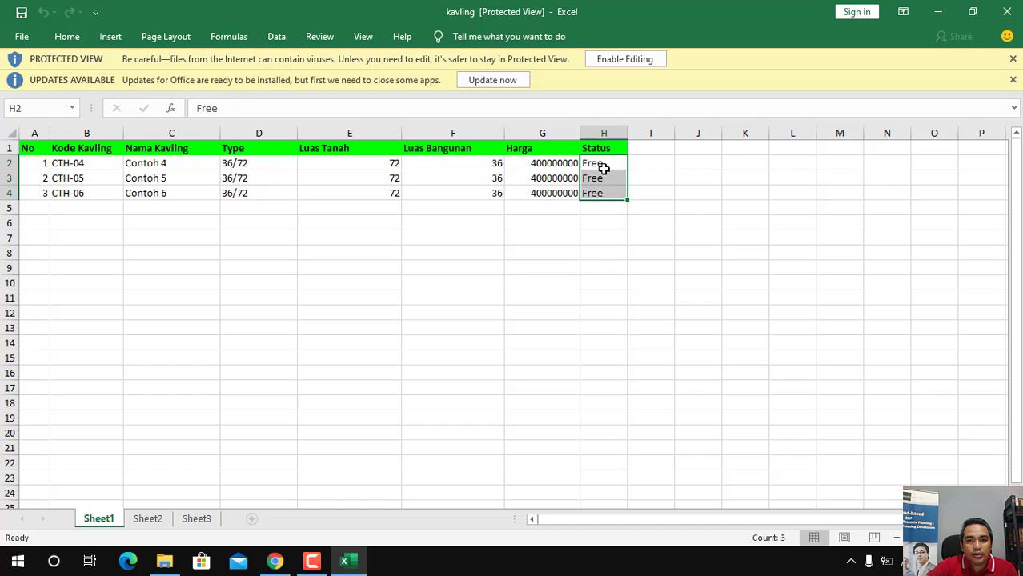
left_click(609, 267)
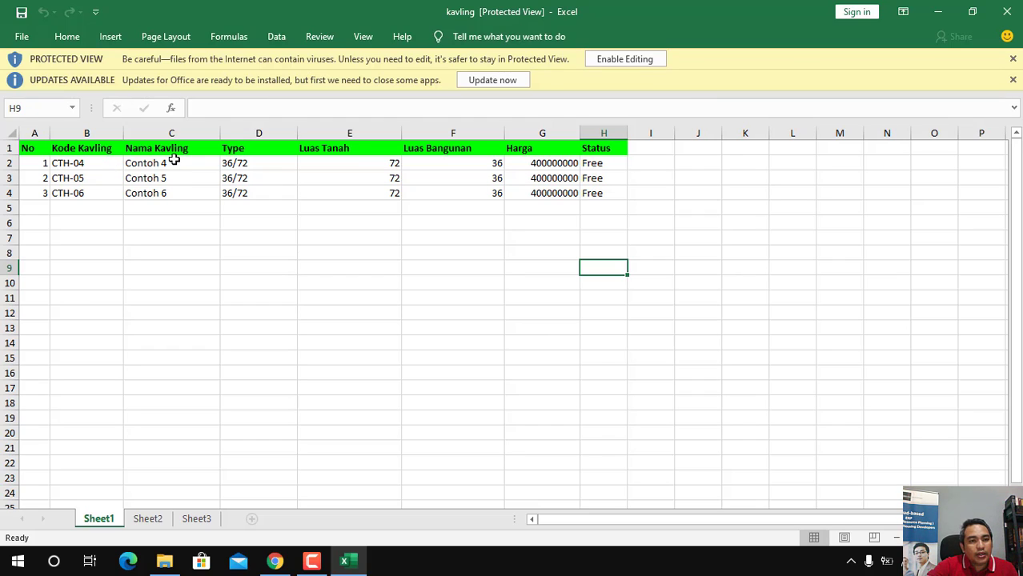
left_click(101, 167)
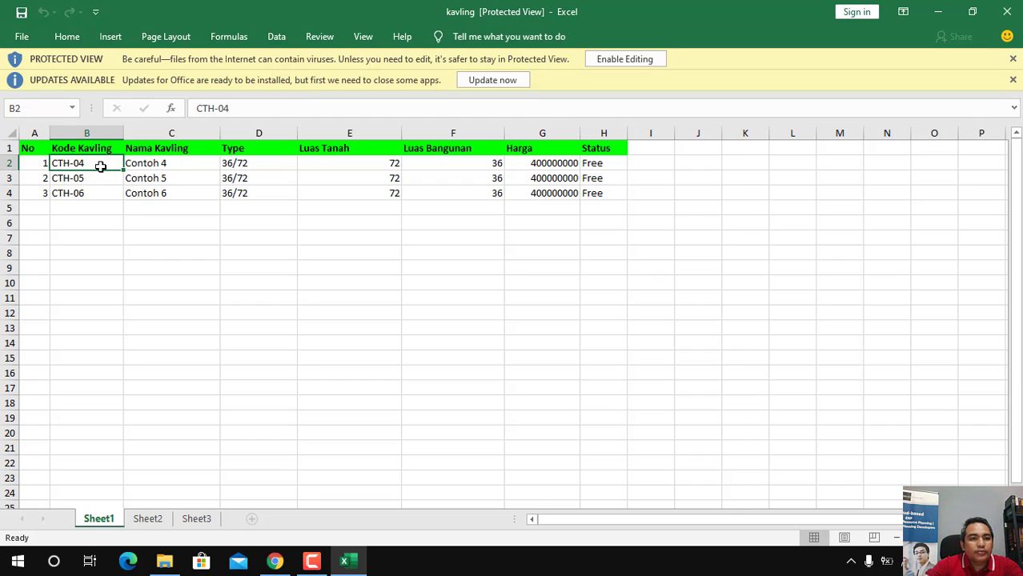
left_click(437, 297)
- Enable editing of the workbook and set the Kode Kavling of the three sample rows to A-1, A-2 and A-3
left_click(629, 59)
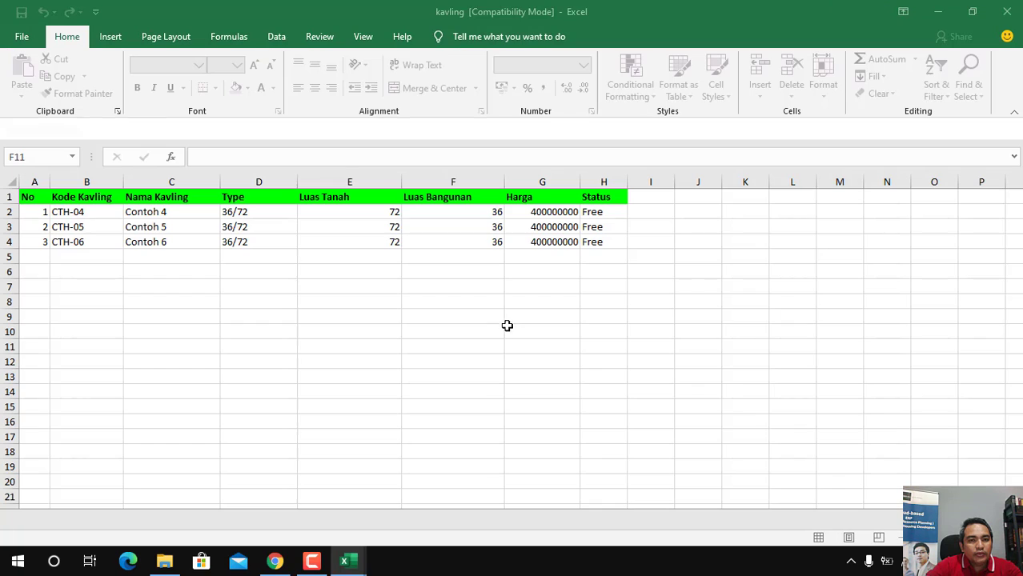
left_click(81, 211)
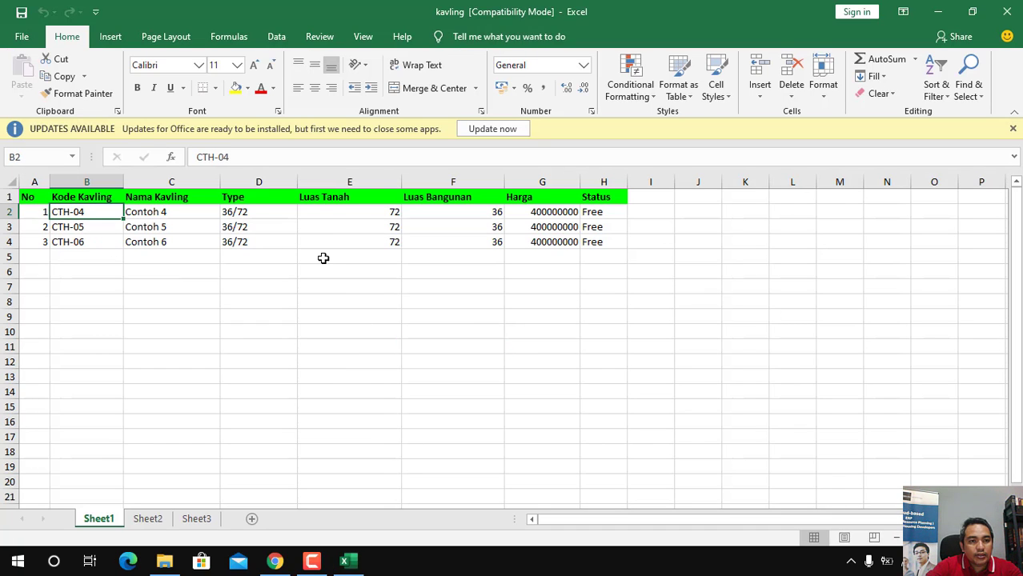
type("A")
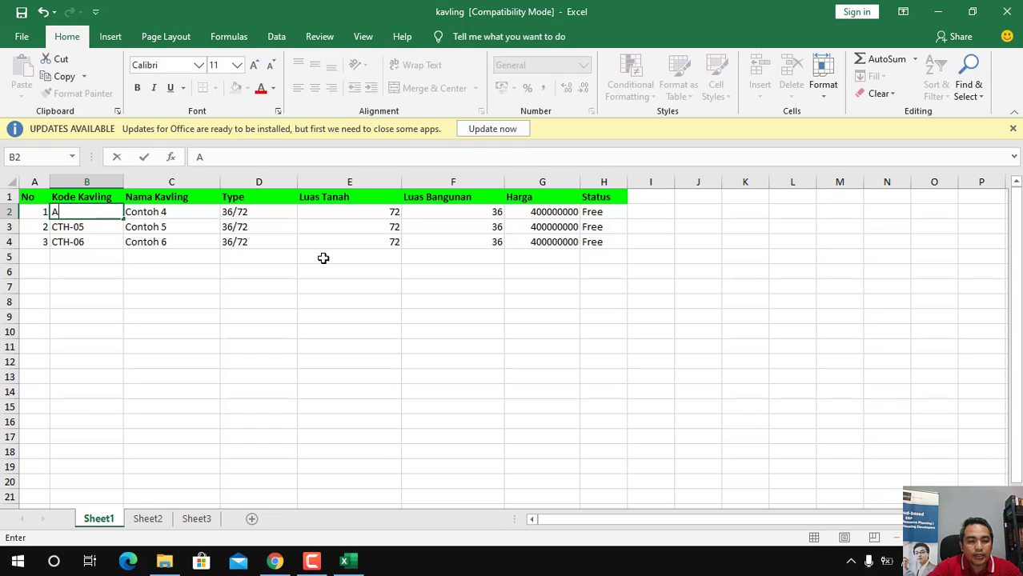
type("-1")
left_click(76, 230)
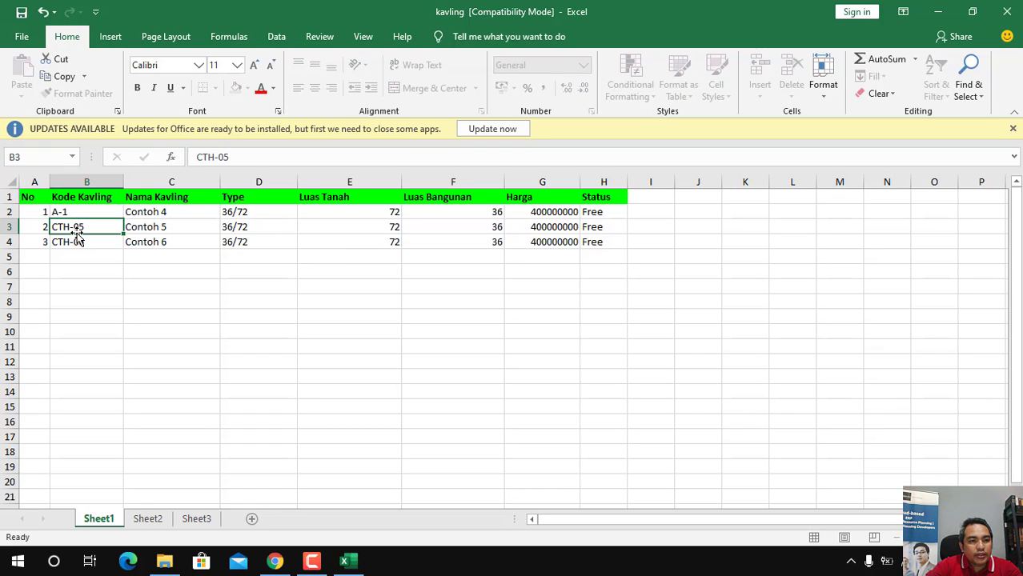
type("A-2")
left_click(88, 330)
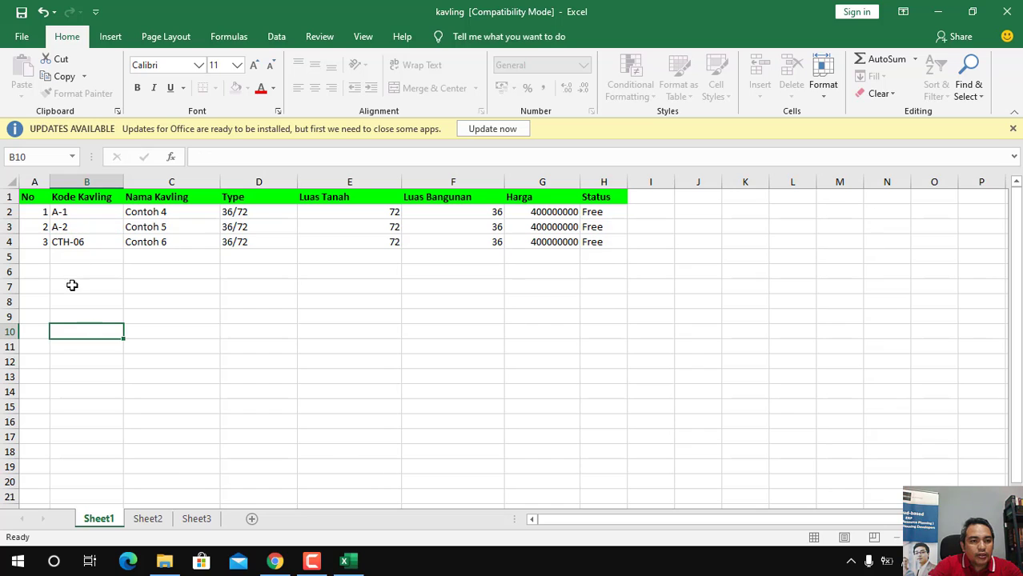
left_click(66, 242)
type("A-3")
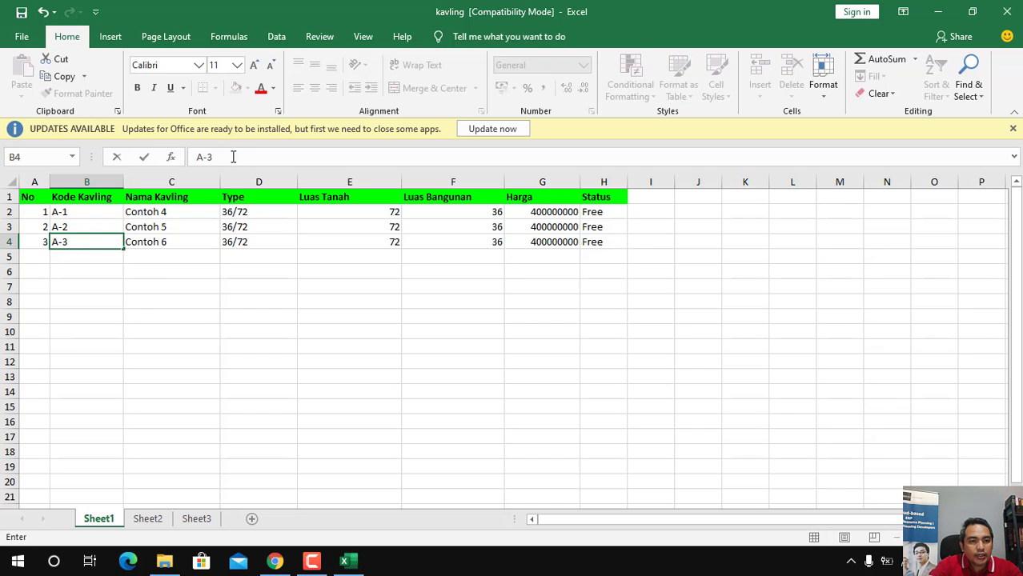
left_click(289, 330)
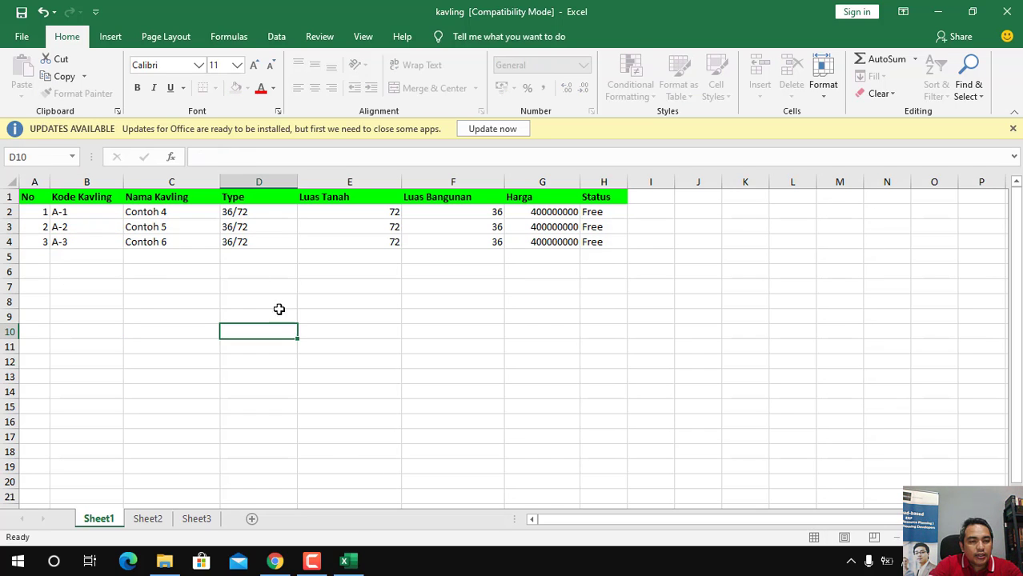
- Set the Nama Kavling of the three sample rows to A-1, A-2 and A-3
left_click(183, 212)
type("A-1")
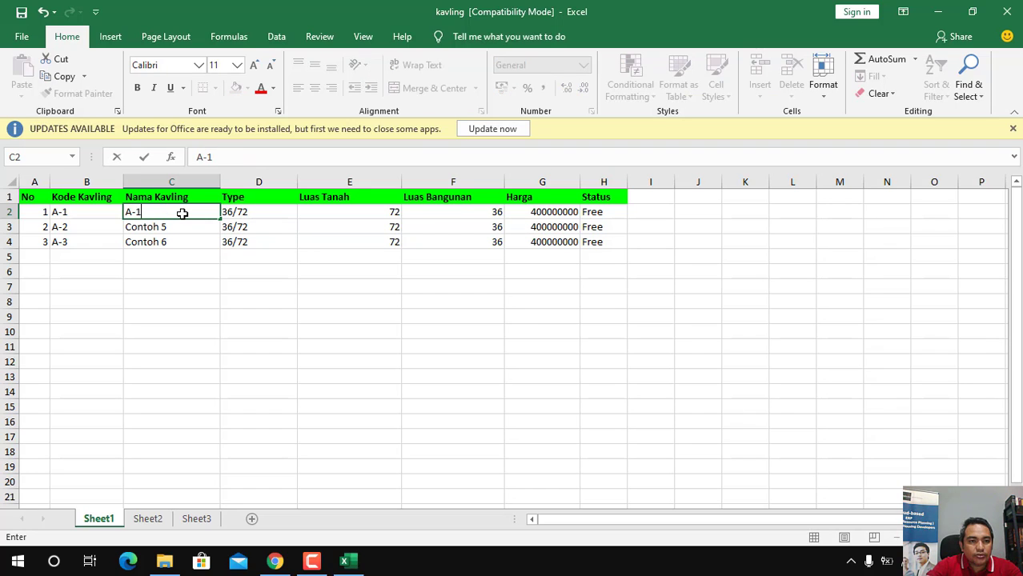
left_click(176, 227)
type("A-2")
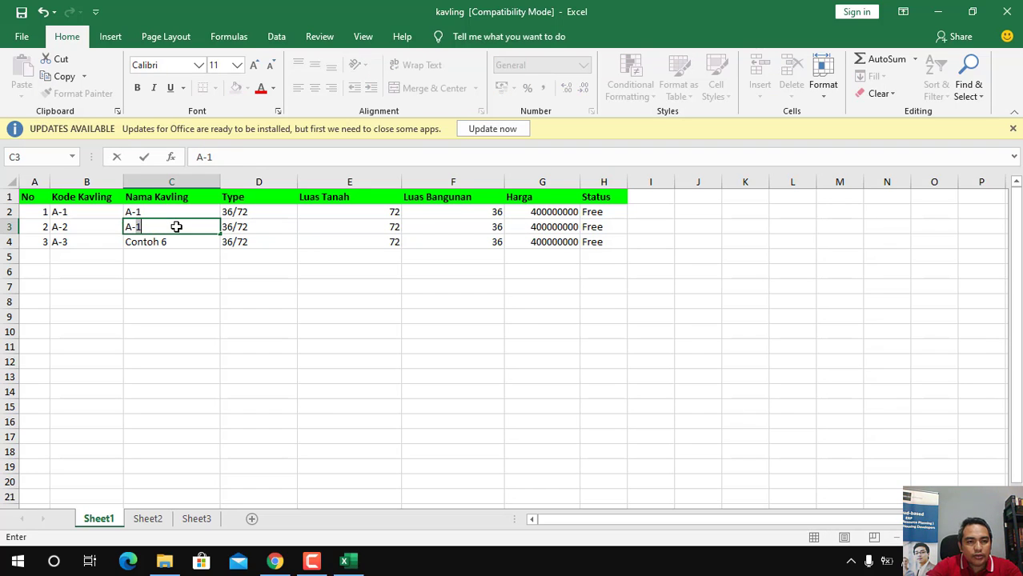
key("BackSpace")
type("2")
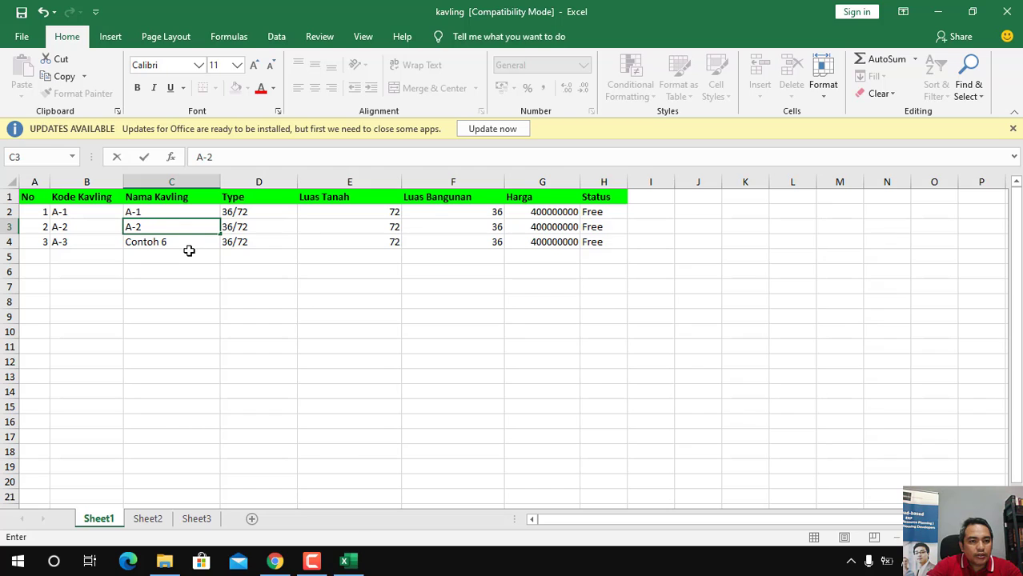
left_click(186, 245)
type("A-3")
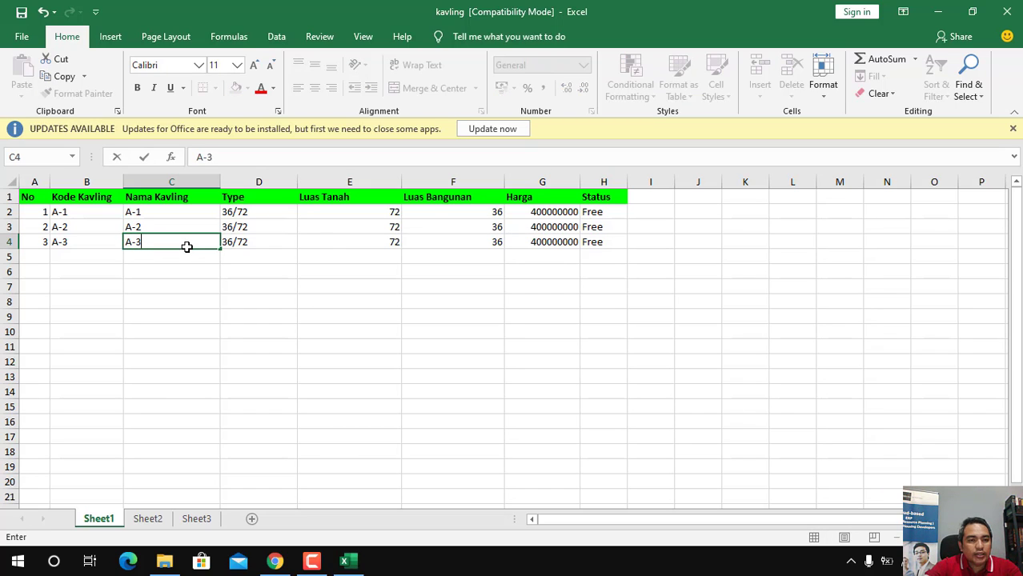
left_click(361, 412)
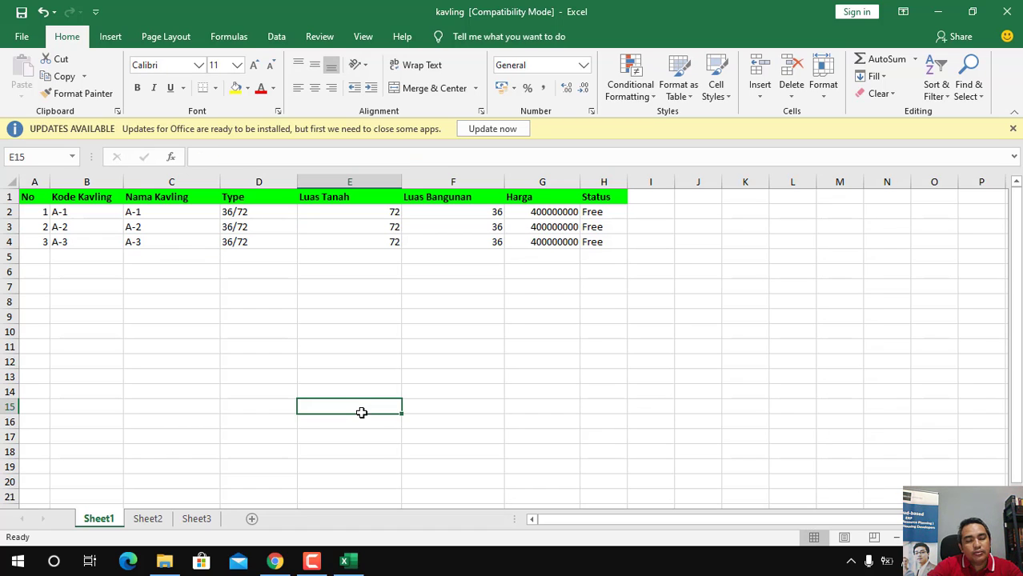
- Set the Nama Kavling of the first sample row to Rose-1
left_click(84, 211)
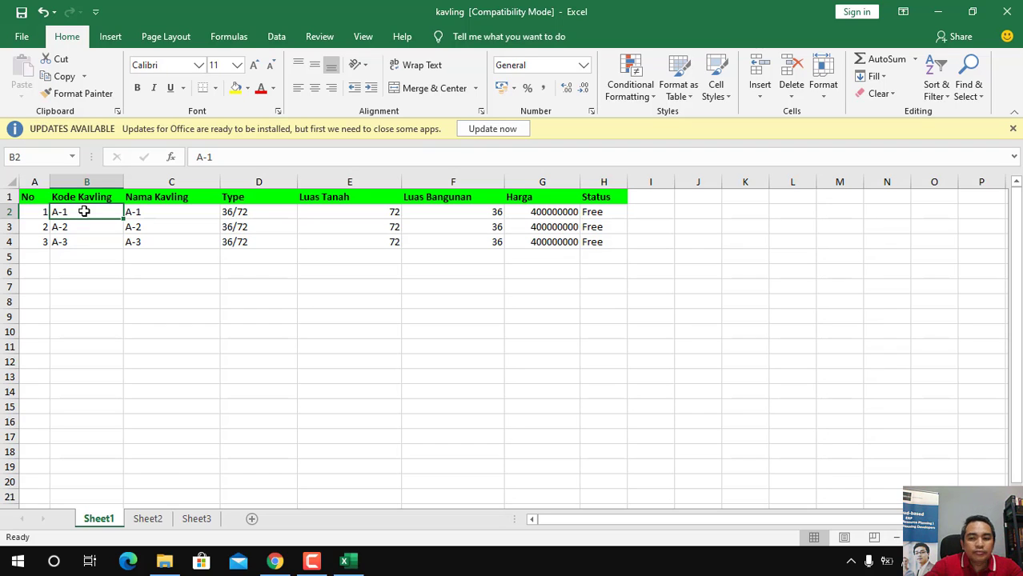
key("Right")
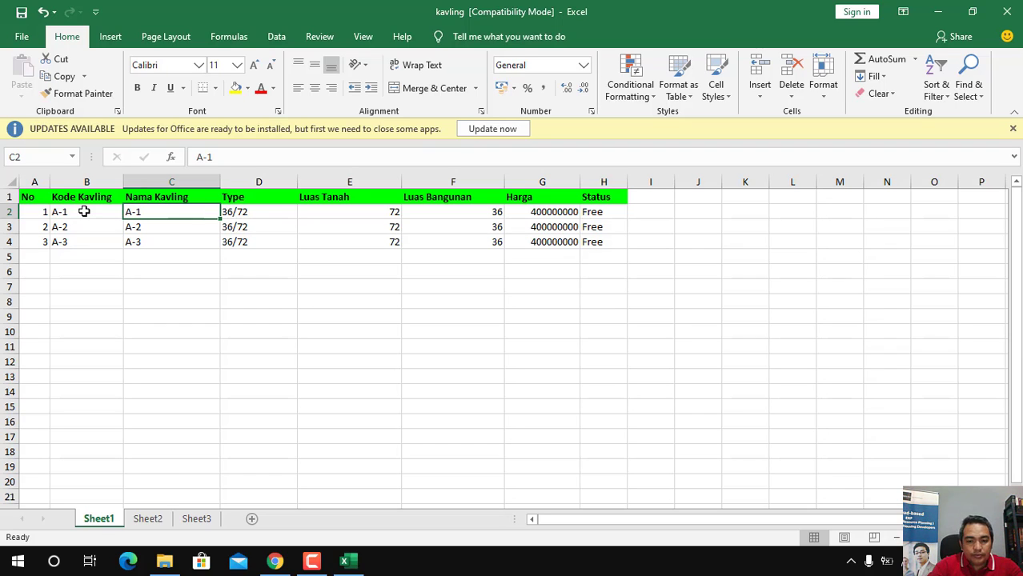
type("a")
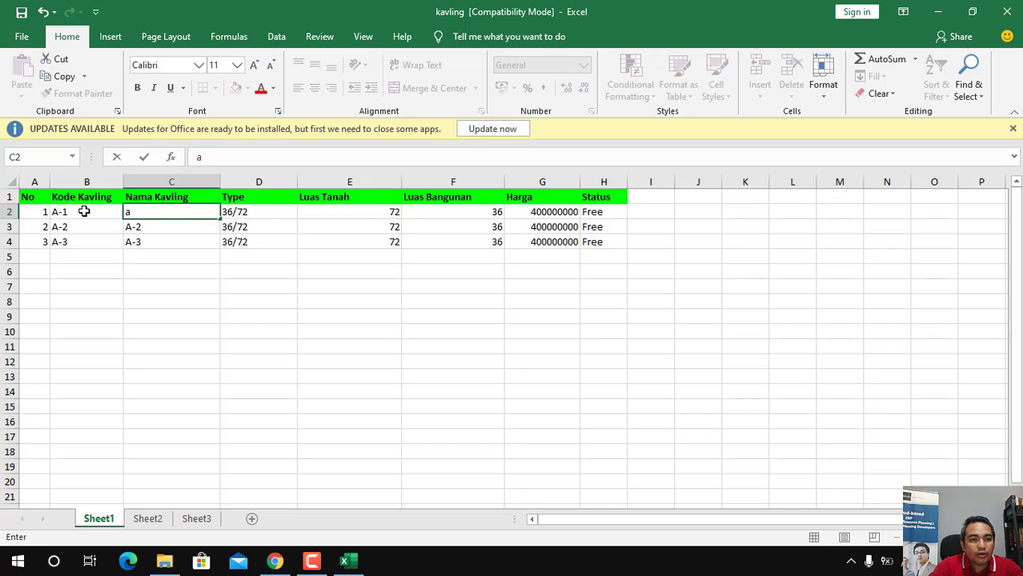
key("BackSpace")
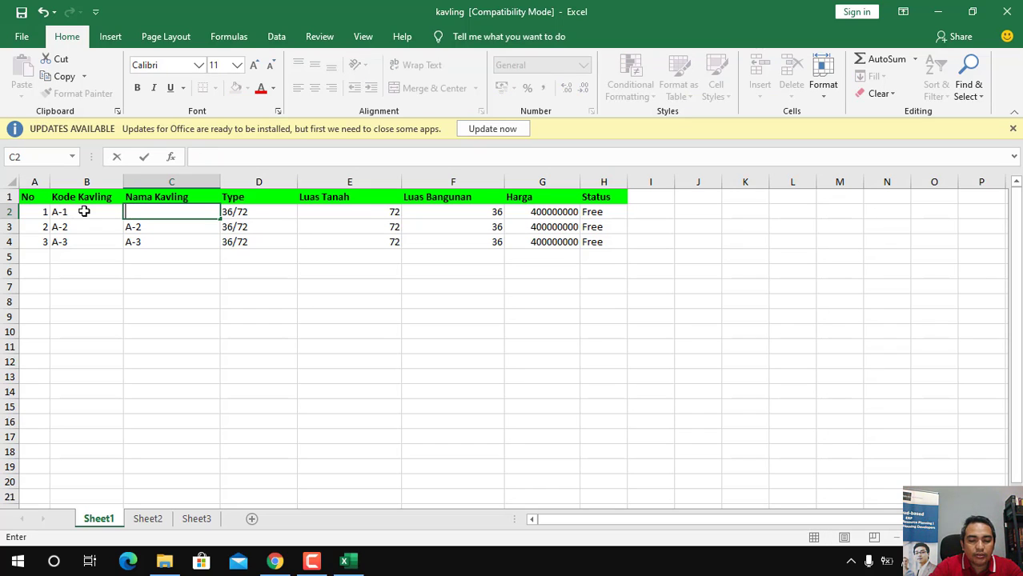
type("R")
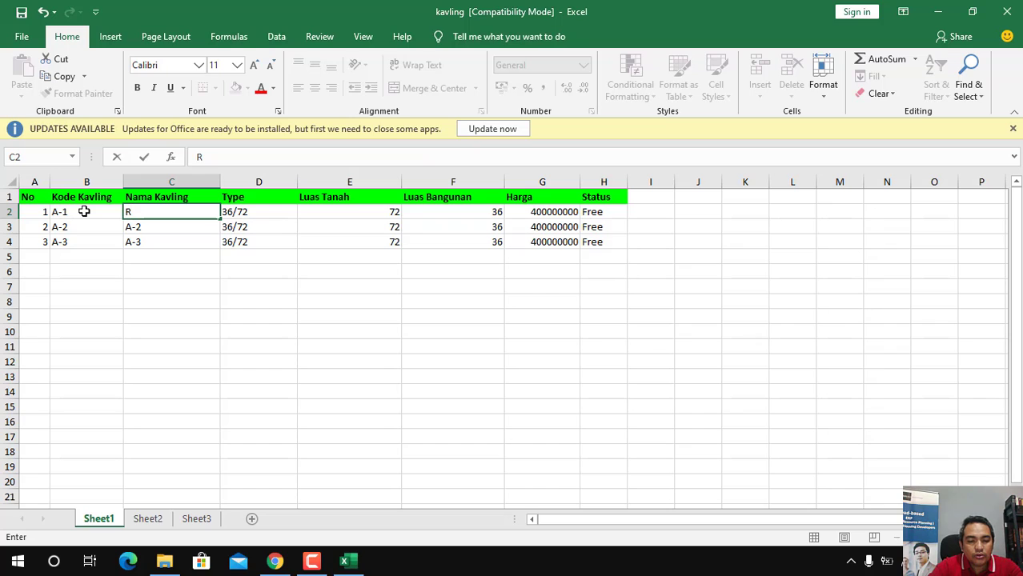
type("ose-")
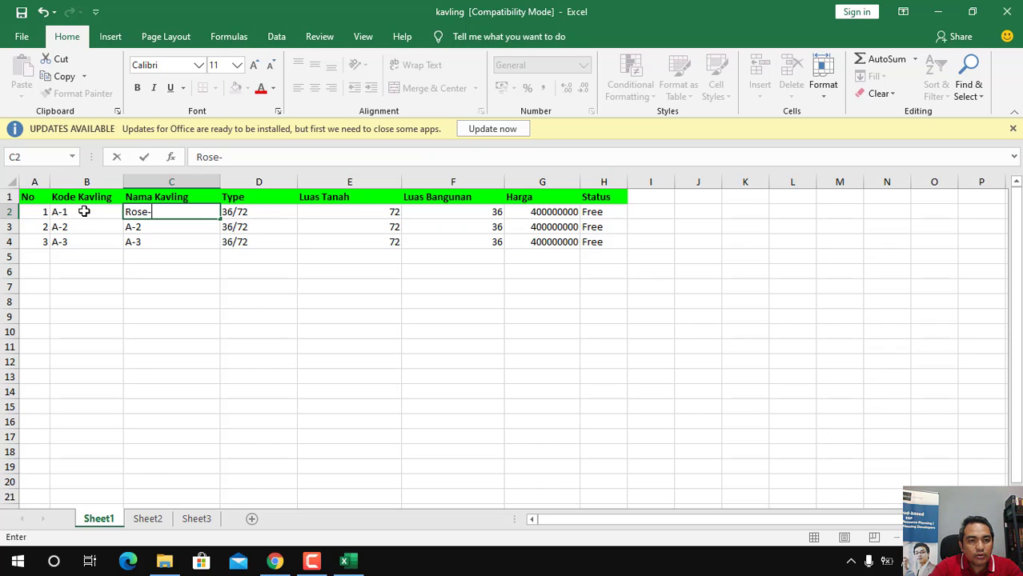
type("1")
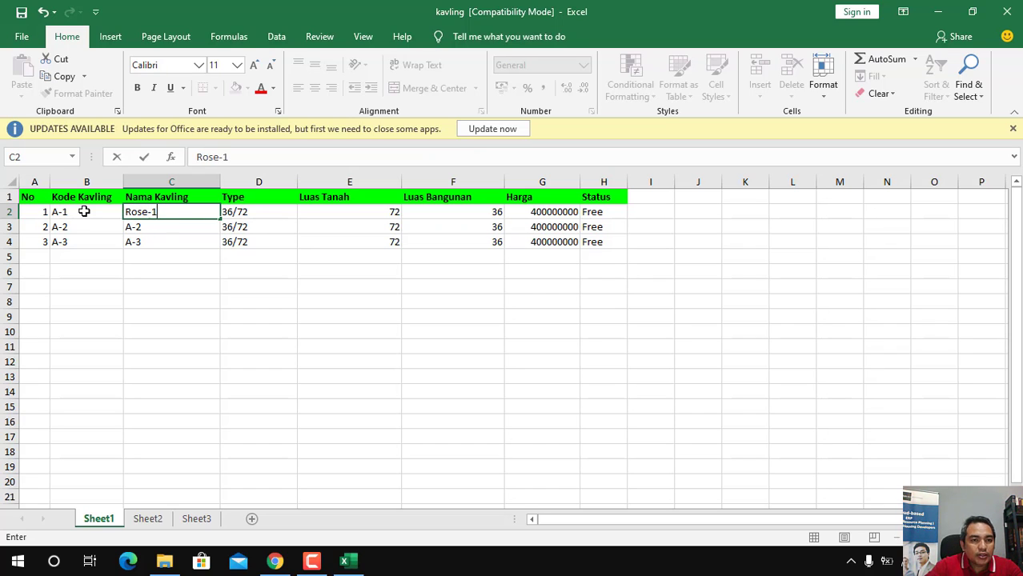
key("Return")
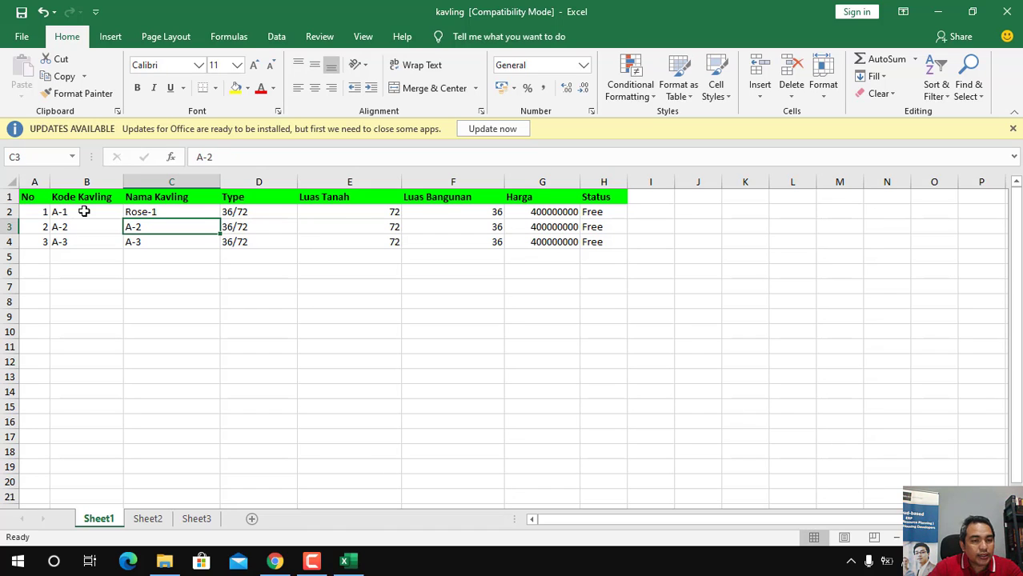
- Change the Nama Kavling of the first sample row back to A-1
key("Up")
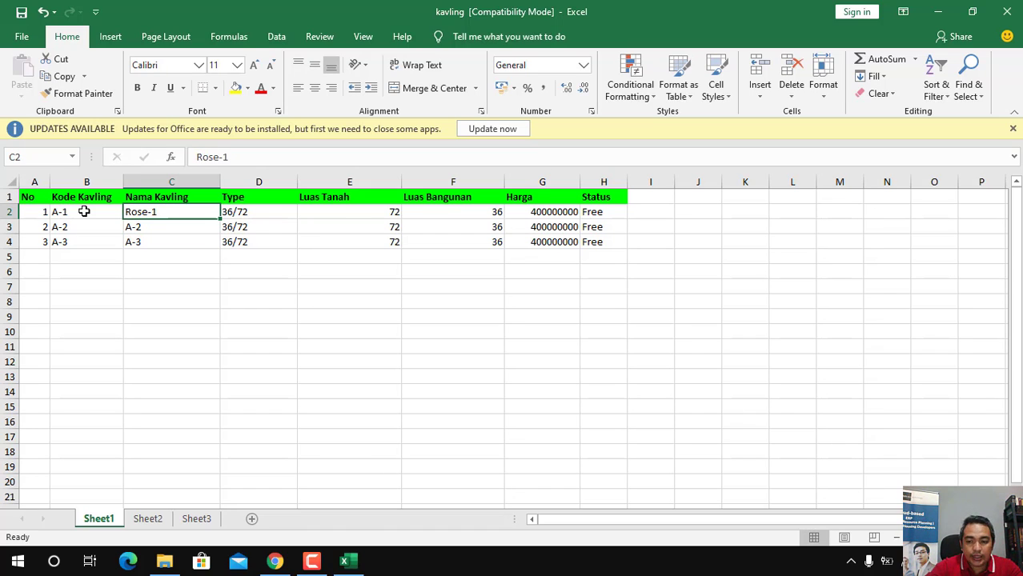
key("BackSpace")
type("A")
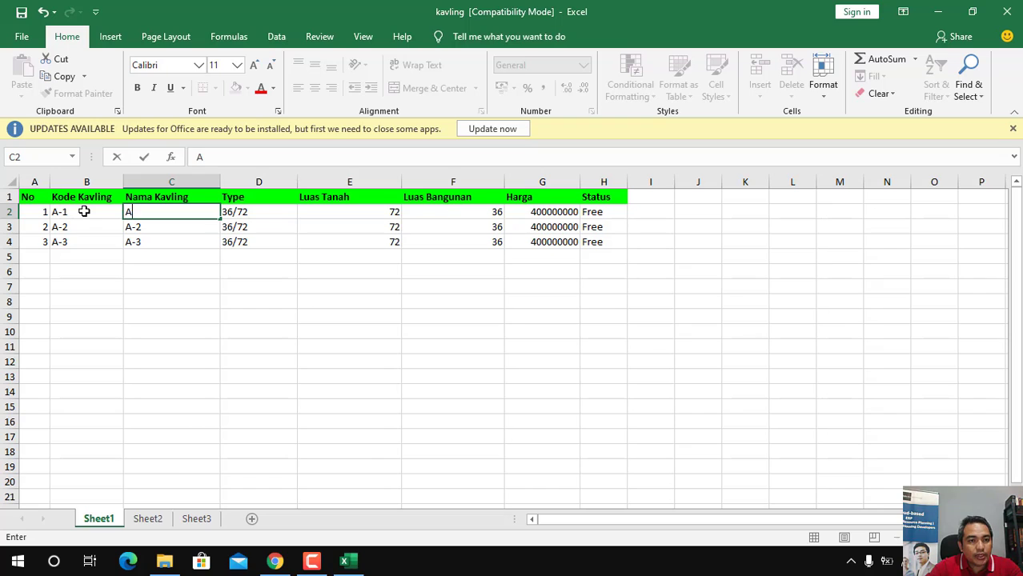
type("-1")
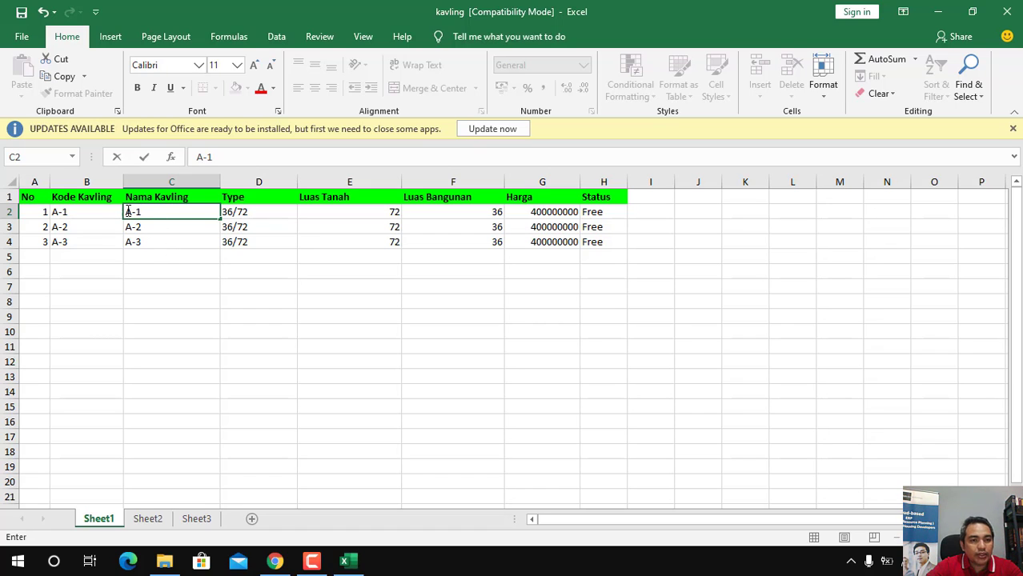
left_click(210, 325)
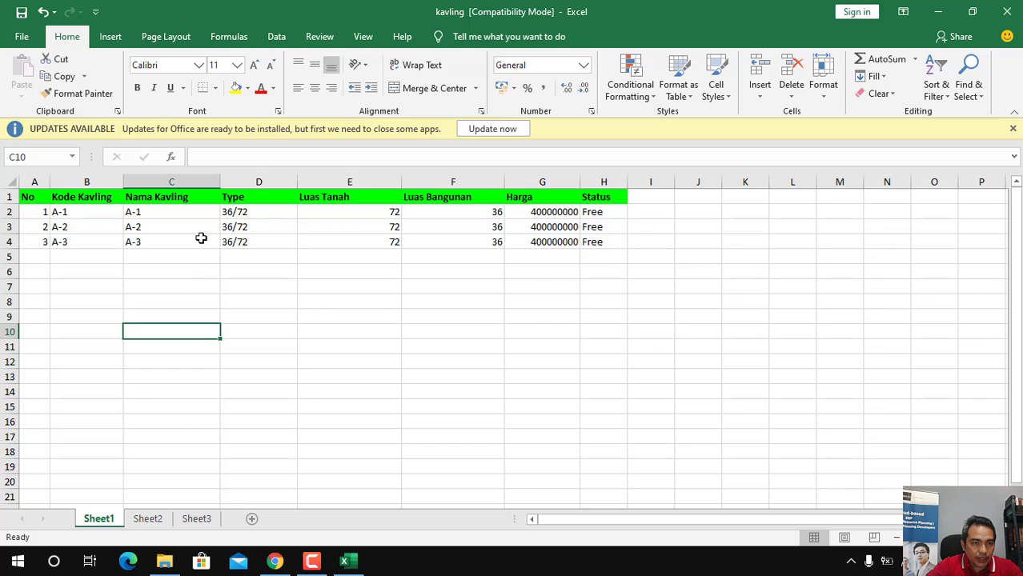
- Close the kavling workbook without saving the changes
left_click(486, 356)
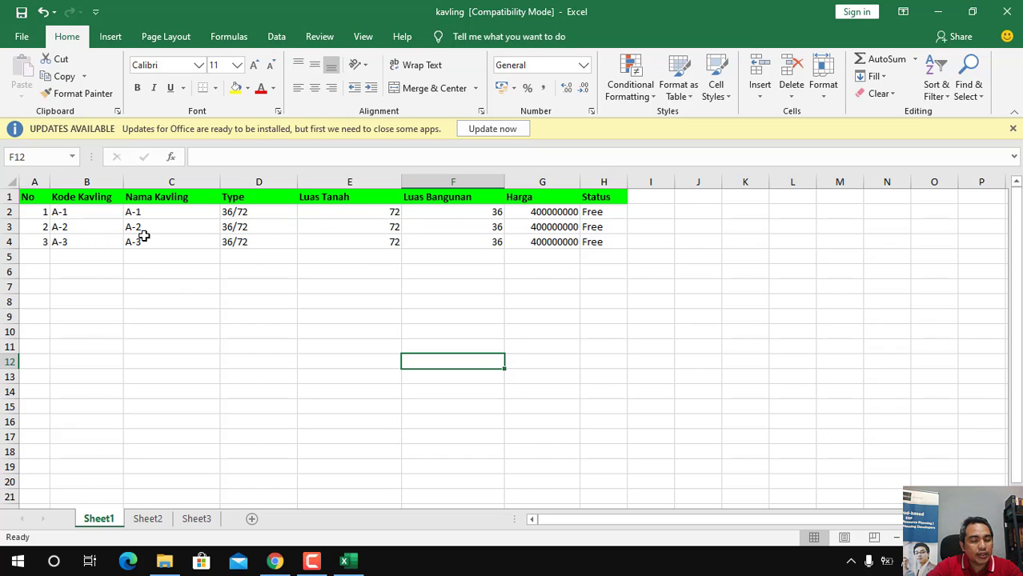
left_click(548, 447)
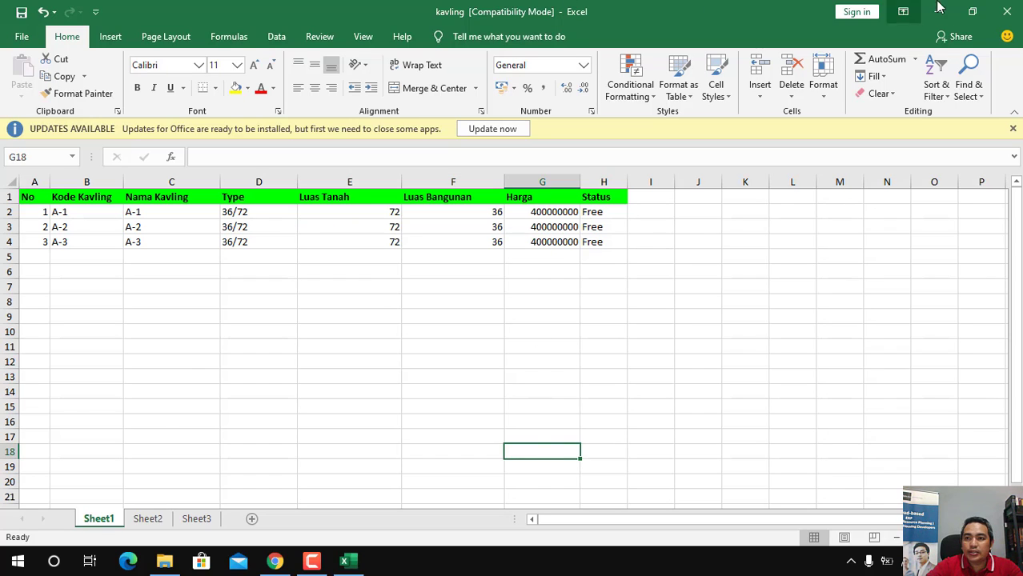
left_click(1008, 16)
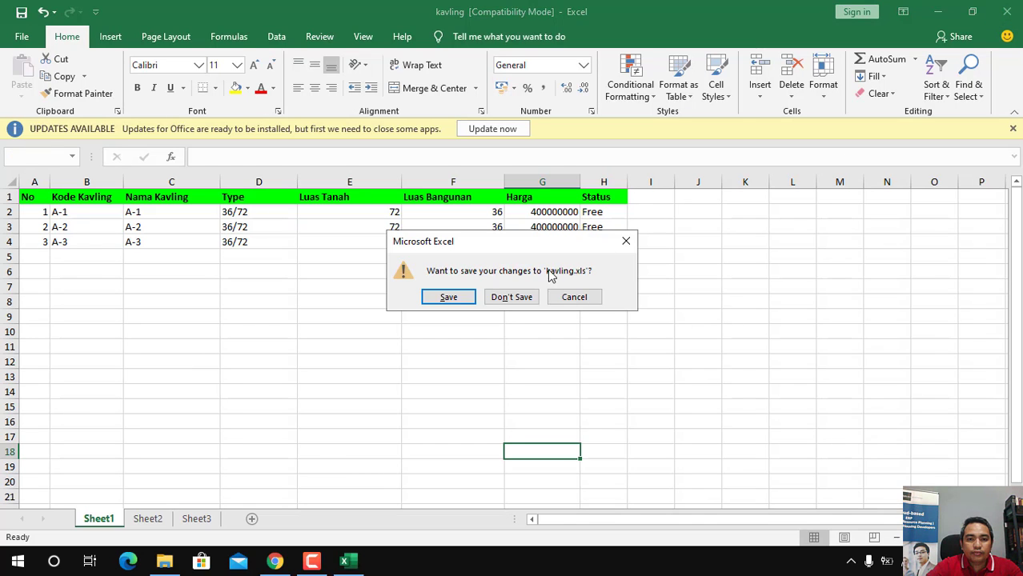
left_click(512, 298)
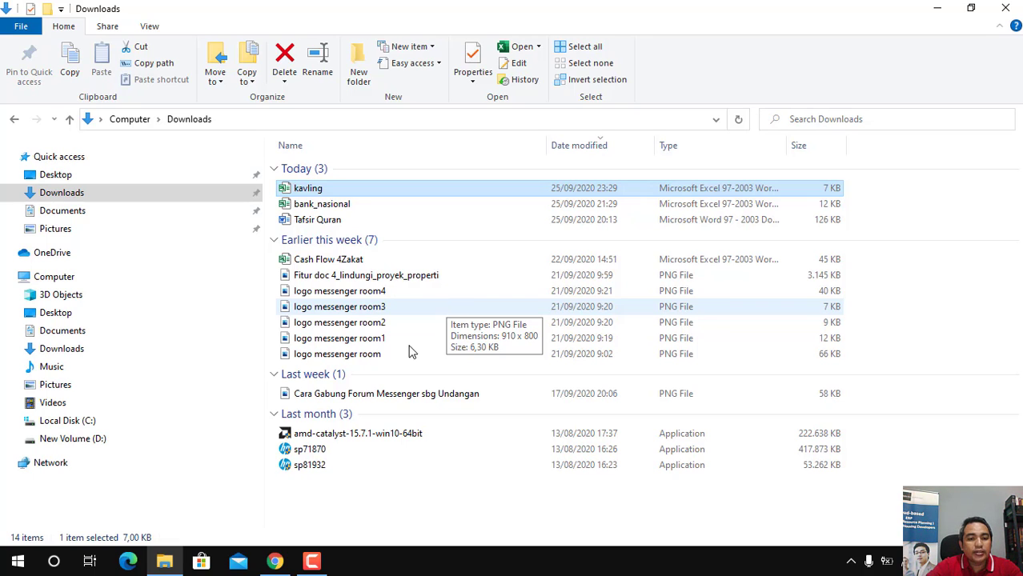
- Switch to nDalem in Chrome and browse for the plot import file in the fitur import excell folder under TRAINING TOOL
left_click(276, 563)
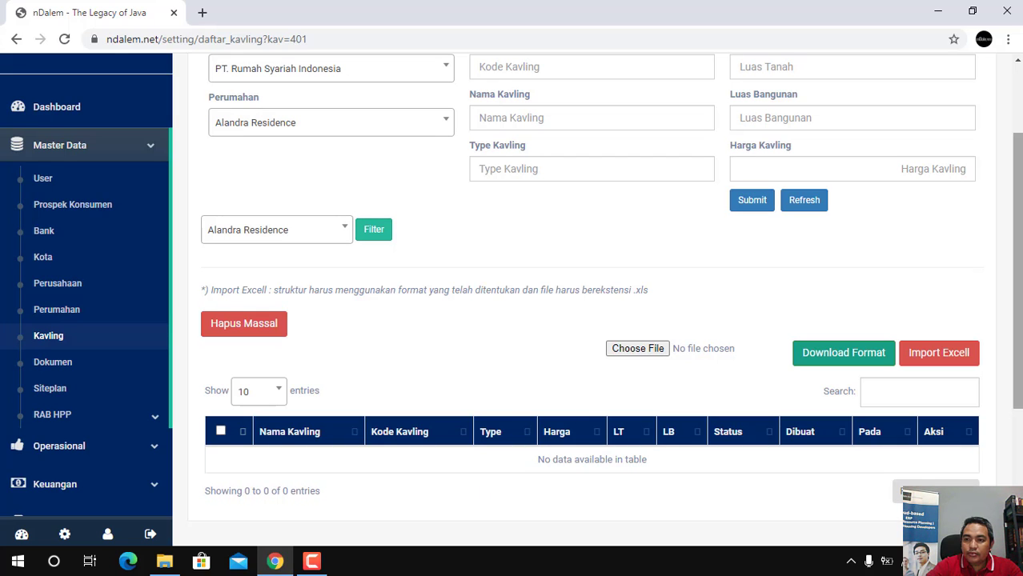
mouse_move(1017, 309)
left_mouse_down()
mouse_move(1017, 260)
mouse_move(1017, 319)
left_mouse_up()
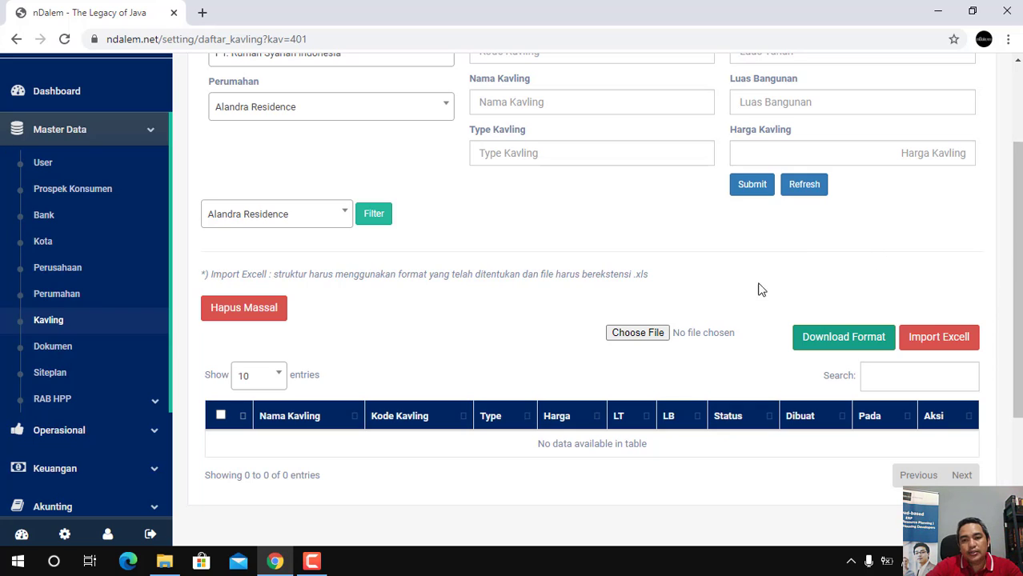
left_click(638, 340)
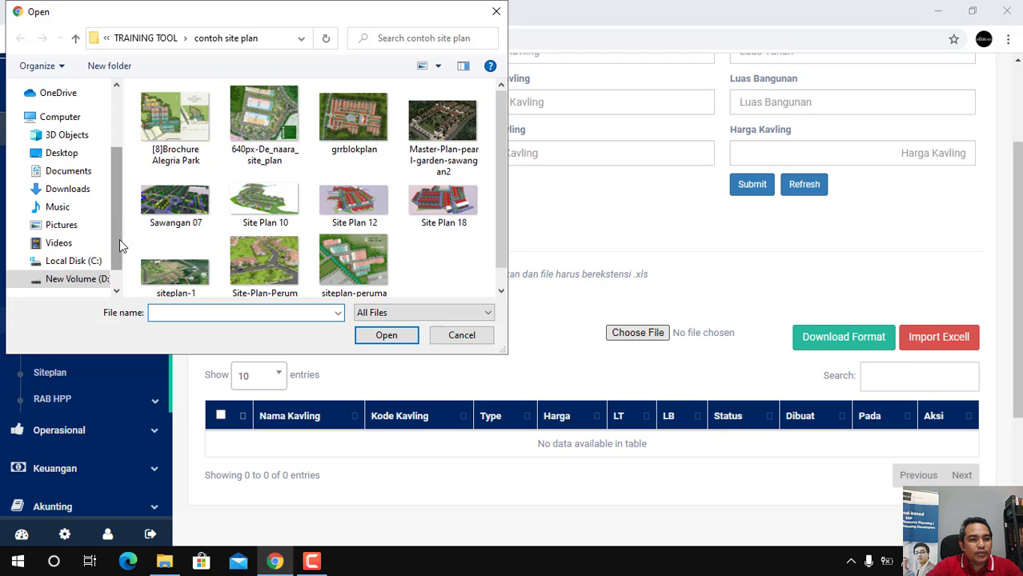
scroll(119, 239, "down", 1)
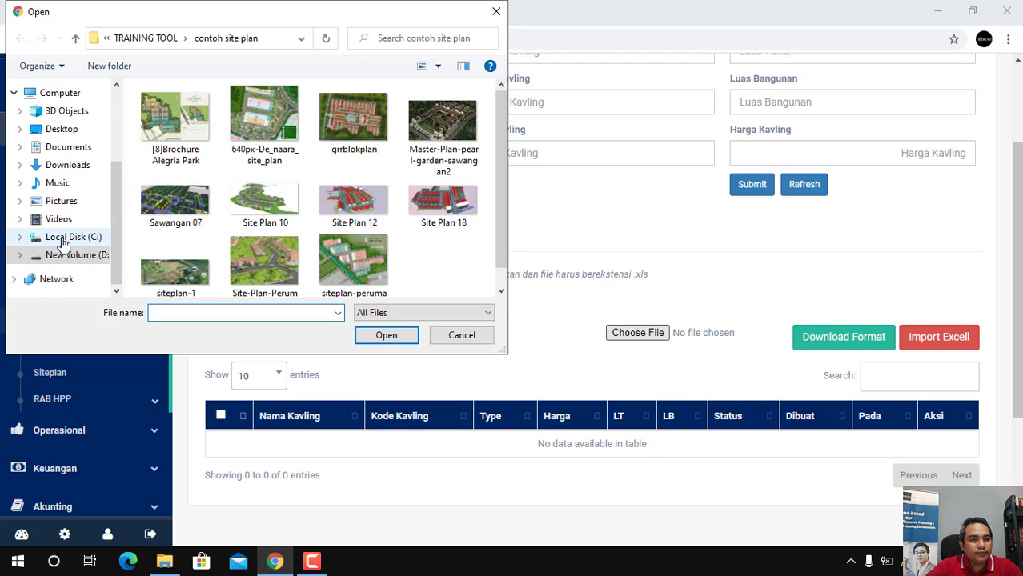
left_click(75, 39)
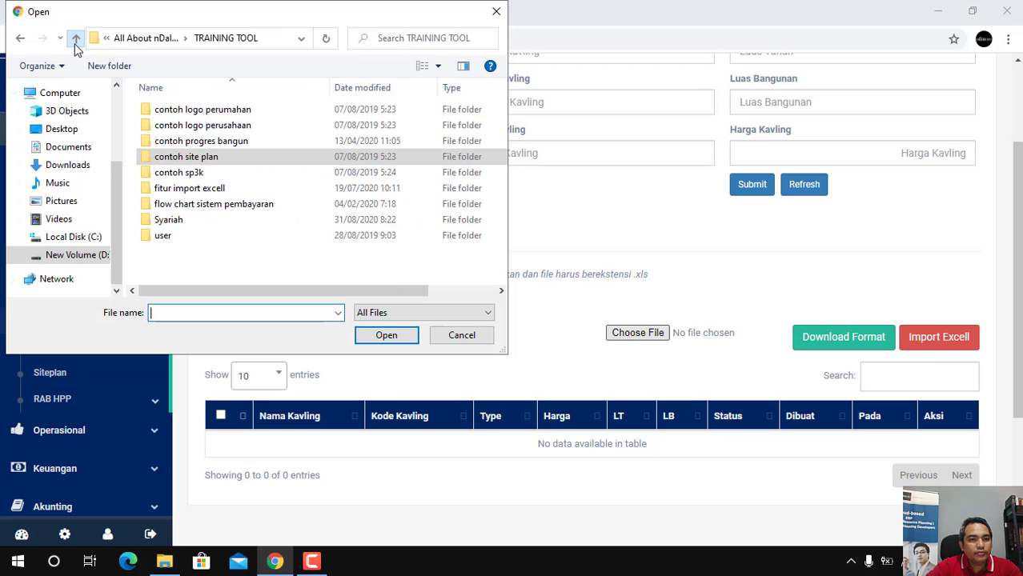
left_click(205, 195)
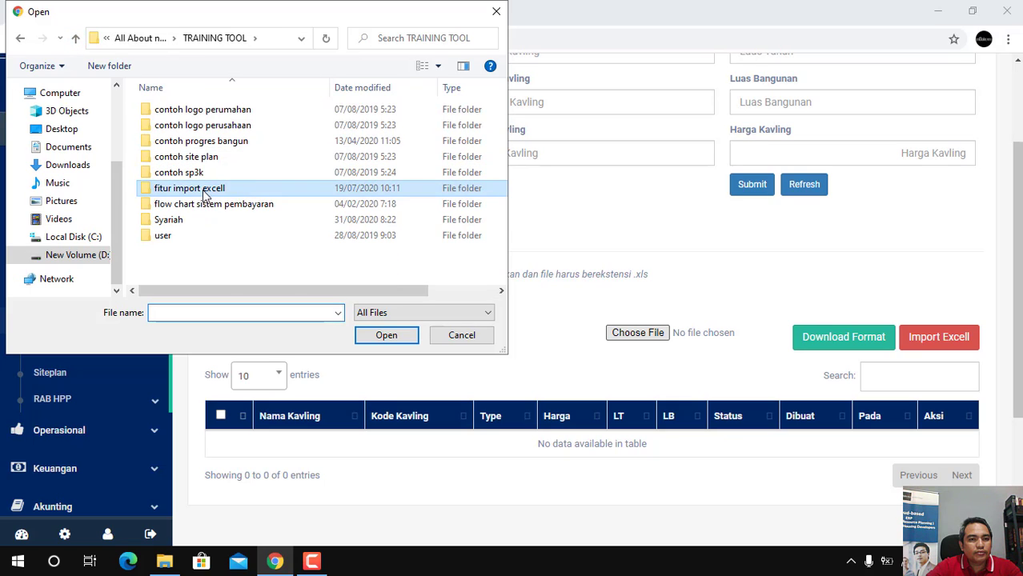
double_click(205, 195)
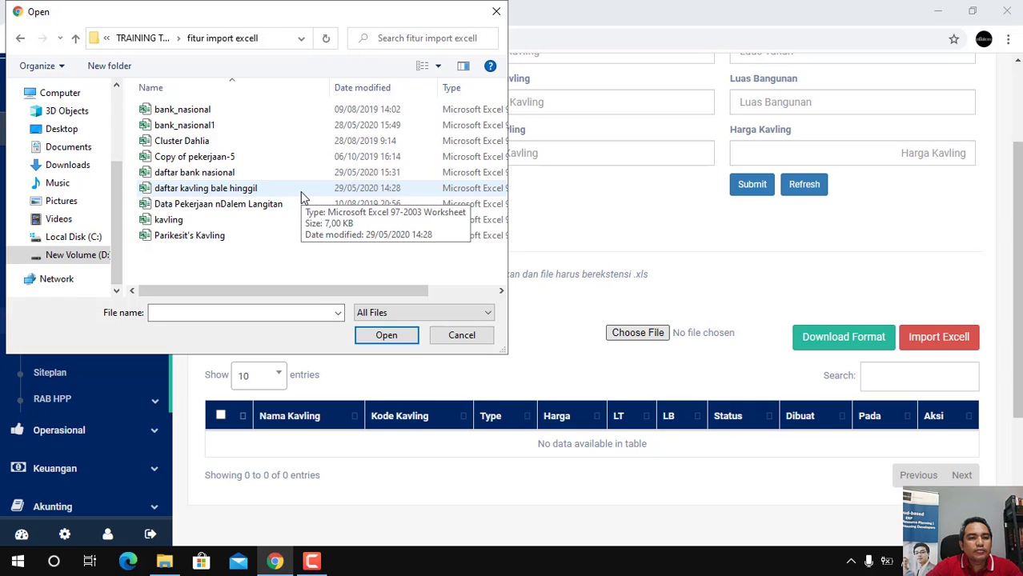
- Choose the file Parikesit's Kavling.xls and import it into the Alandra Residence plot list
left_click(192, 144)
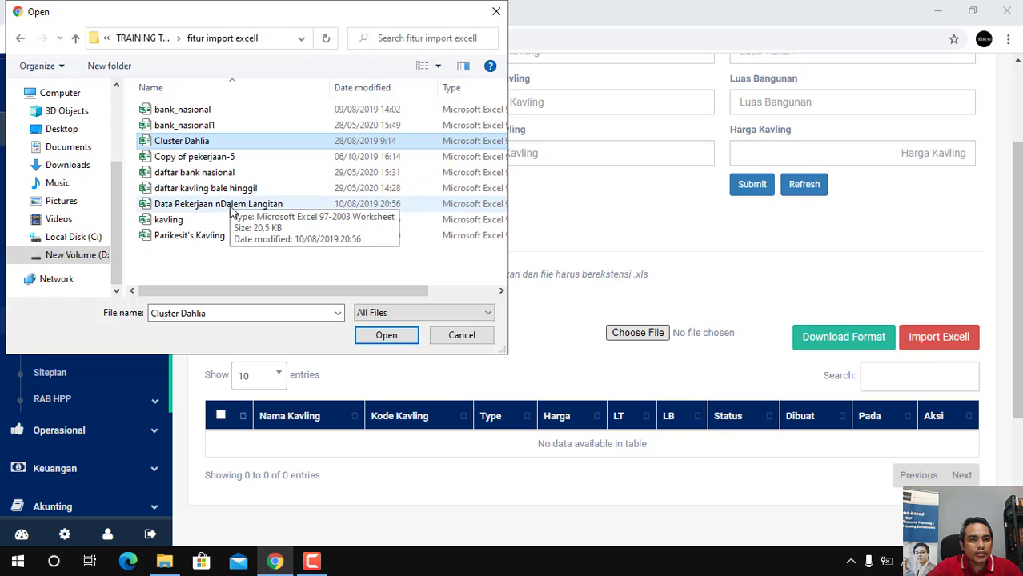
left_click(202, 238)
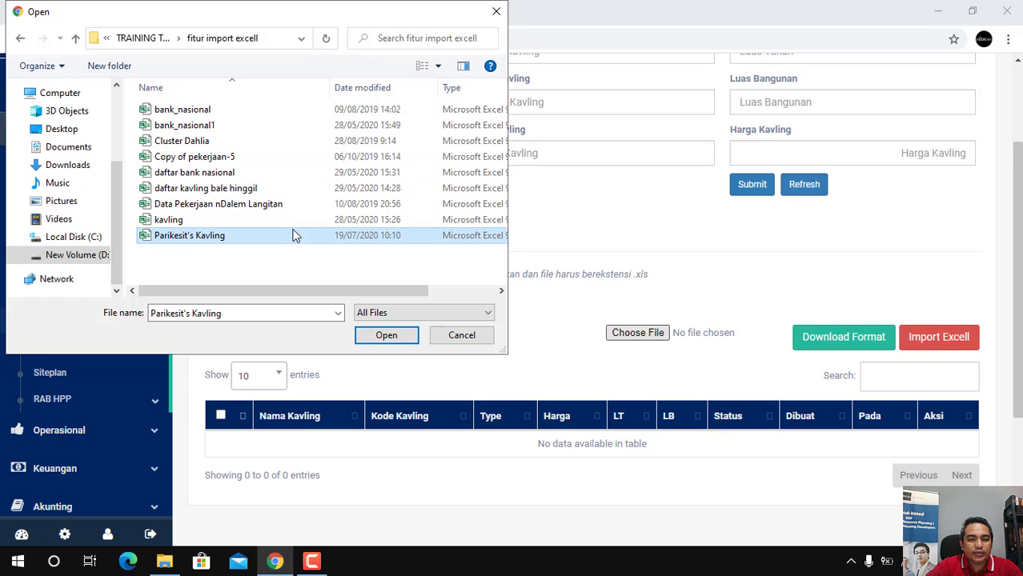
left_click(391, 338)
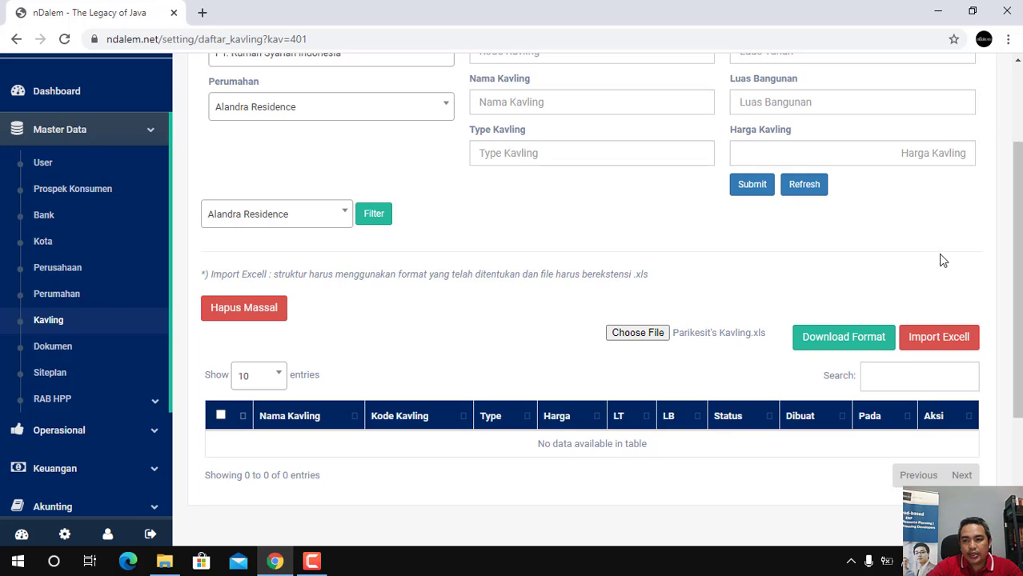
left_click(952, 340)
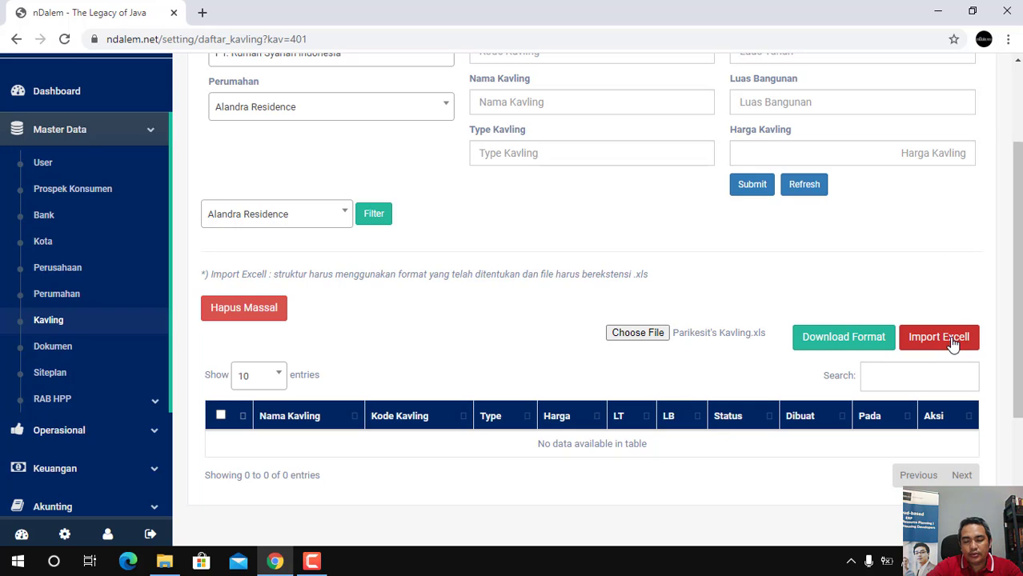
left_click(953, 345)
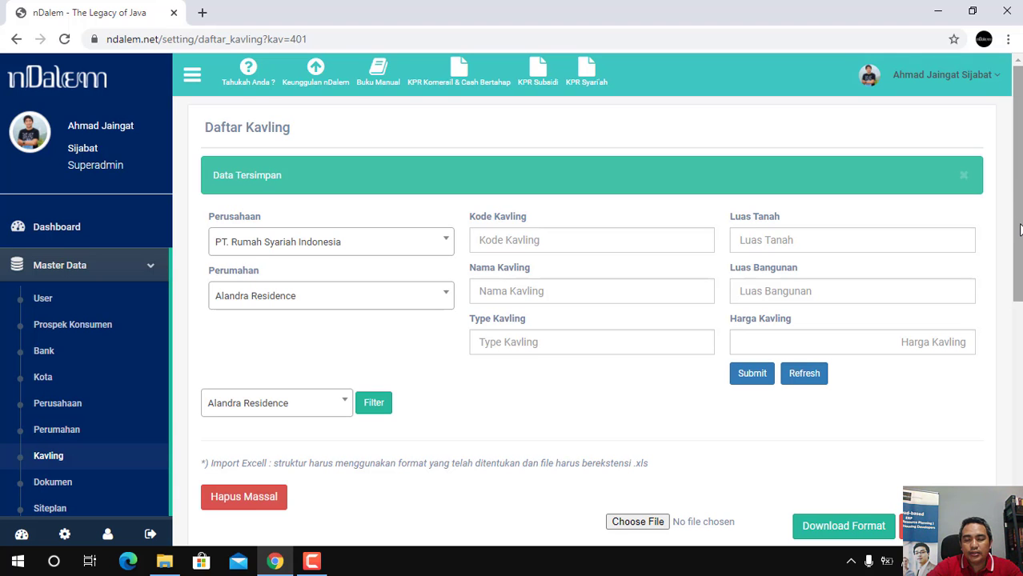
- Review the imported Alandra Residence plots through pages 2 and 3 of the list, and open the Dashboard
left_click_drag(1019, 229, 1020, 447)
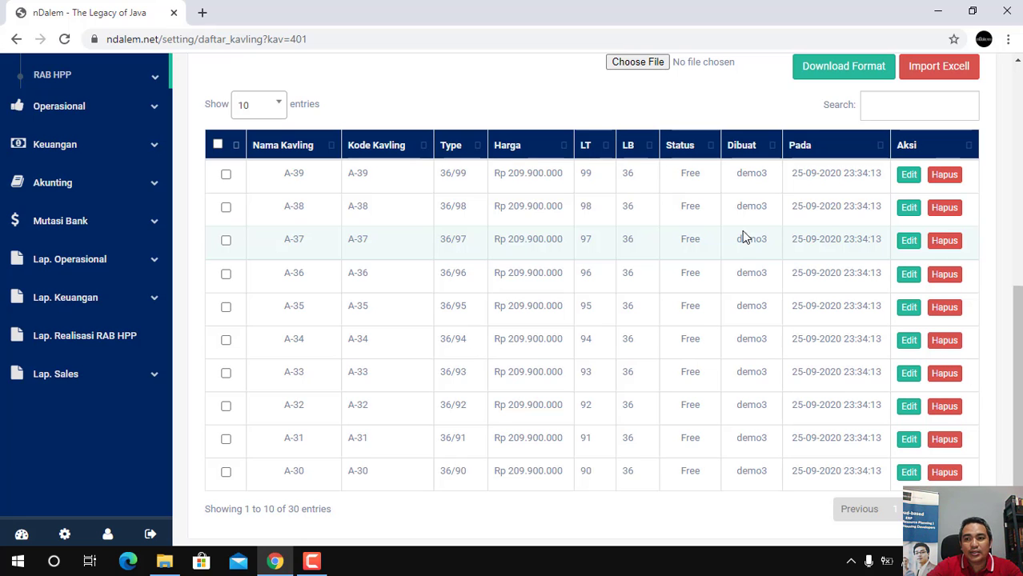
mouse_move(1019, 384)
left_mouse_down()
mouse_move(1019, 337)
mouse_move(1018, 396)
left_mouse_up()
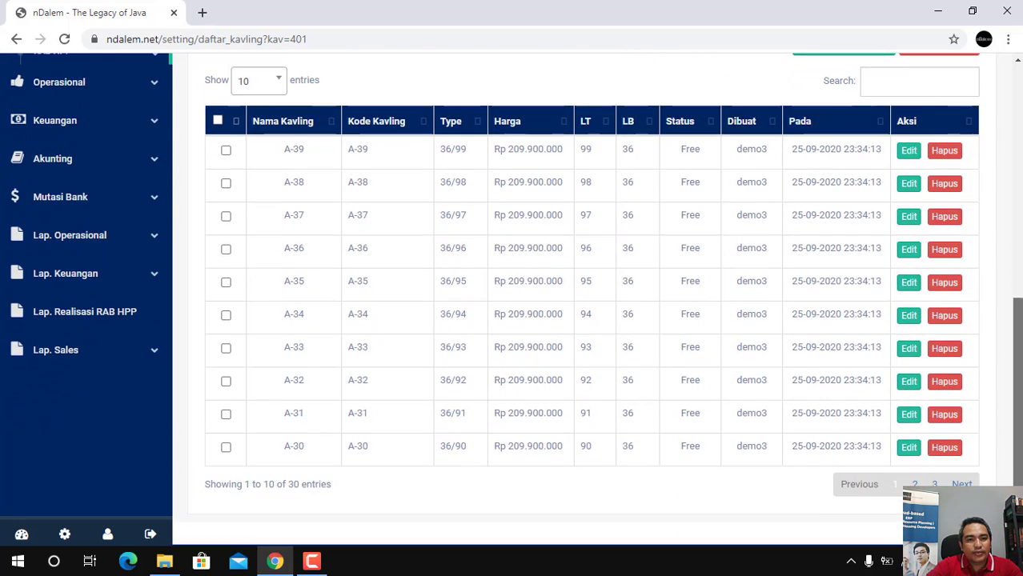
left_click(915, 485)
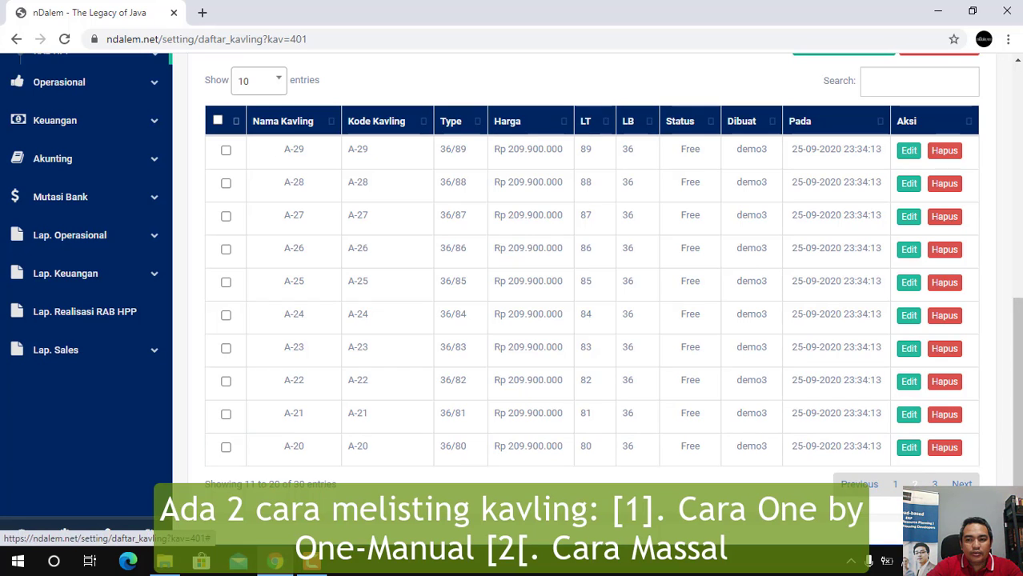
left_click(935, 484)
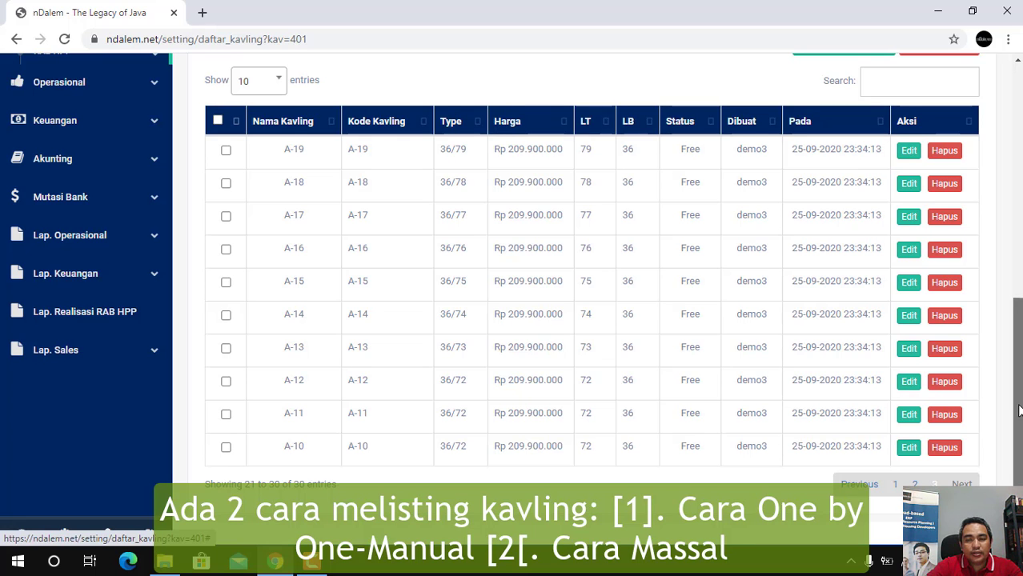
left_click_drag(1020, 411, 1020, 280)
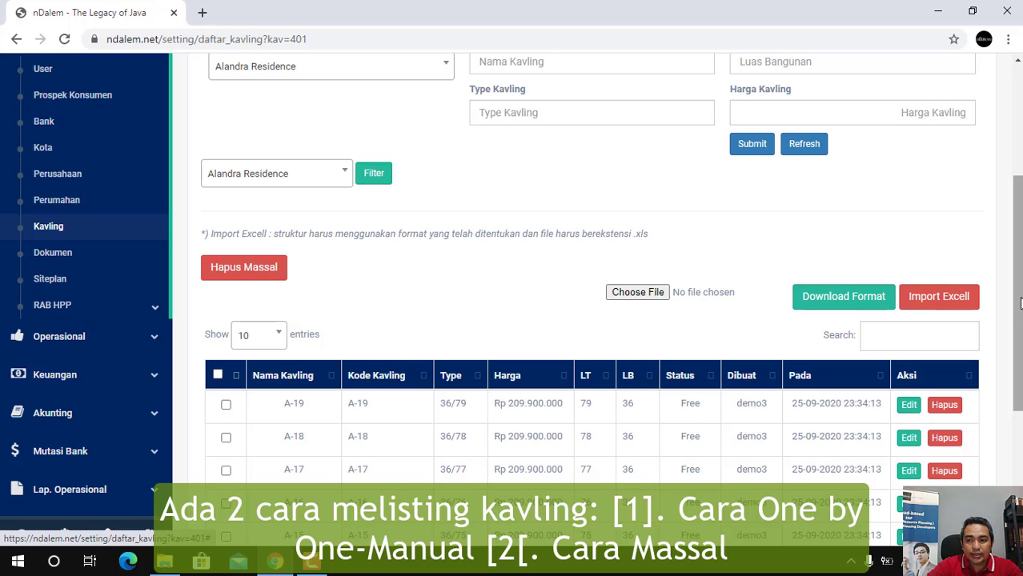
scroll(481, 297, "up", 1)
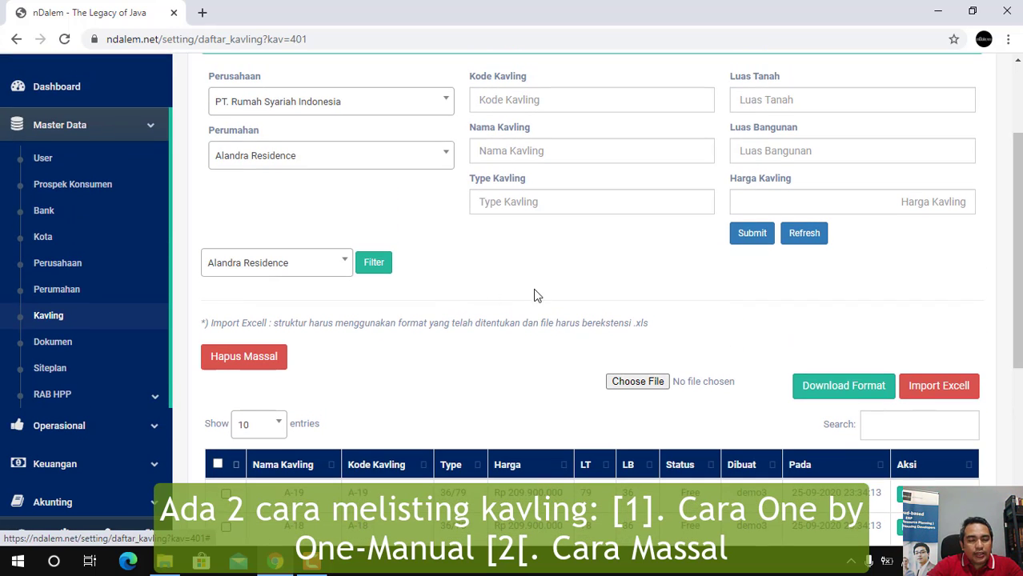
left_click(66, 97)
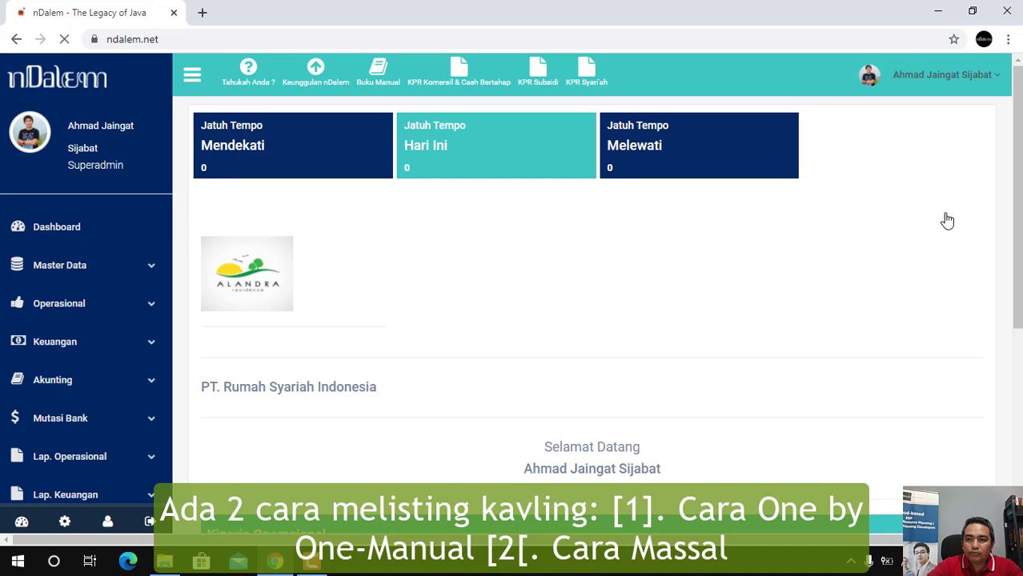
- Open the Siteplan page of the master data
left_click_drag(1018, 242, 1018, 270)
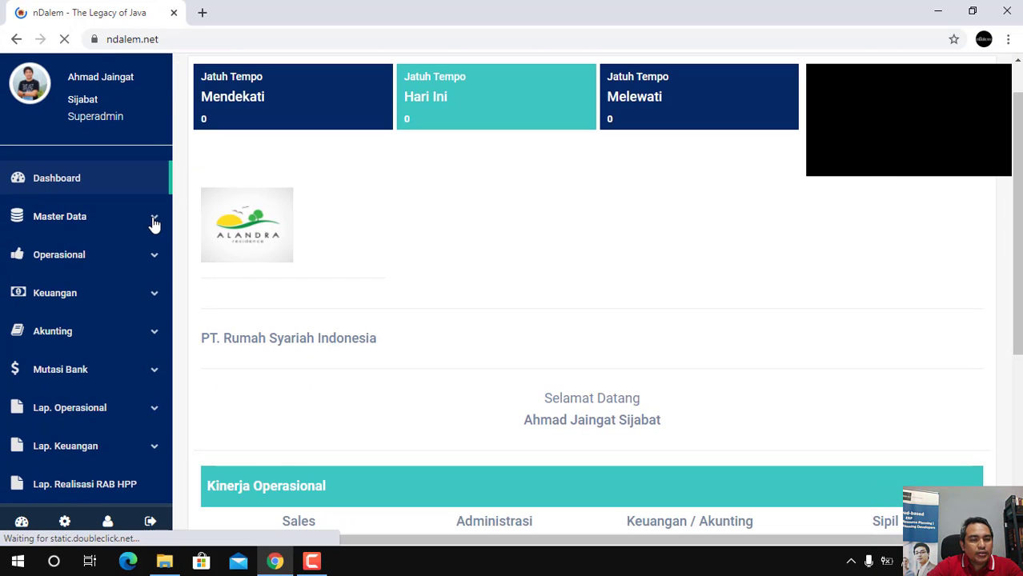
left_click(155, 223)
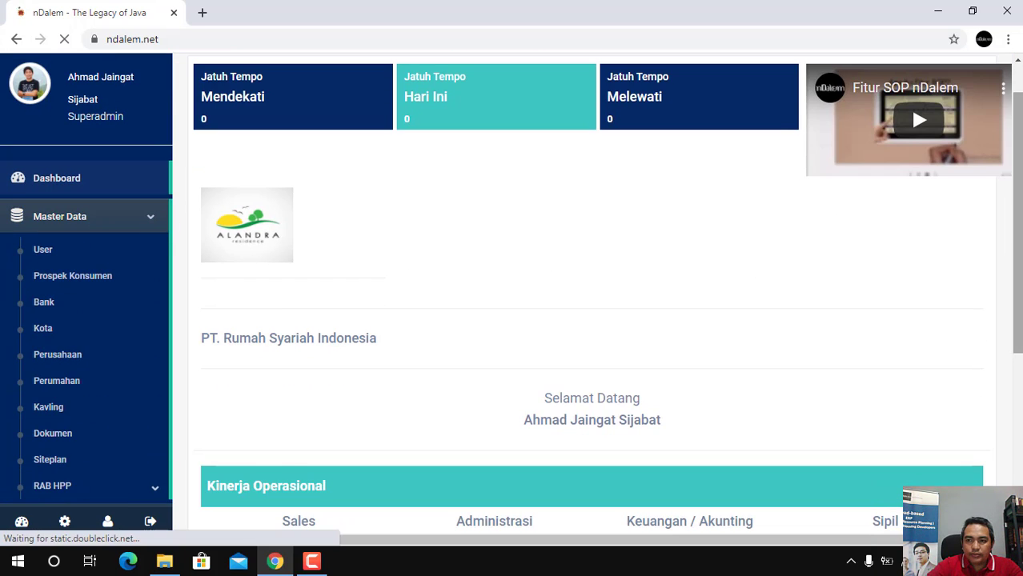
scroll(908, 363, "down", 2)
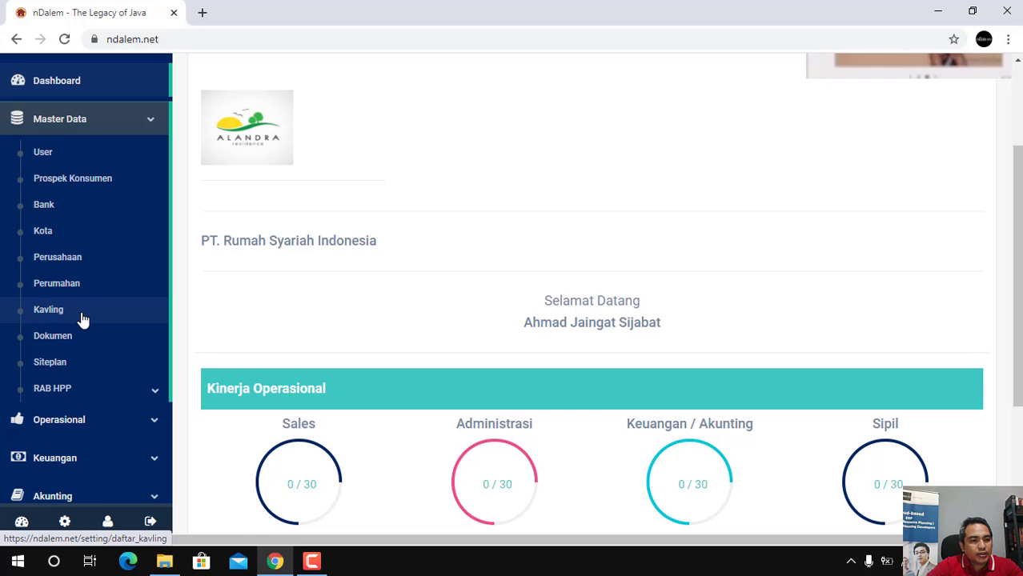
left_click(73, 370)
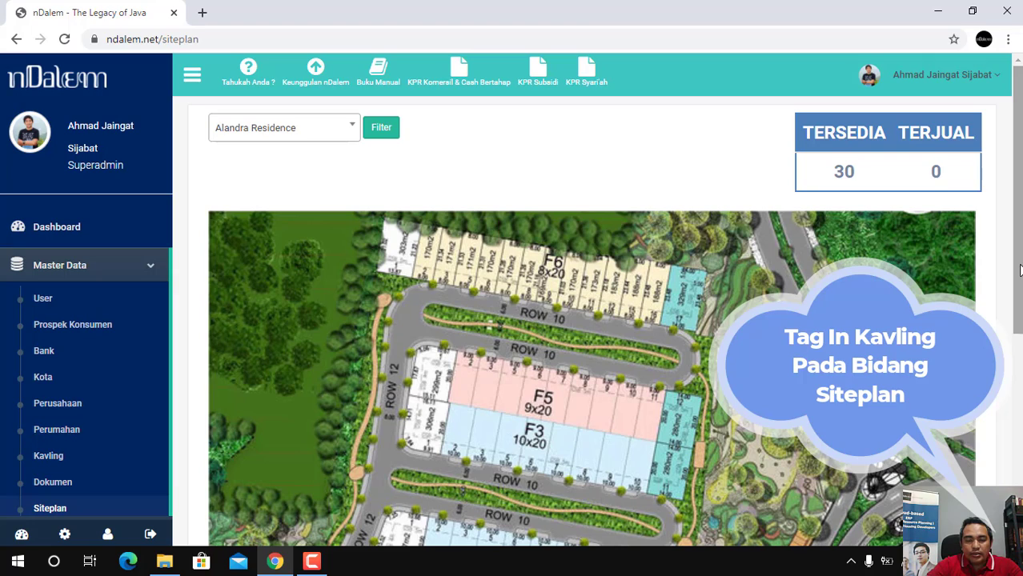
- Filter the site plan to the housing project Alandra Residence
scroll(1019, 270, "down", 1)
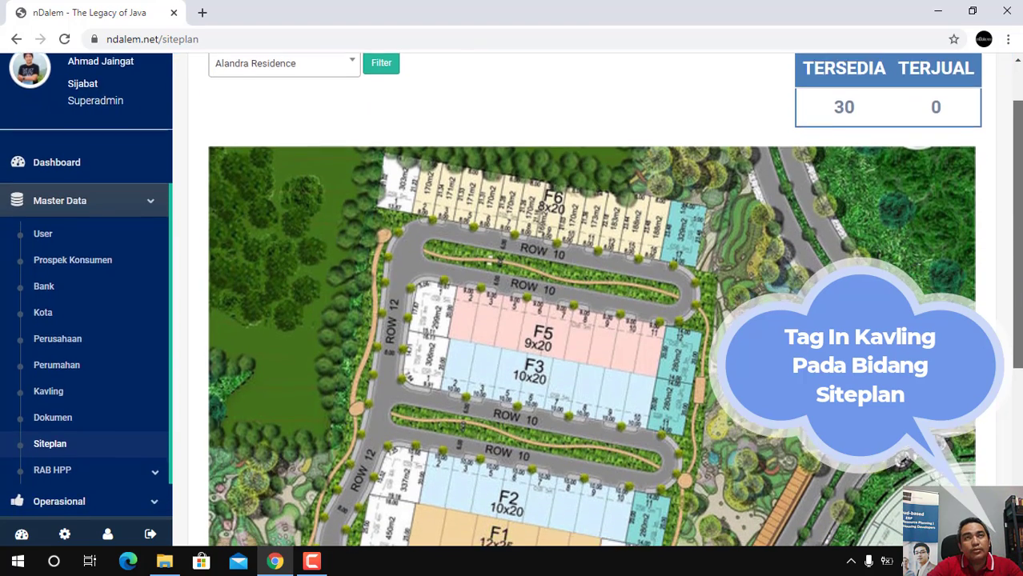
scroll(1018, 271, "down", 1)
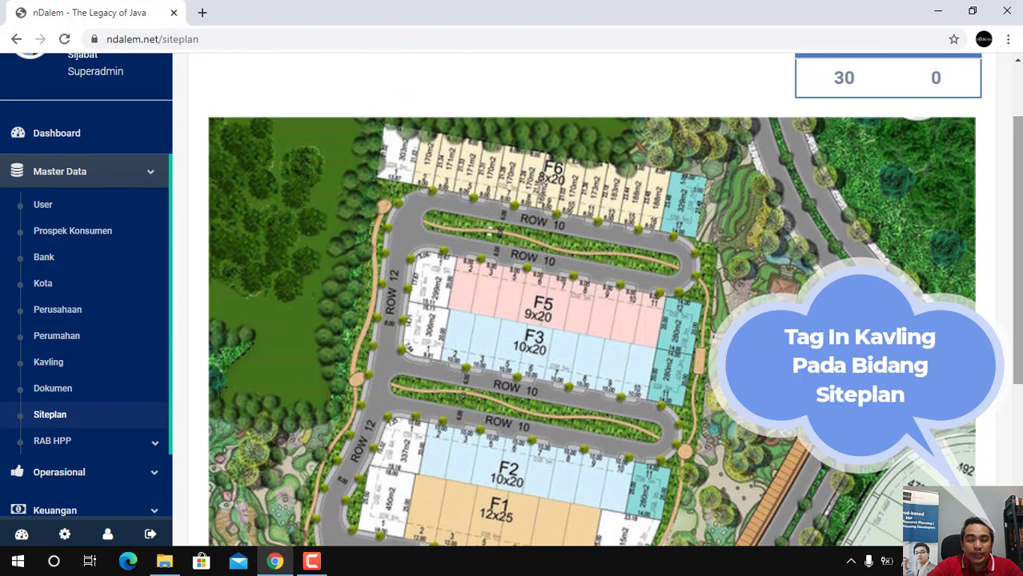
scroll(1018, 330, "down", 1)
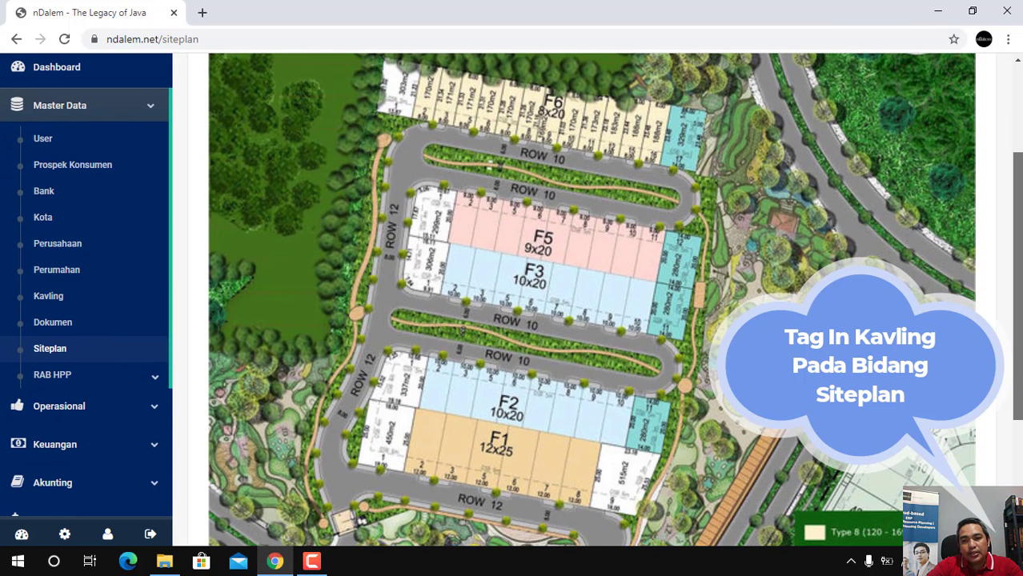
scroll(591, 301, "up", 1)
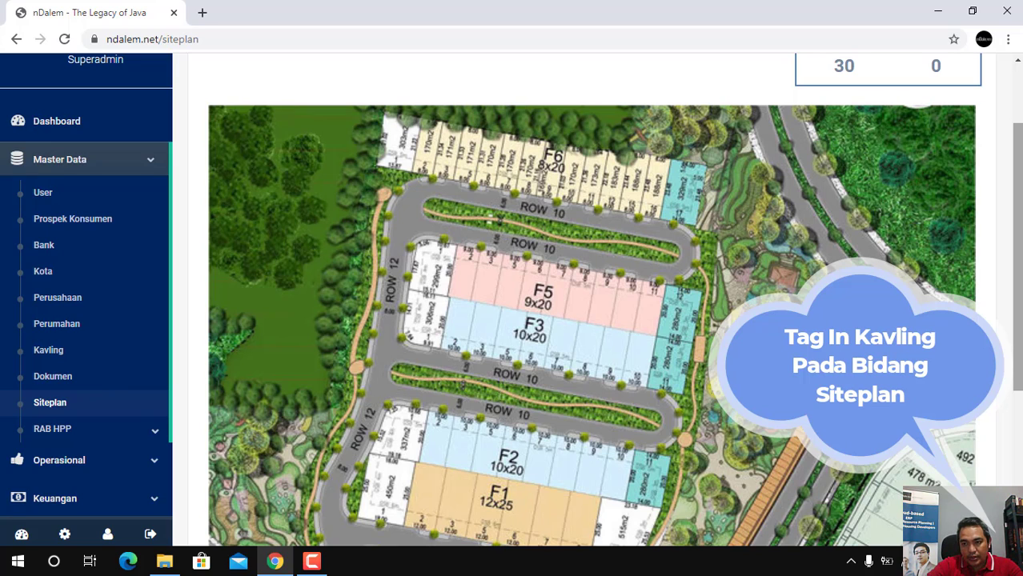
mouse_move(1018, 342)
left_mouse_down()
mouse_move(1020, 454)
mouse_move(1019, 329)
left_mouse_up()
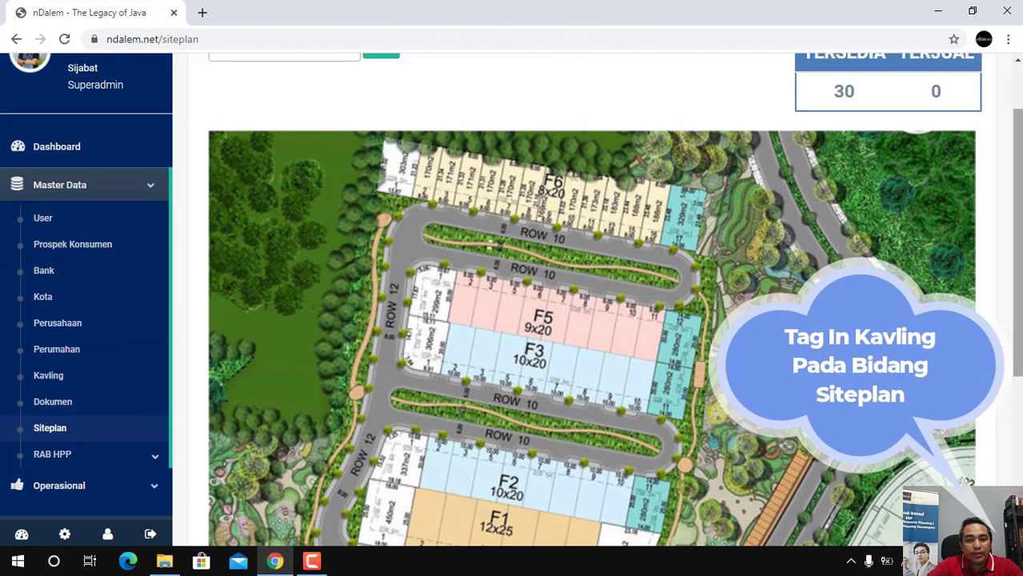
left_click_drag(1020, 303, 1020, 279)
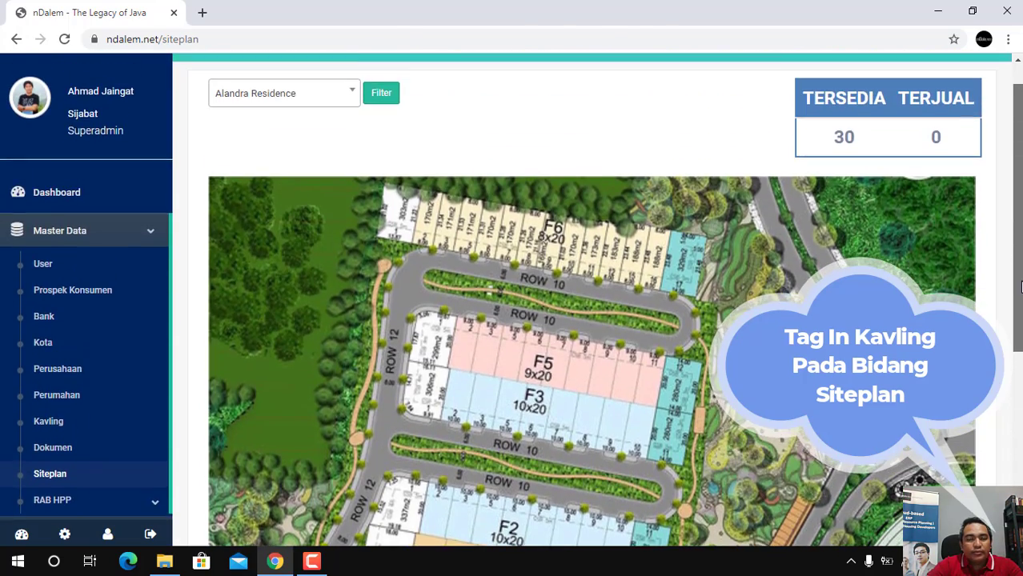
left_click(355, 95)
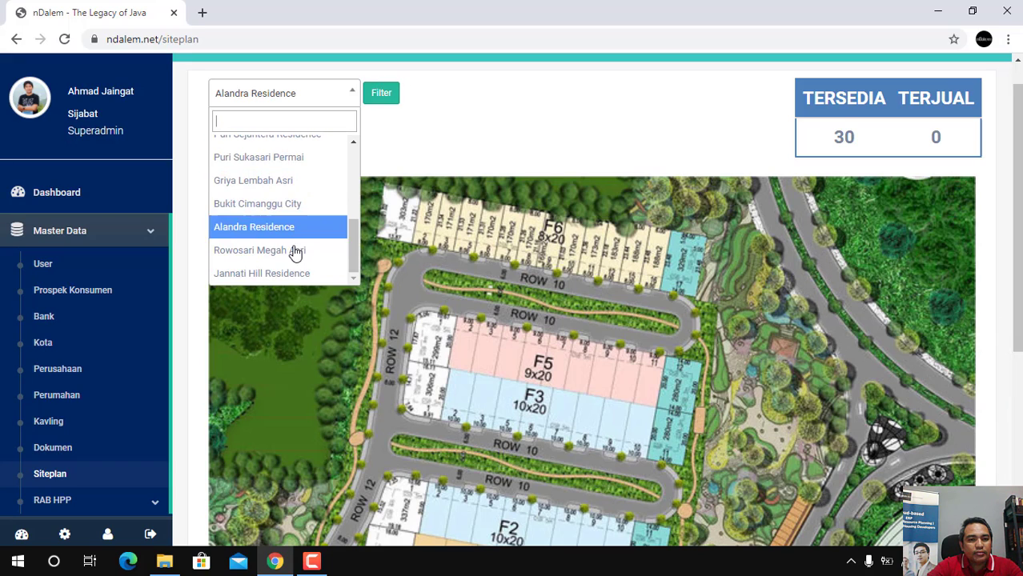
left_click(270, 234)
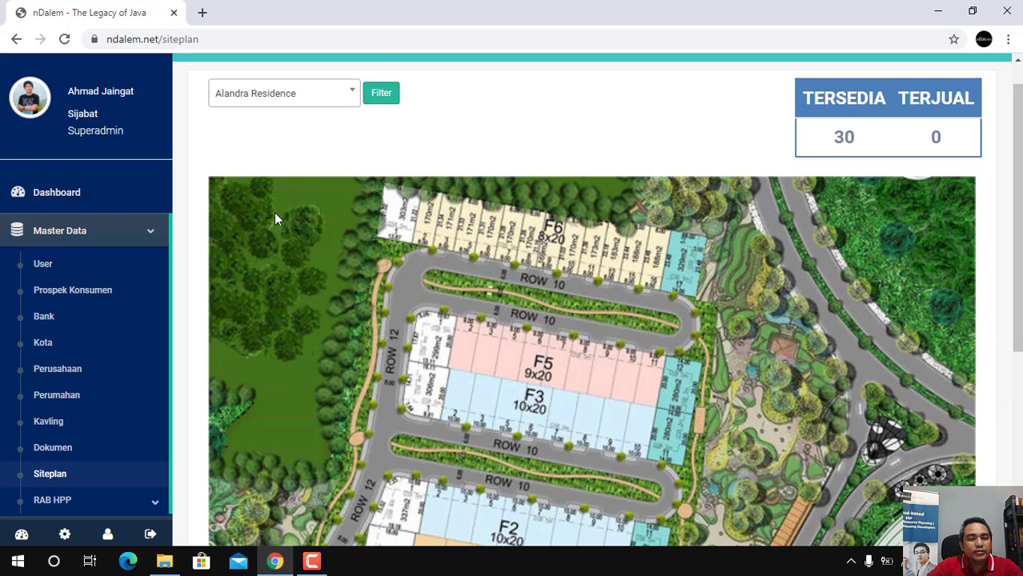
left_click(384, 95)
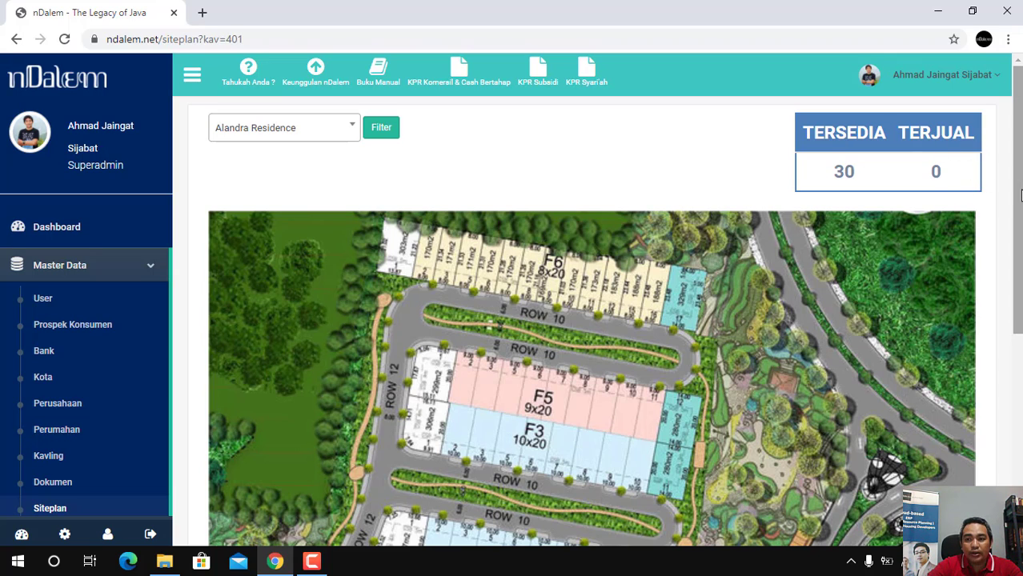
- Switch the Alandra Residence site plan to editing
scroll(1018, 209, "down", 2)
scroll(965, 291, "down", 5)
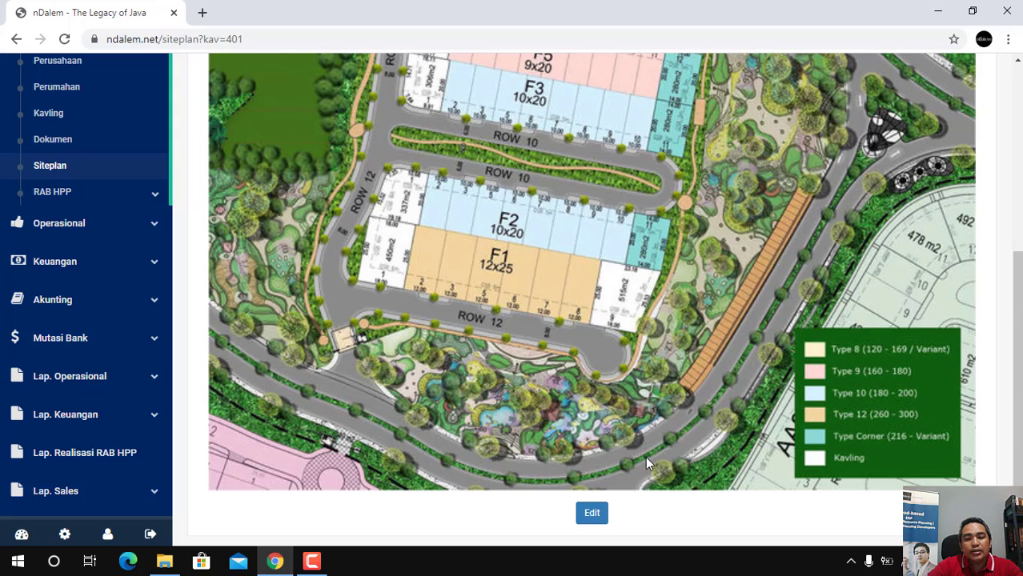
left_click(593, 517)
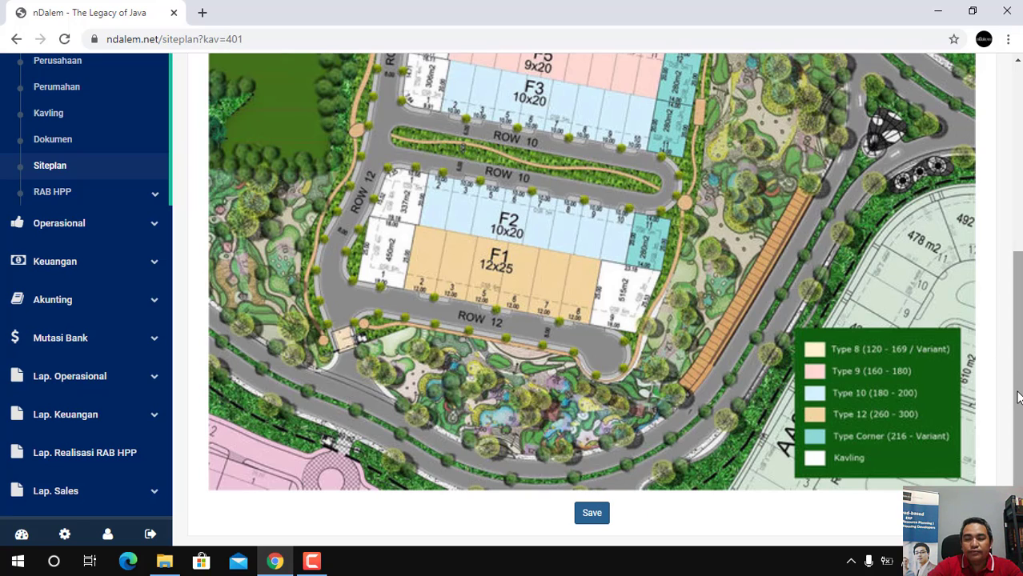
scroll(1015, 382, "up", 3)
mouse_move(1018, 287)
left_mouse_down()
mouse_move(1017, 262)
mouse_move(1018, 275)
left_mouse_up()
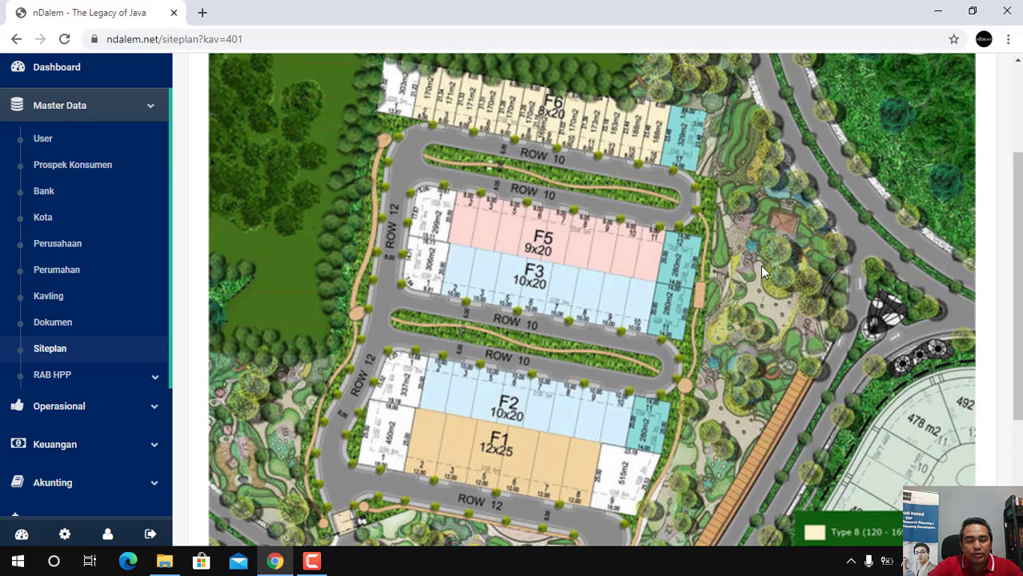
left_click(456, 273)
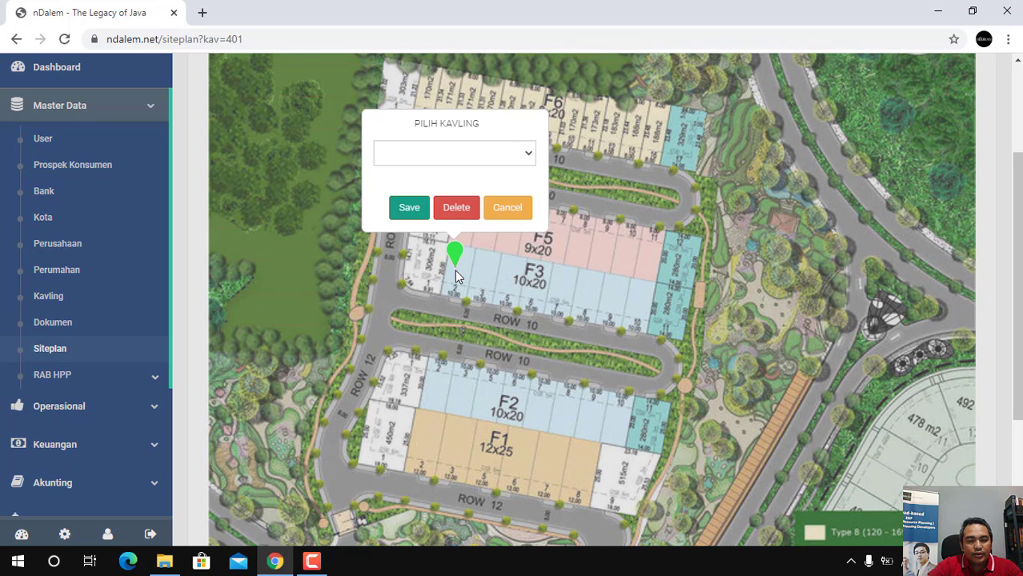
left_click(461, 209)
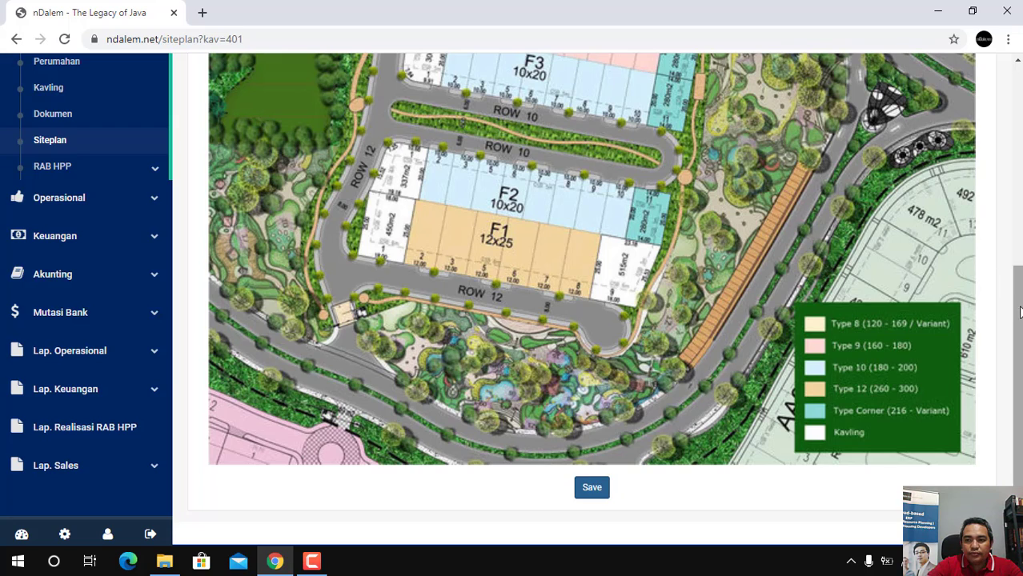
- Place a marker on lot 2 of block F3 in the site plan, assign it kavling A-10 and save it
scroll(738, 231, "up", 3)
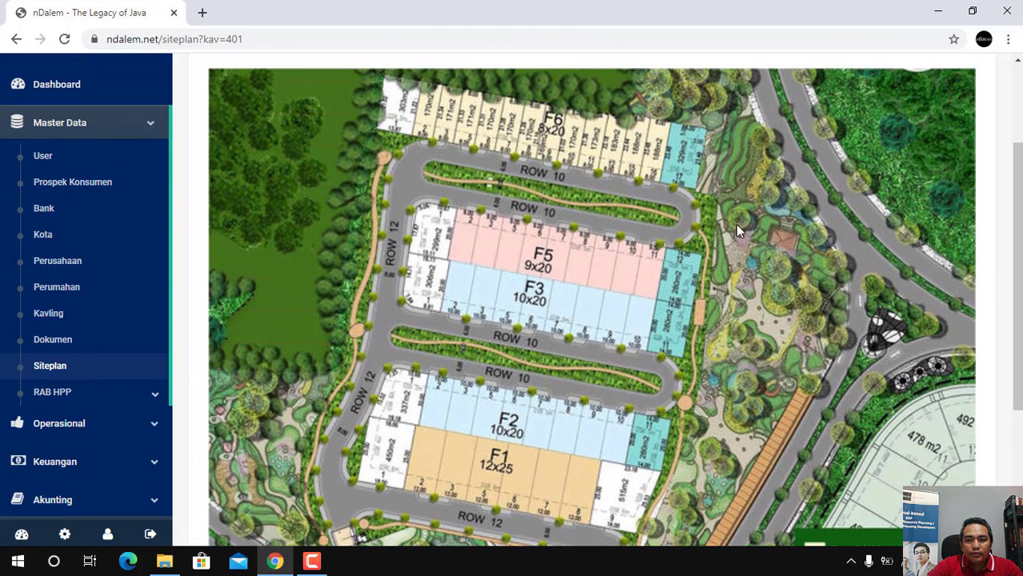
left_click(453, 294)
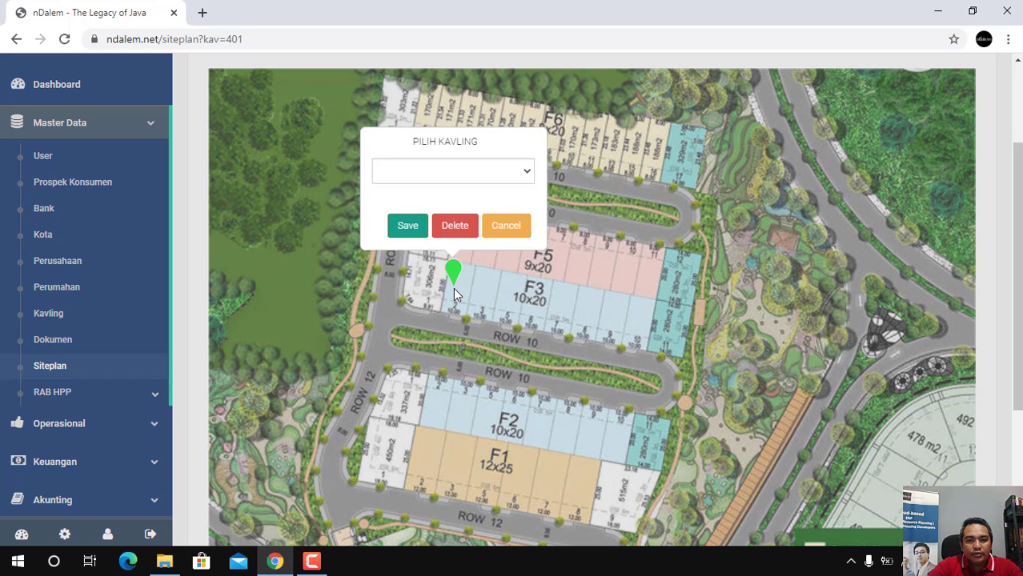
left_click(520, 178)
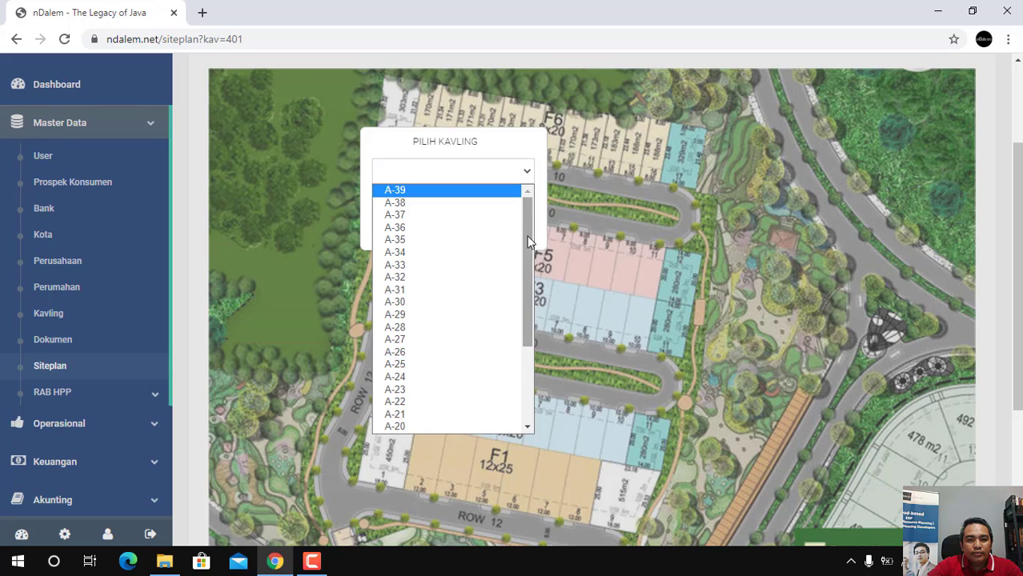
scroll(530, 289, "down", 1)
left_click_drag(534, 290, 543, 368)
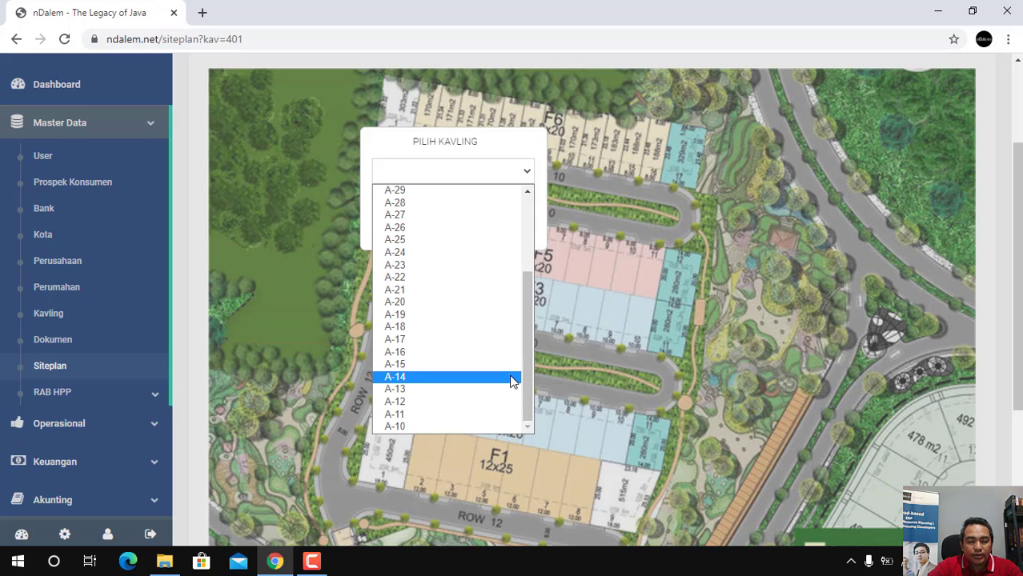
left_click(396, 427)
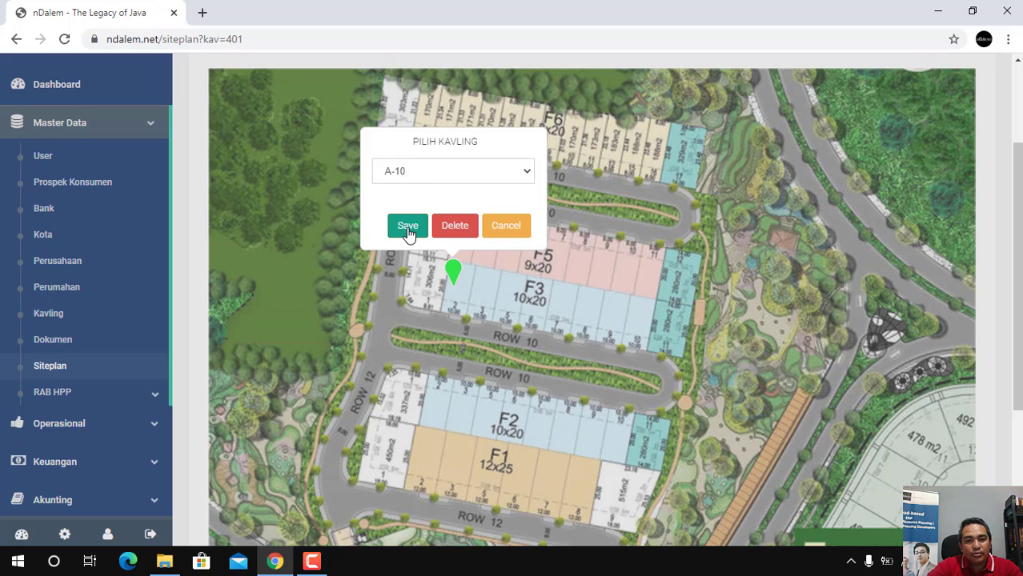
scroll(409, 233, "down", 3)
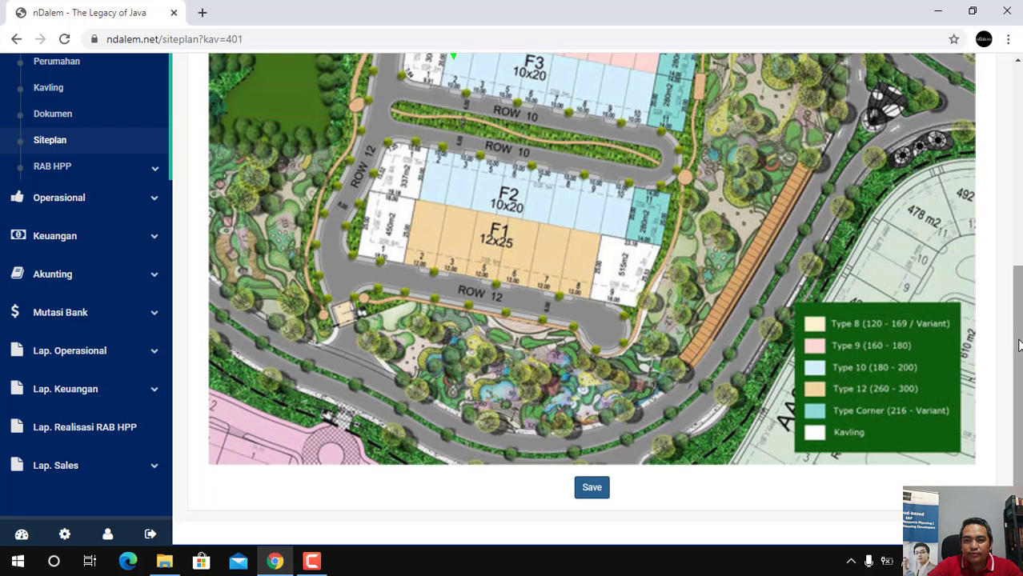
- Place a marker on lot 3 of block F3, assign it kavling A-11 and save it
scroll(622, 224, "up", 2)
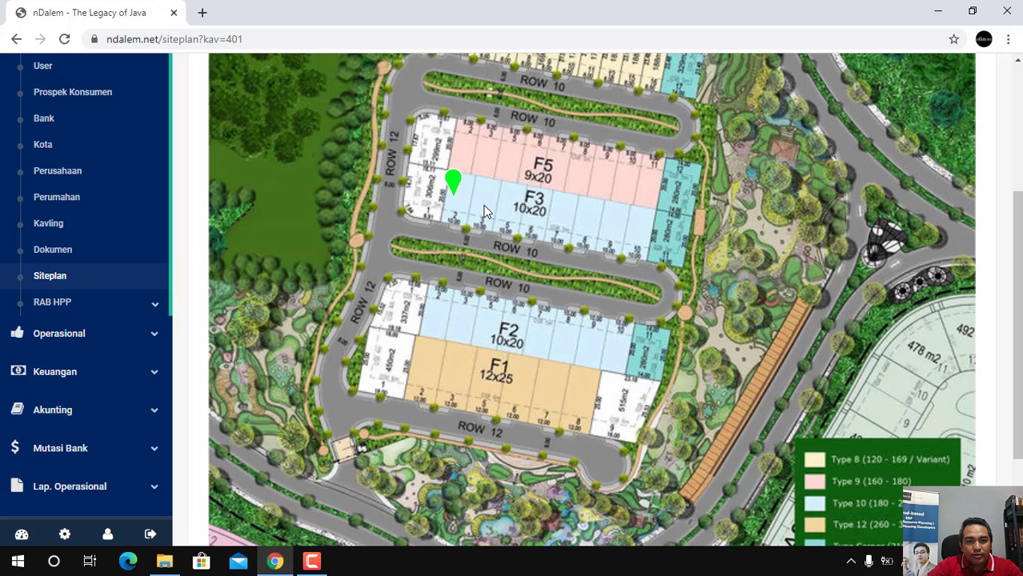
left_click(484, 211)
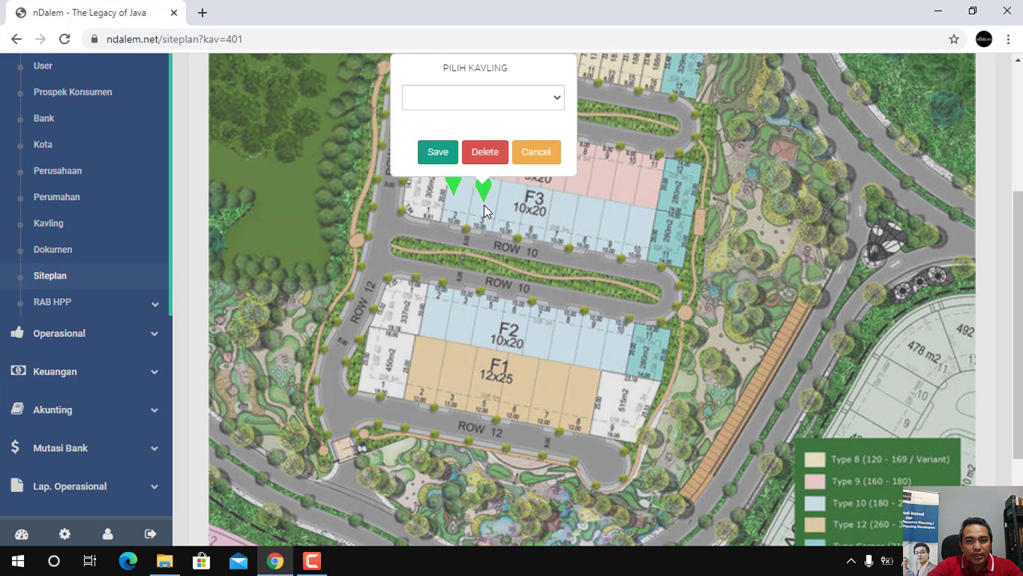
left_click(547, 106)
left_click_drag(554, 221, 567, 343)
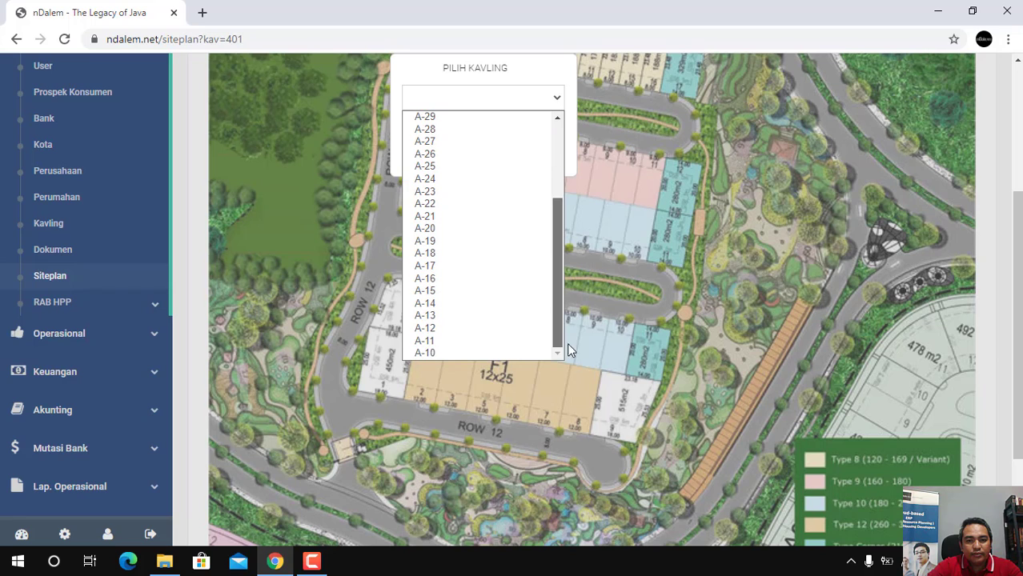
left_click(475, 342)
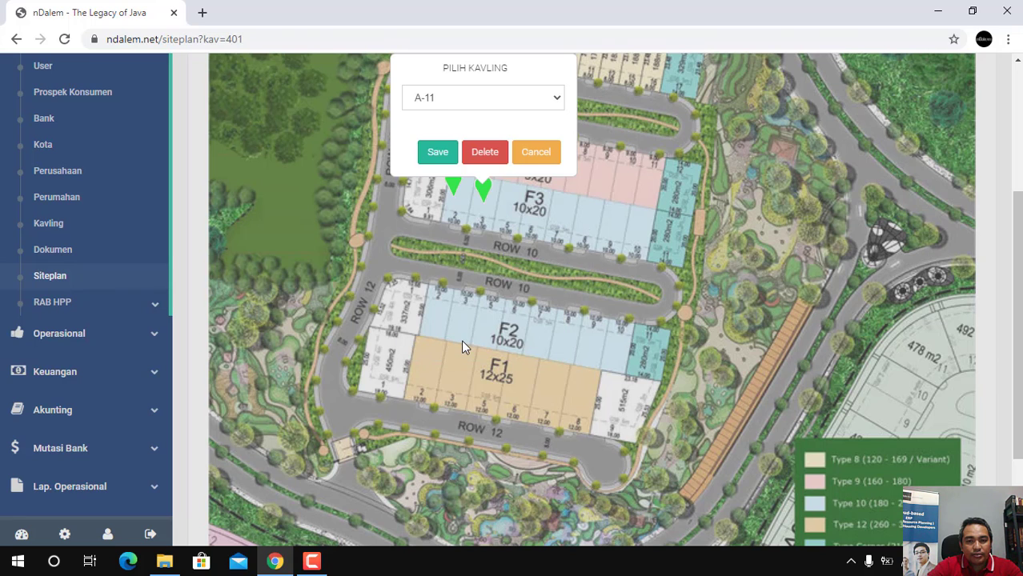
left_click(439, 154)
scroll(560, 280, "down", 2)
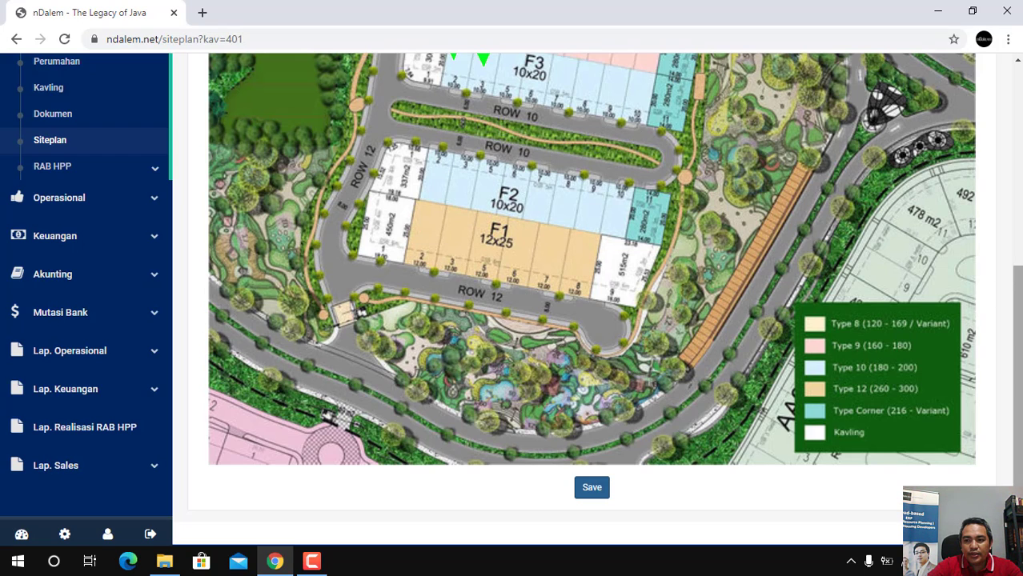
- Place a marker on lot 5 of block F3, assign it kavling A-12 and save it
scroll(580, 232, "up", 3)
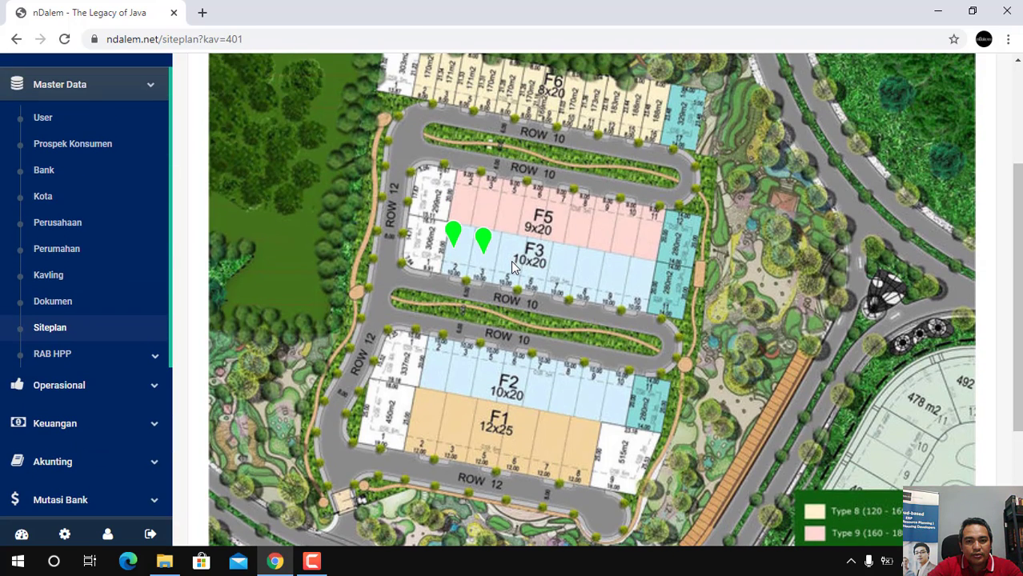
left_click(511, 260)
left_click(574, 155)
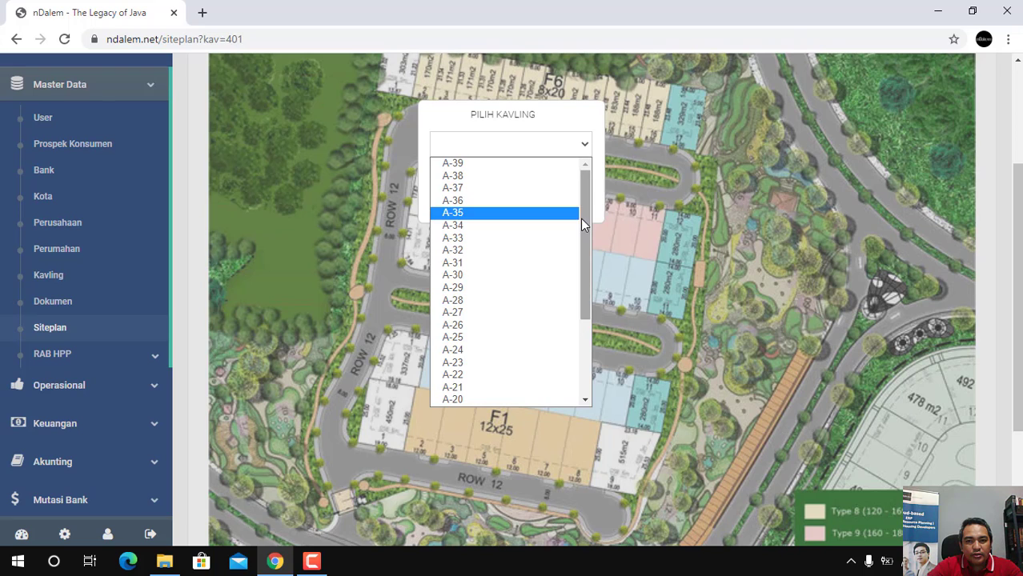
scroll(580, 219, "down", 3)
left_click(482, 376)
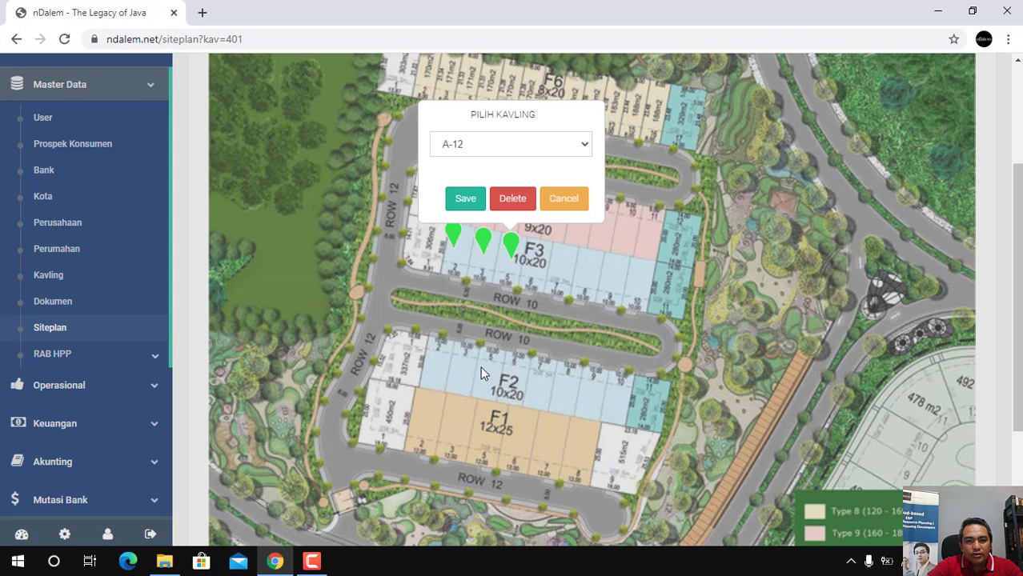
left_click(467, 200)
scroll(466, 200, "down", 2)
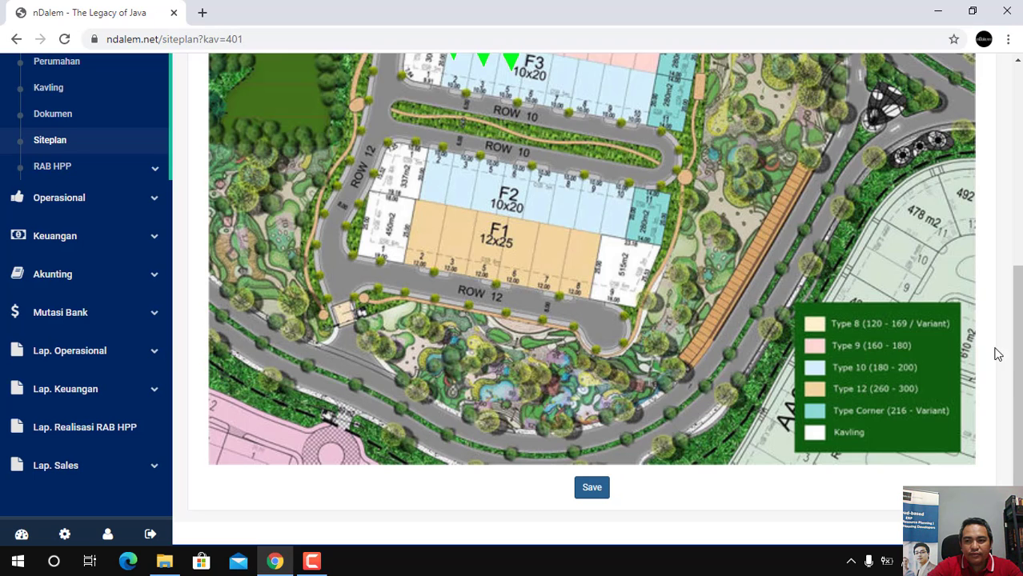
scroll(1018, 386, "up", 2)
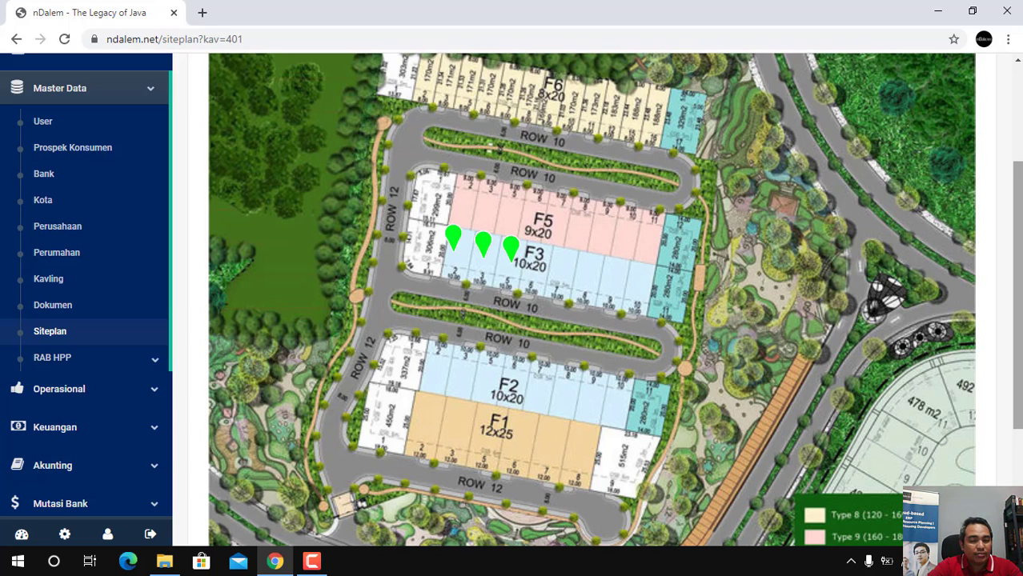
scroll(1020, 342, "down", 1)
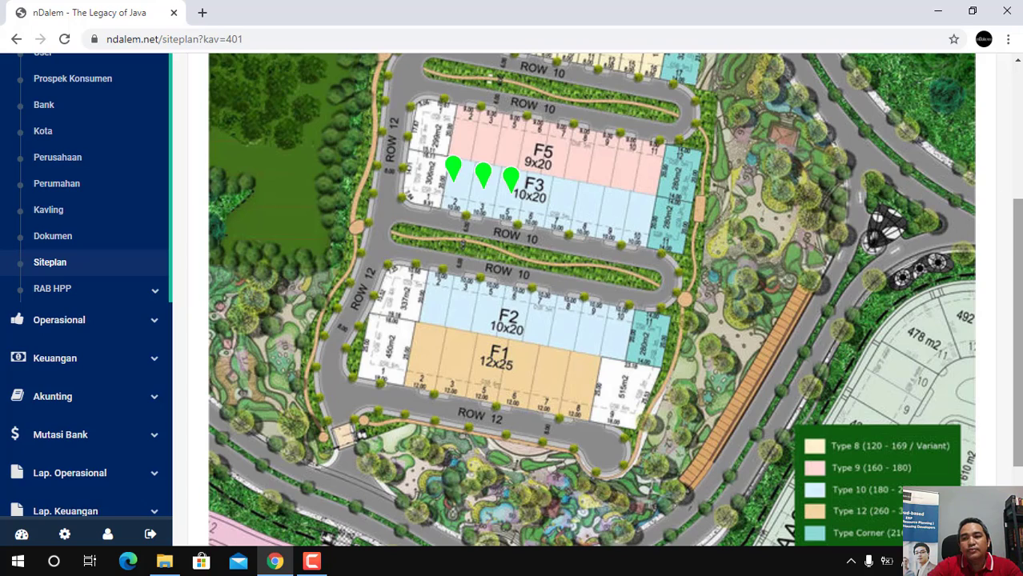
- Save the tagged Alandra Residence site plan and dismiss the confirmation
scroll(1020, 322, "up", 2)
scroll(1021, 322, "down", 4)
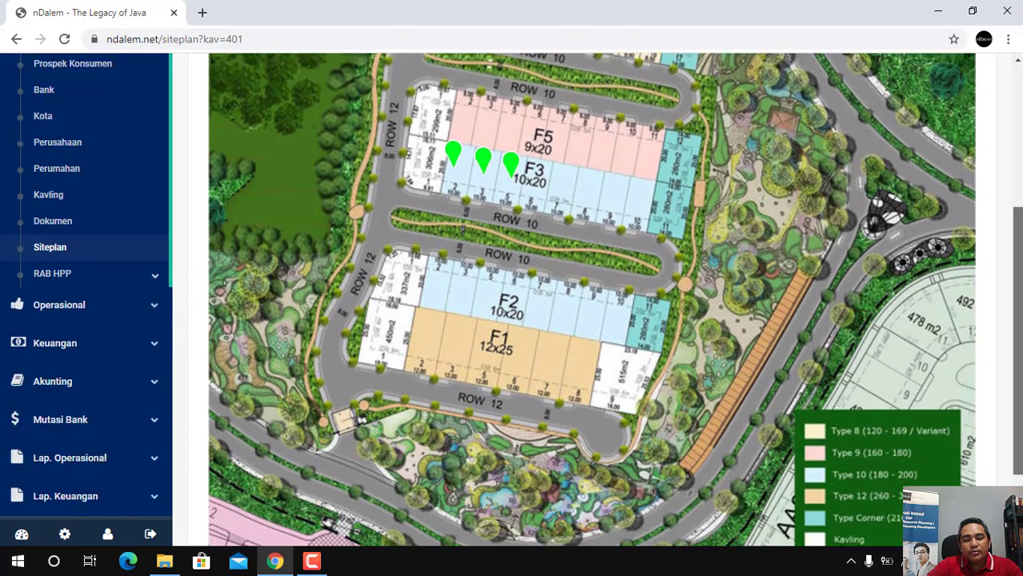
left_click_drag(1021, 376, 1020, 390)
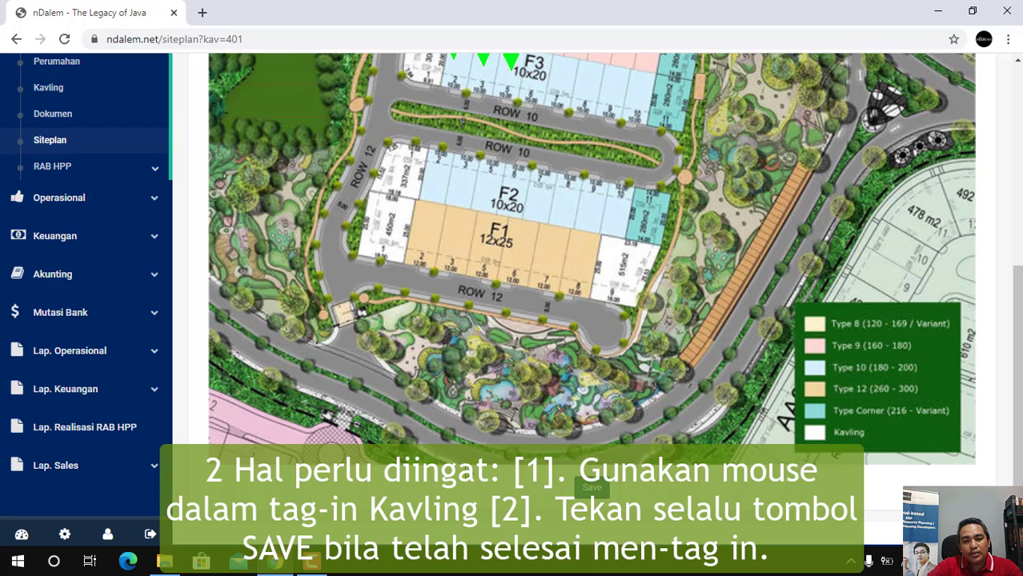
left_click_drag(1019, 405, 1019, 345)
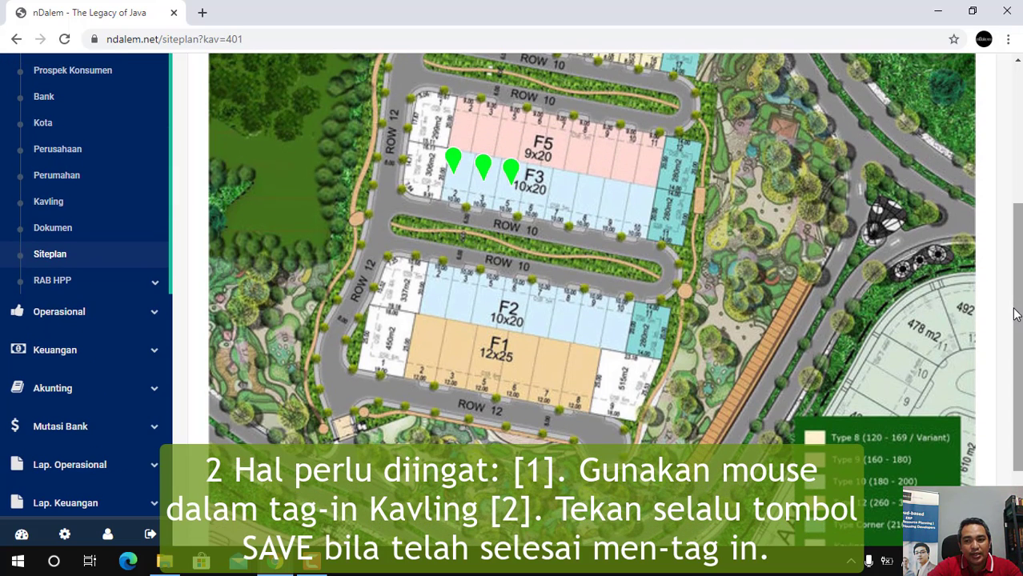
scroll(1012, 316, "down", 2)
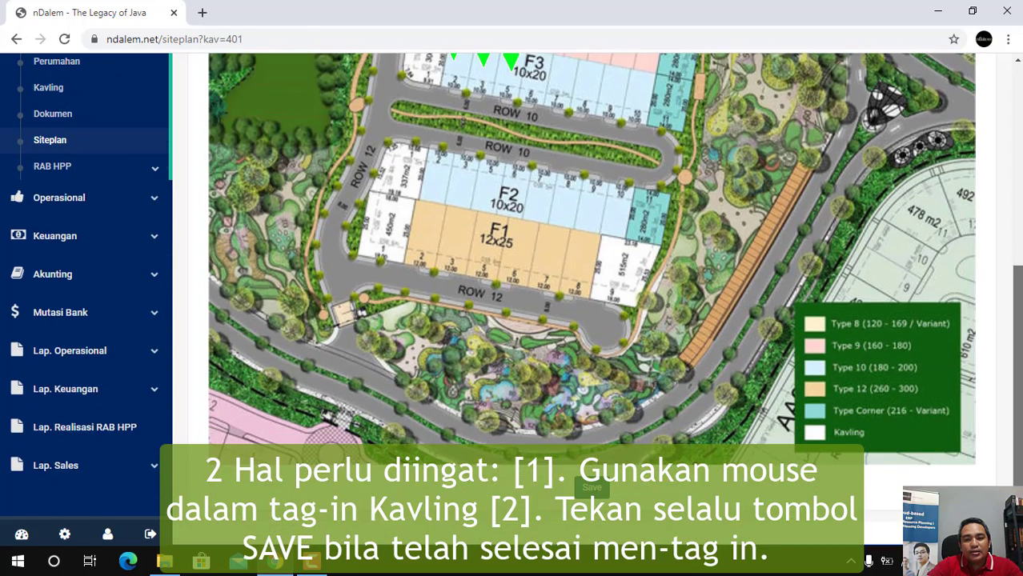
left_click(599, 490)
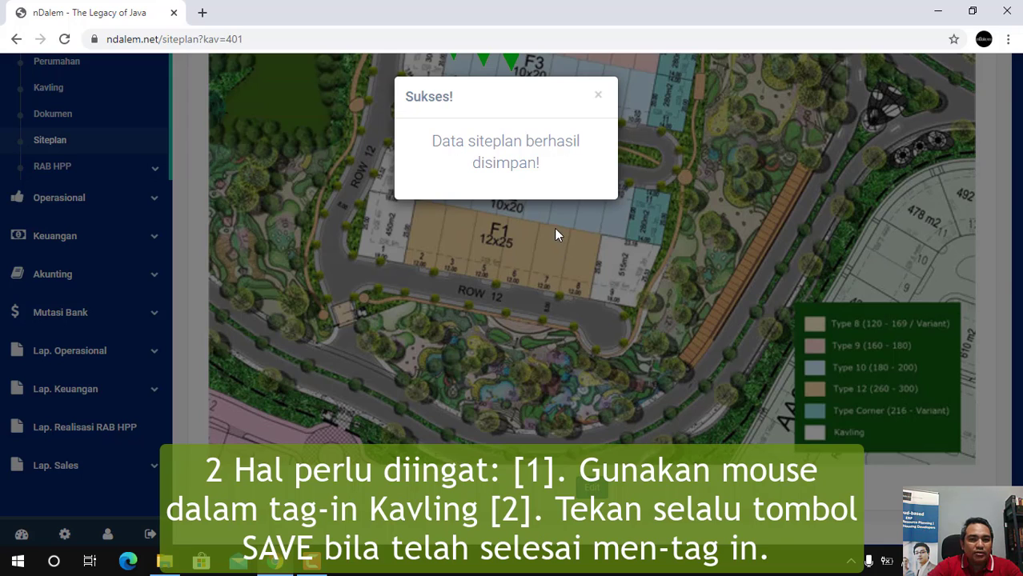
left_click(599, 96)
- Open the Setting RAB HPP page for the project cost budgets
left_click_drag(1020, 398, 1020, 252)
scroll(487, 337, "down", 2)
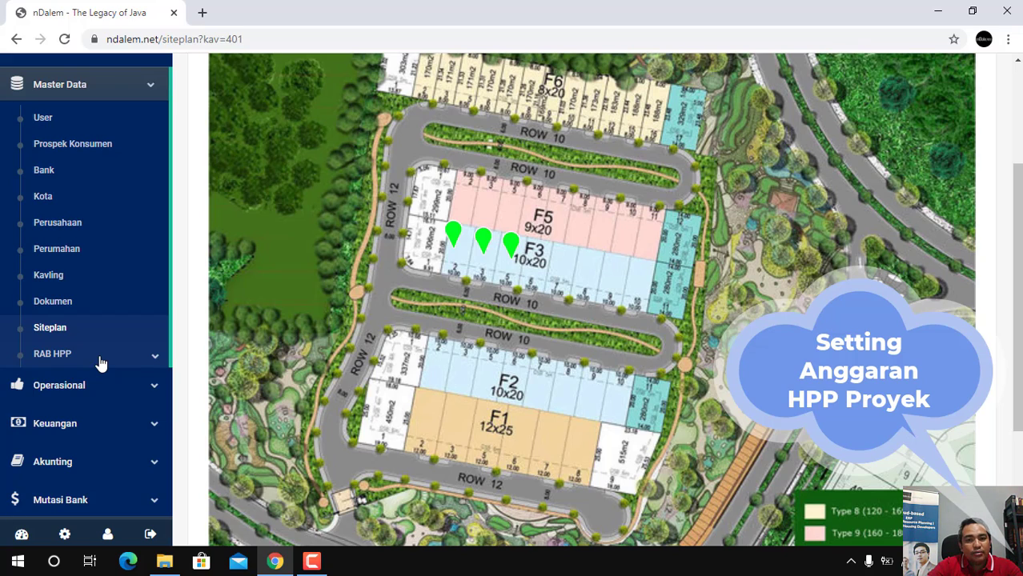
left_click(141, 364)
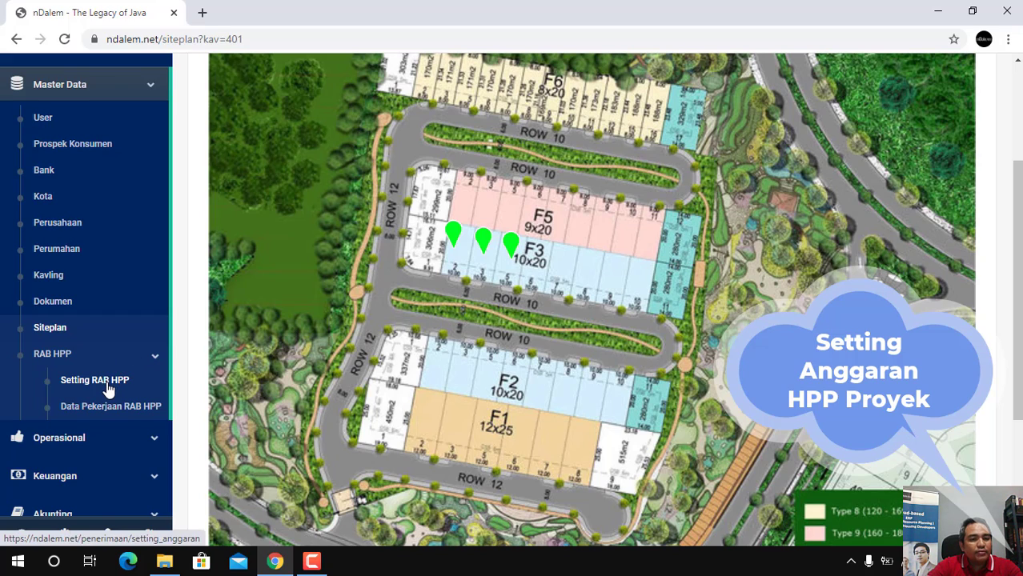
left_click(107, 386)
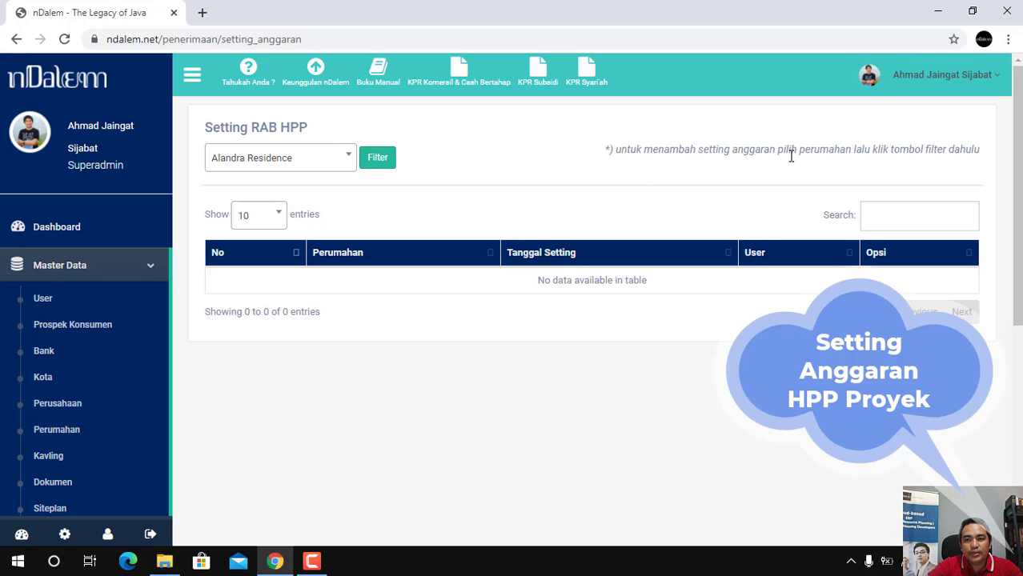
- Filter the RAB HPP settings by Alandra Residence and start adding a new budget setting
left_click(343, 165)
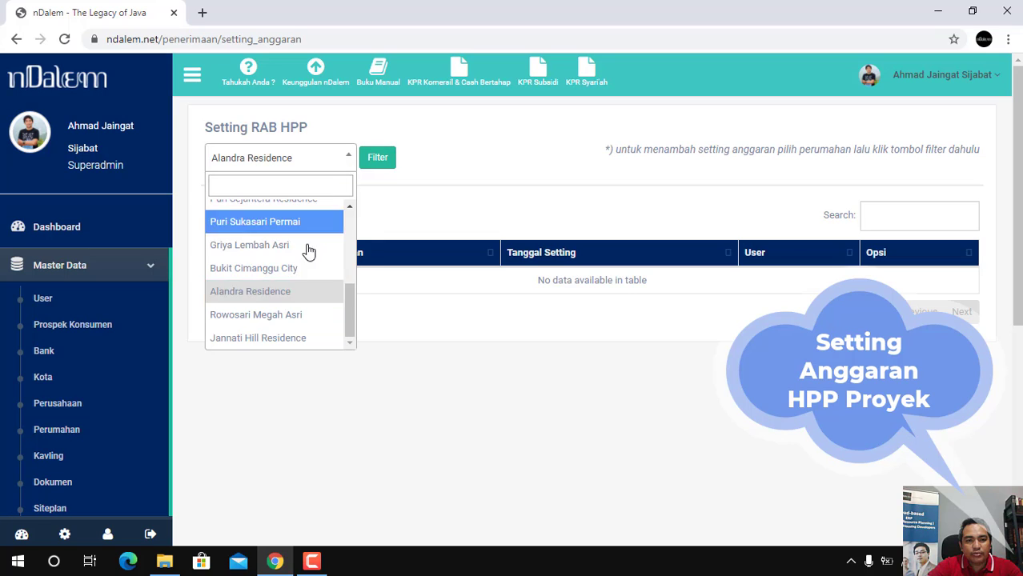
left_click(283, 293)
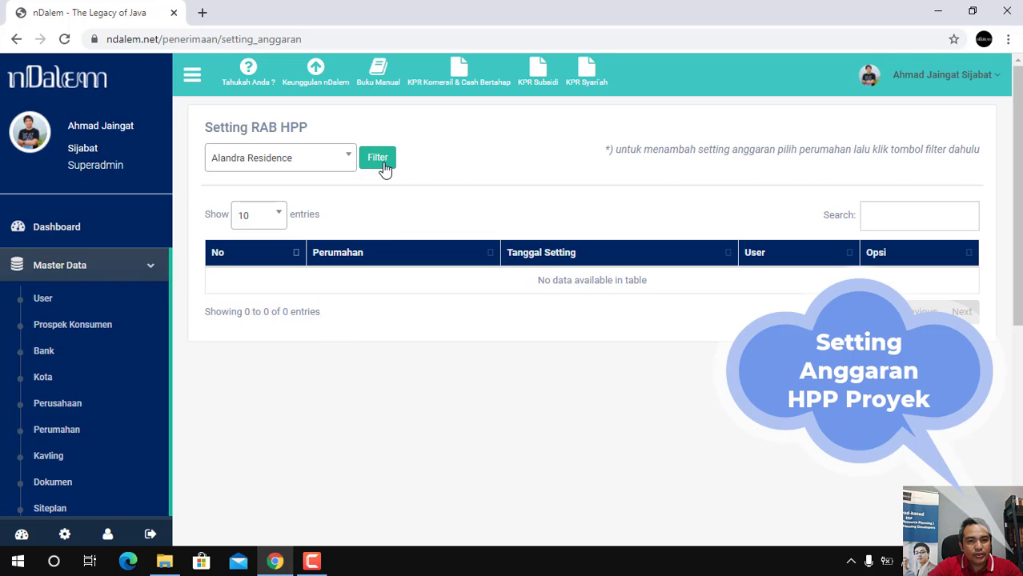
left_click(382, 165)
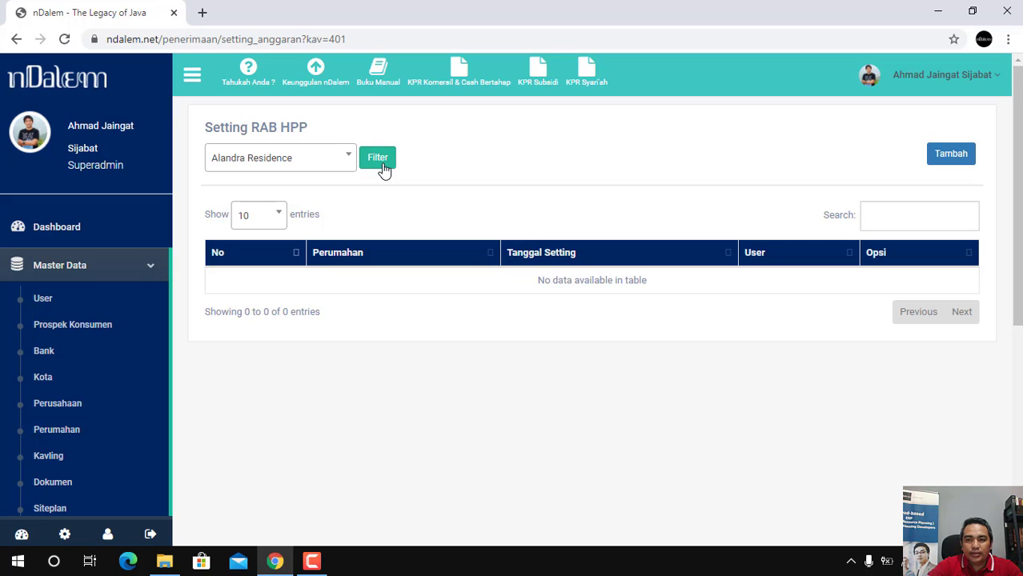
left_click(959, 160)
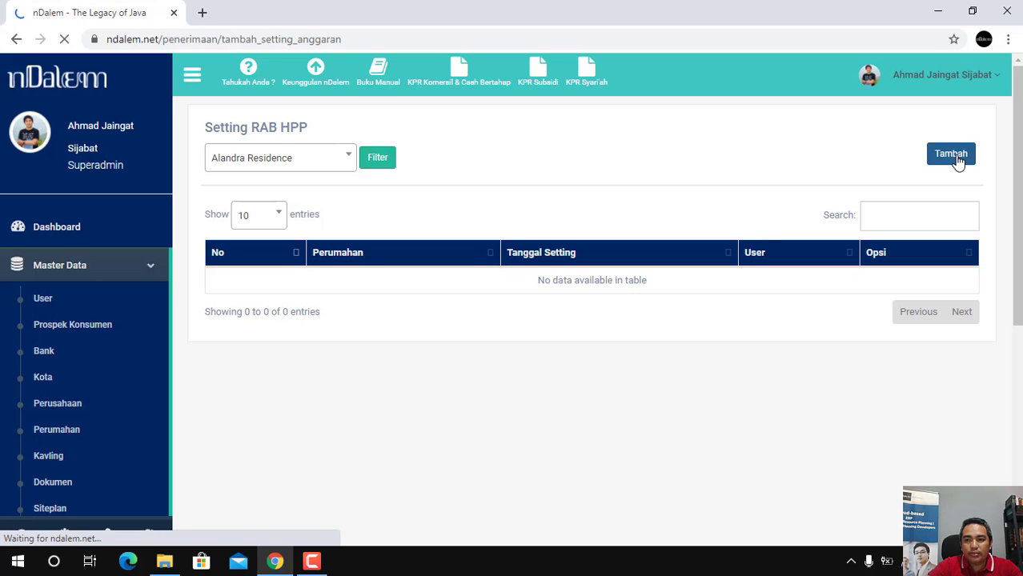
- Set the Tanah budget to 500,000,000 in the RAB HPP form
left_click_drag(1017, 270, 1020, 322)
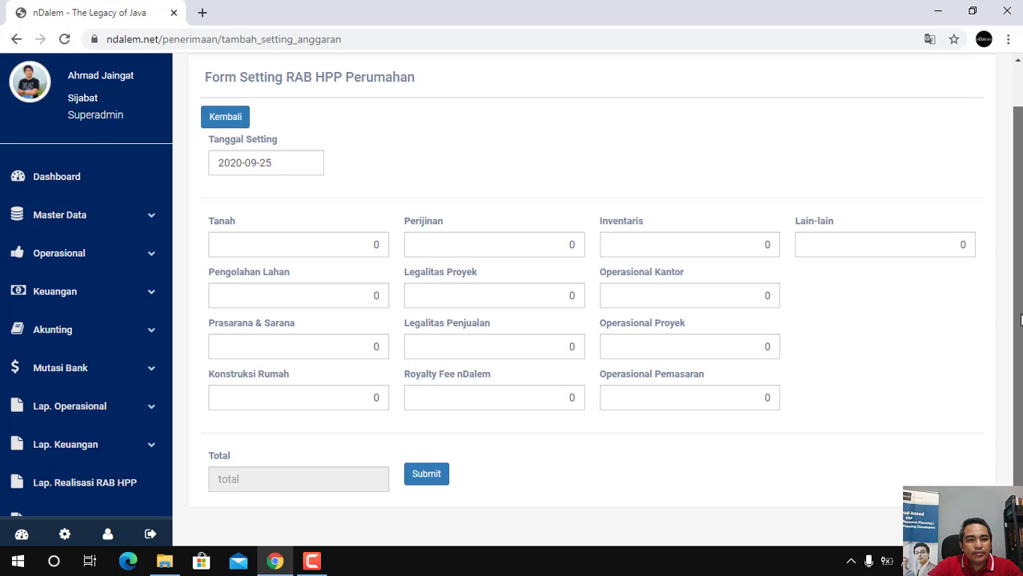
scroll(1009, 312, "up", 1)
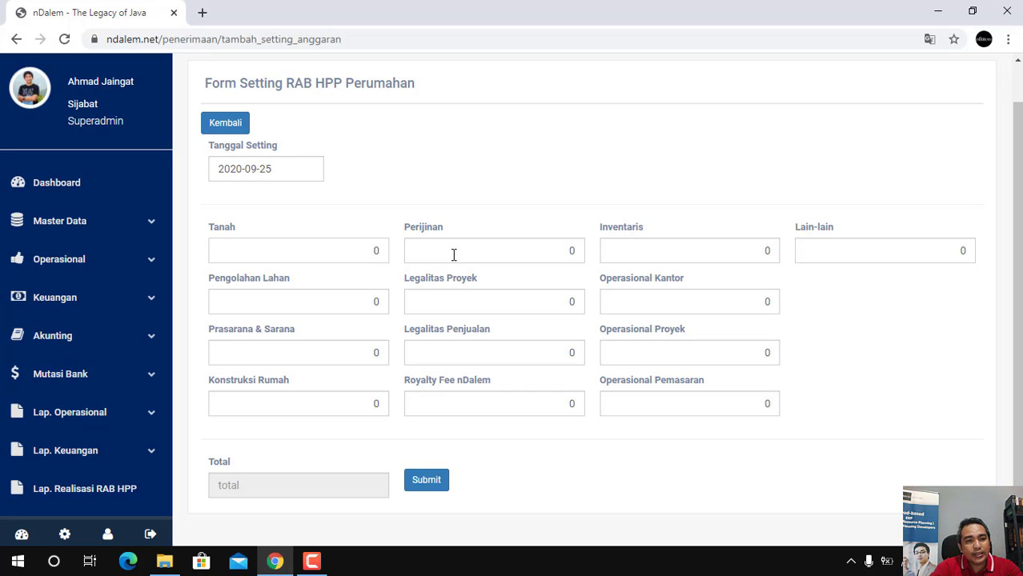
key("BackSpace")
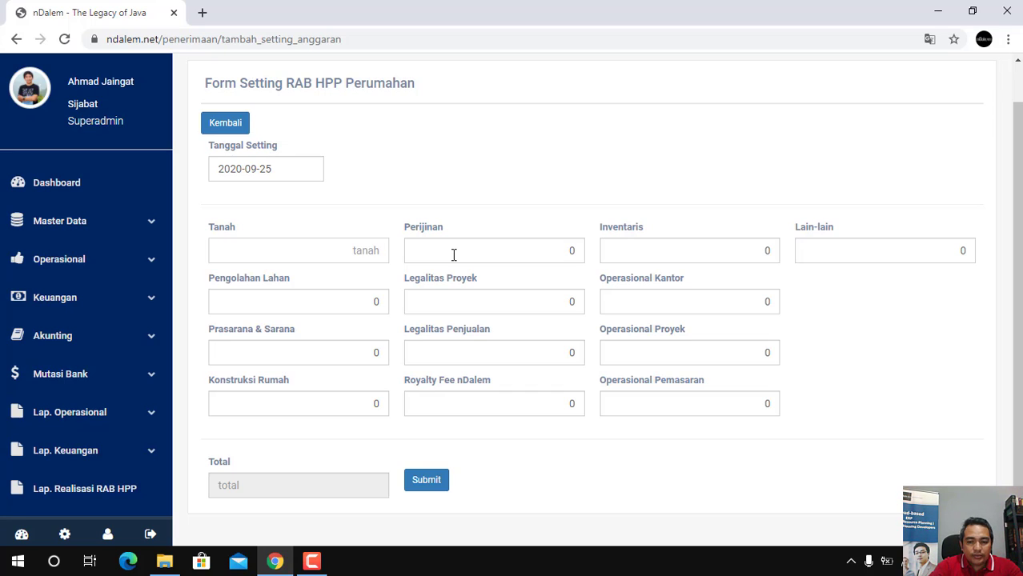
type("500")
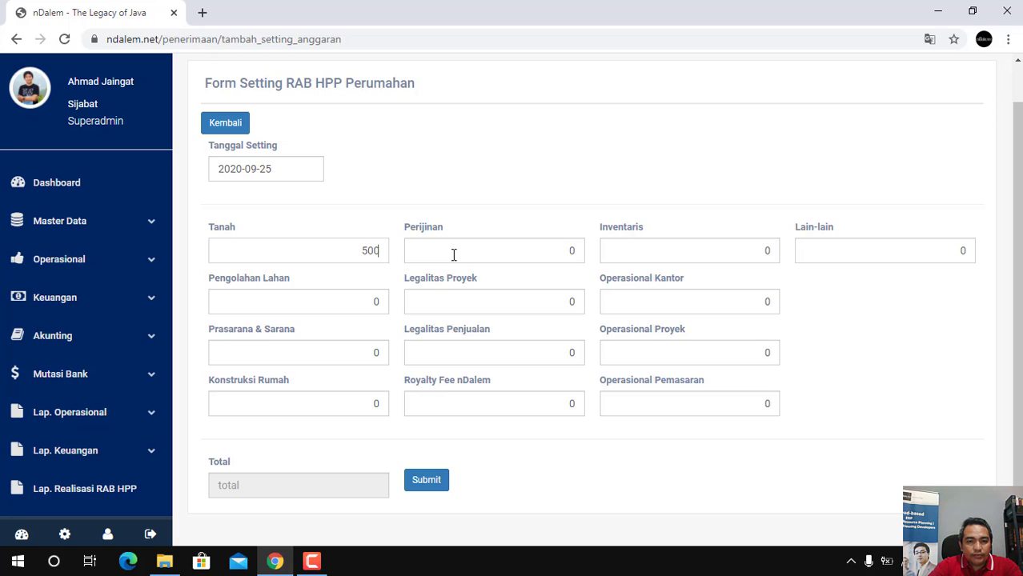
type(",000,000")
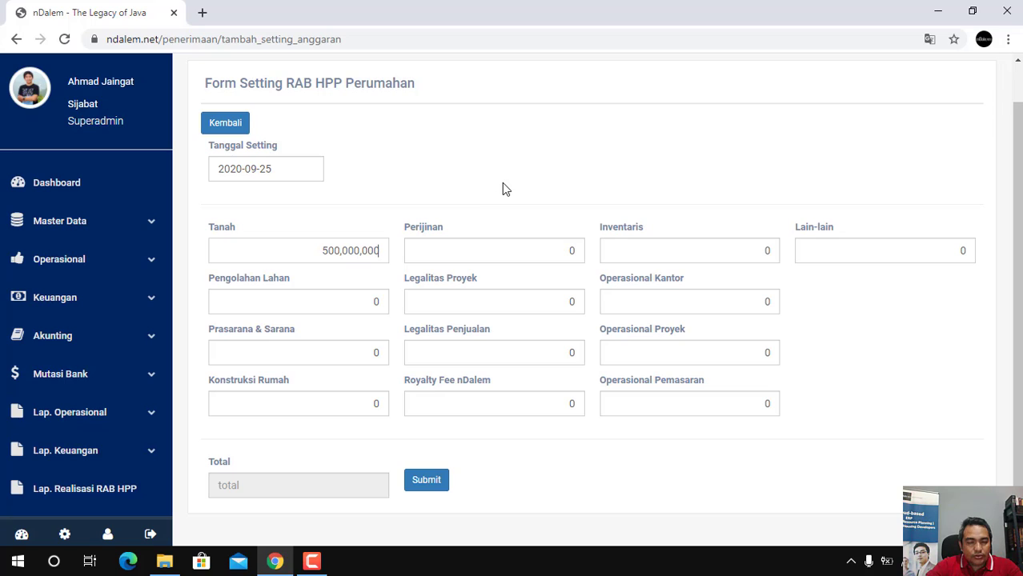
- Set the Pengolahan Lahan budget to 200,000,000
left_click(375, 301)
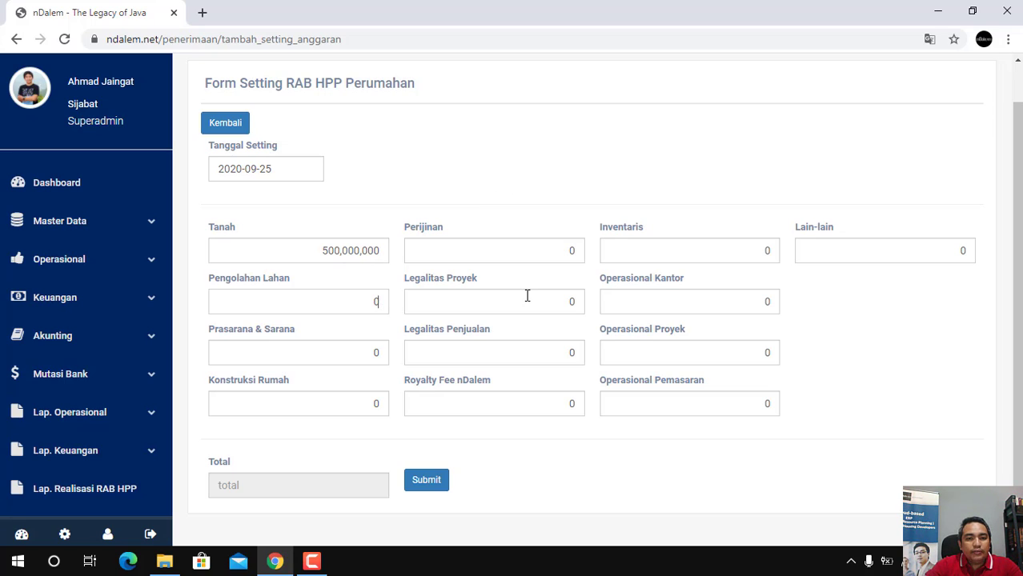
key("BackSpace")
type("2")
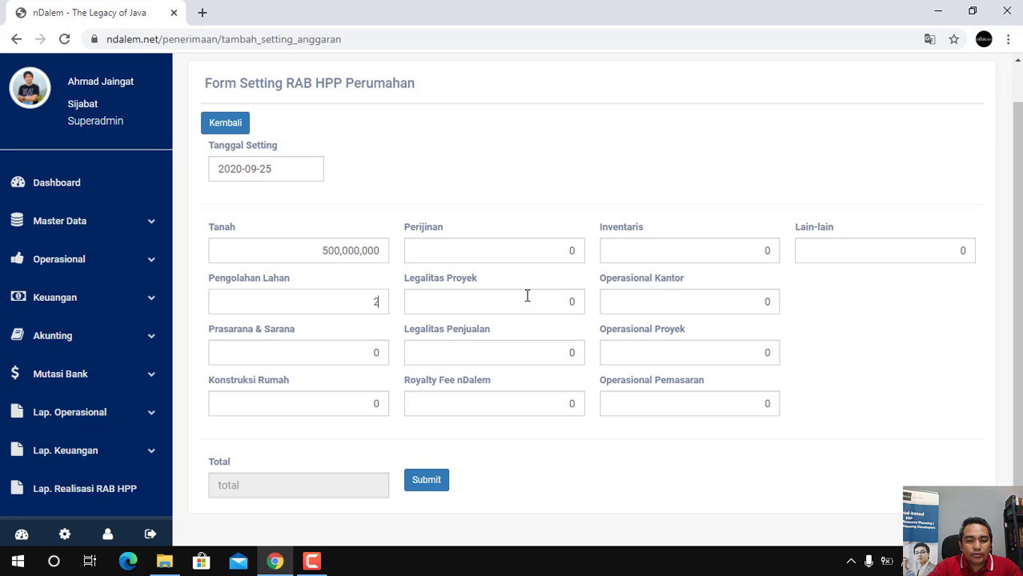
type("00")
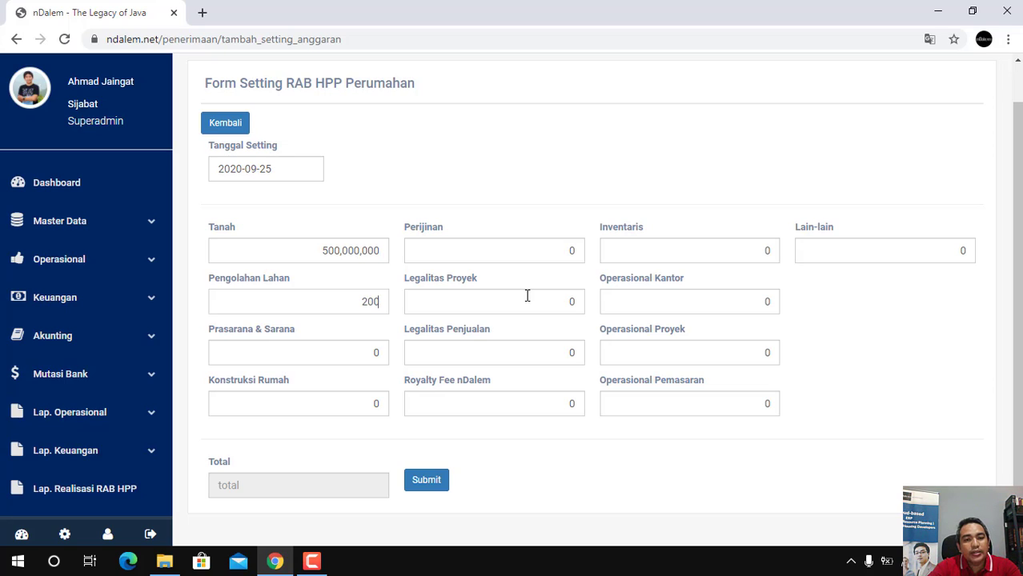
type(",000")
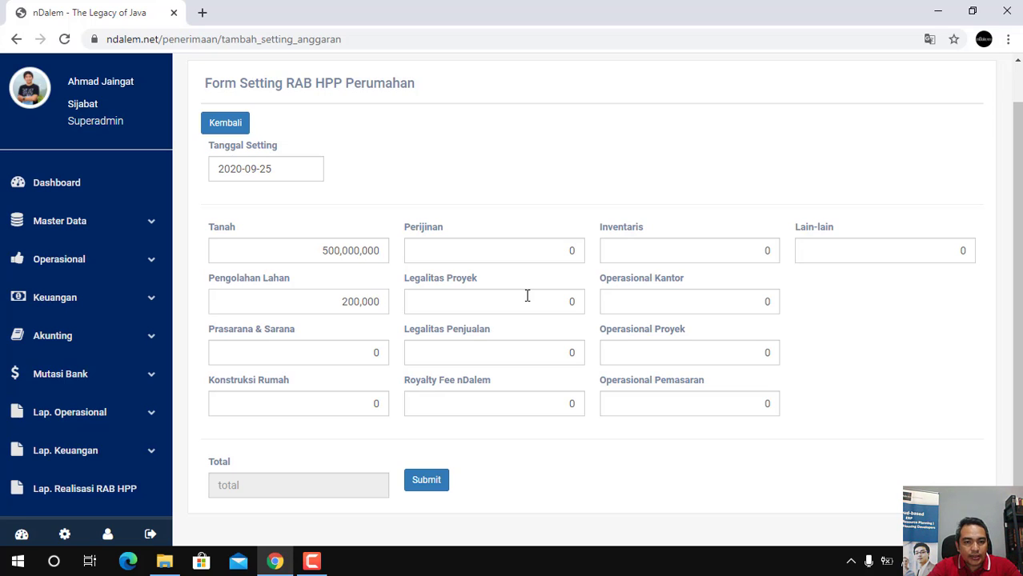
type(",000")
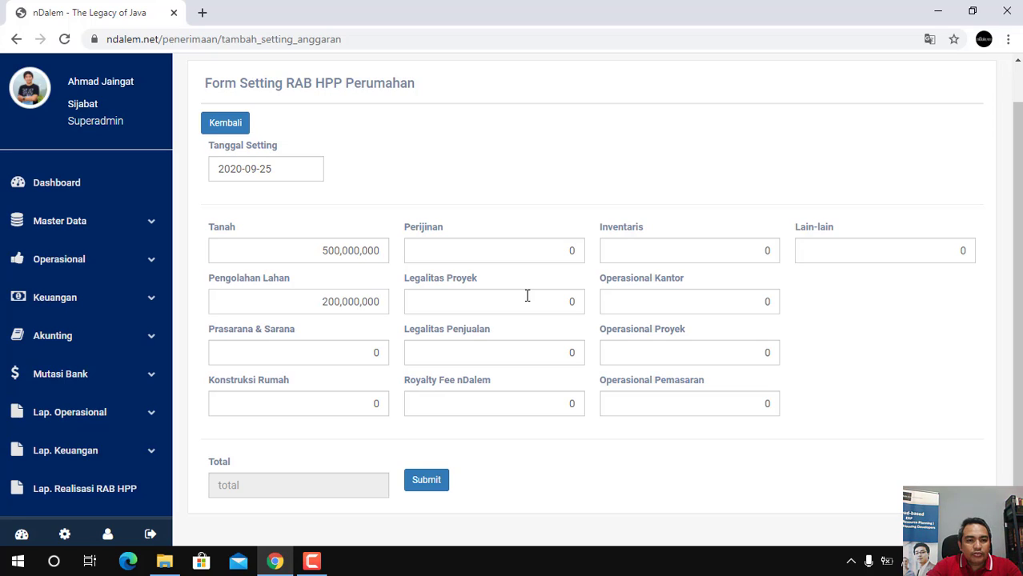
- Set the Prasarana & Sarana budget to 200,000,000 and Konstruksi Rumah to 1,000,000,000
left_click(380, 353)
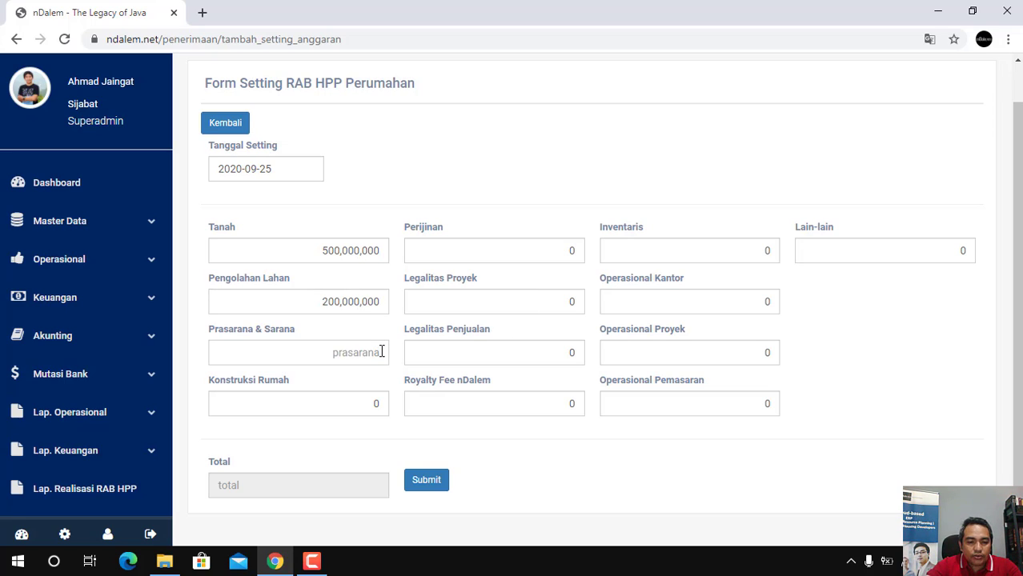
type("200,000,000")
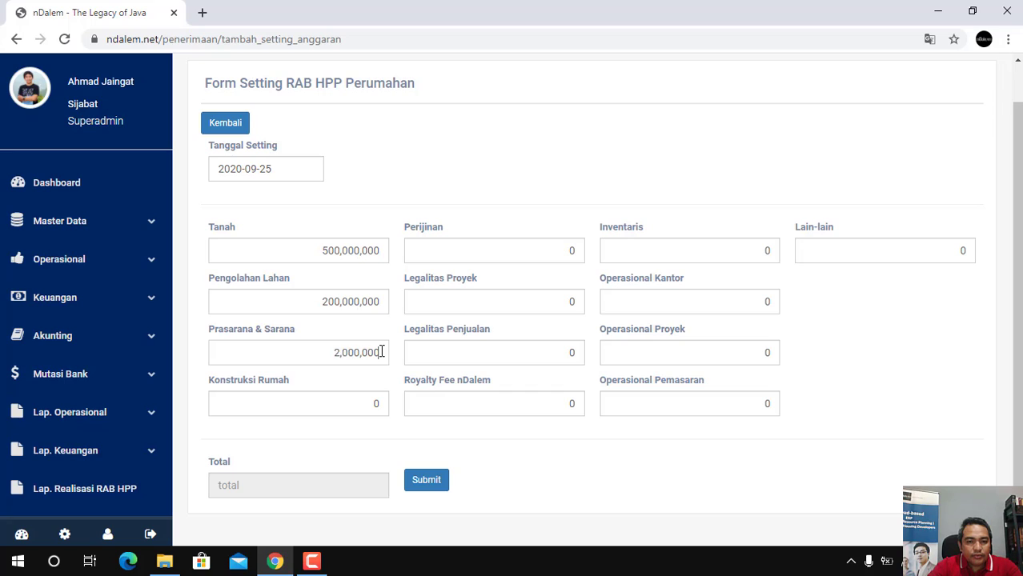
left_click(381, 404)
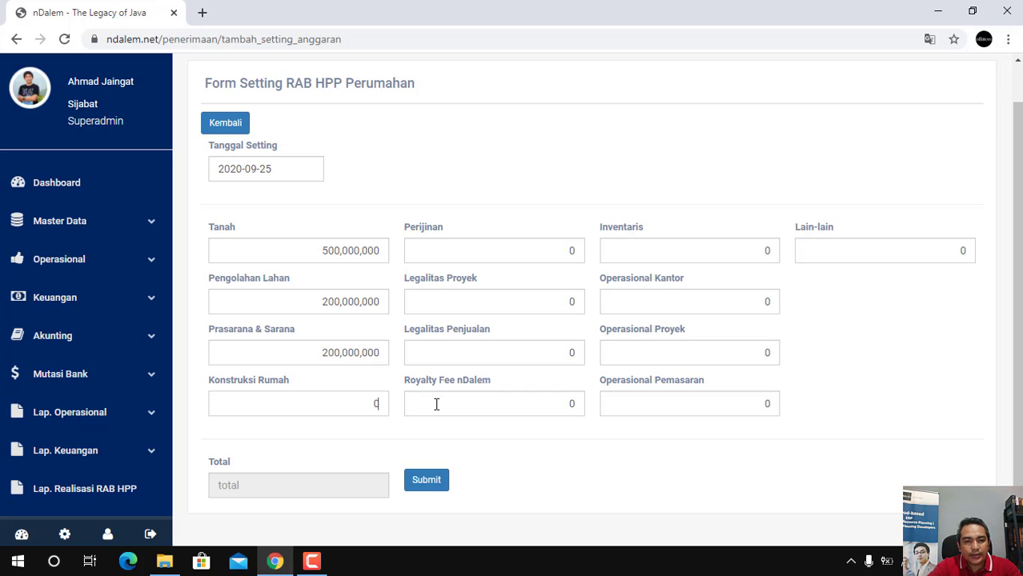
key("BackSpace")
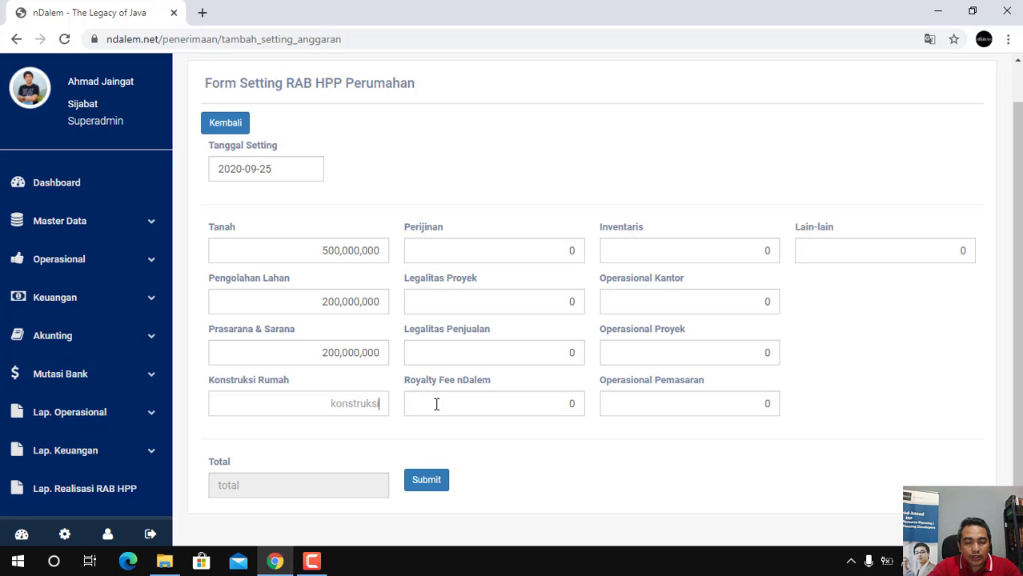
type("1,000,000,00")
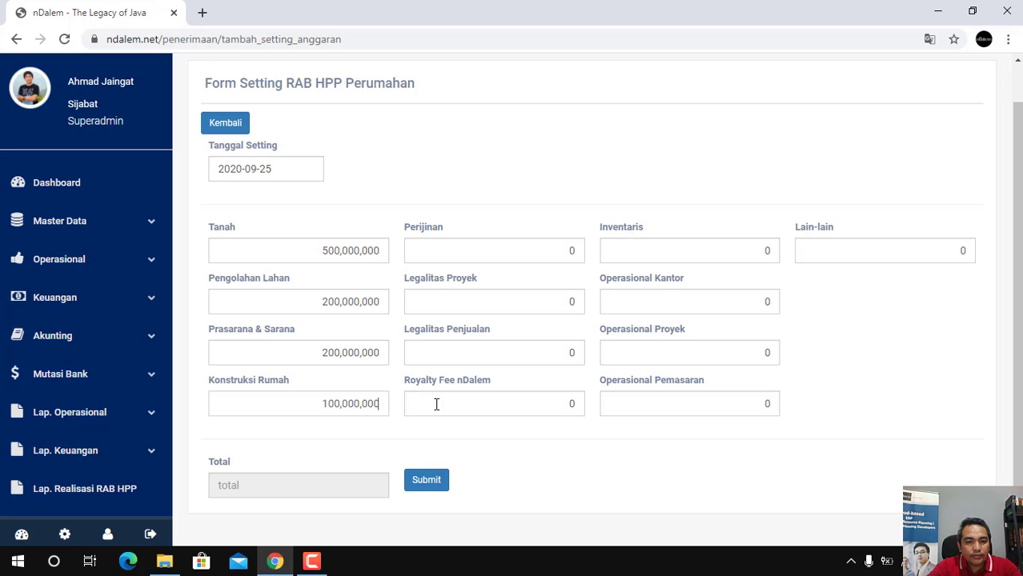
type("0")
- Set the Perijinan and Legalitas Proyek budgets to 150,000,000 each
left_click(582, 251)
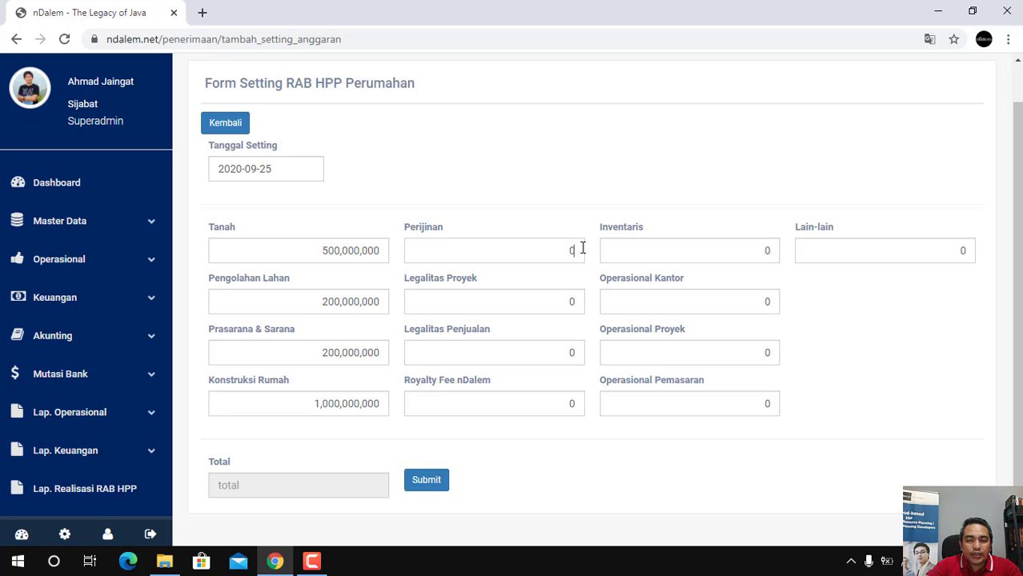
key("BackSpace")
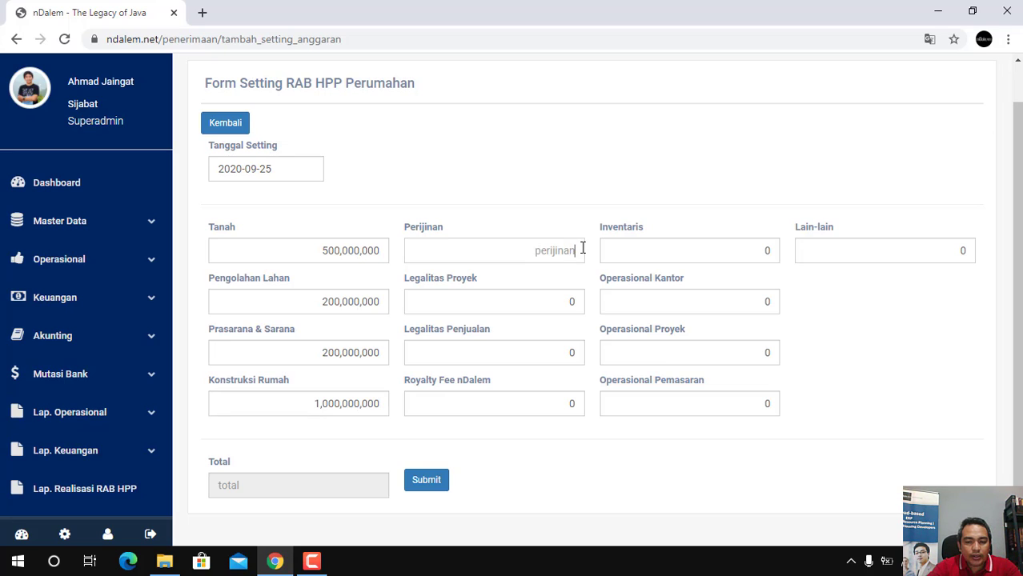
type("150,000,")
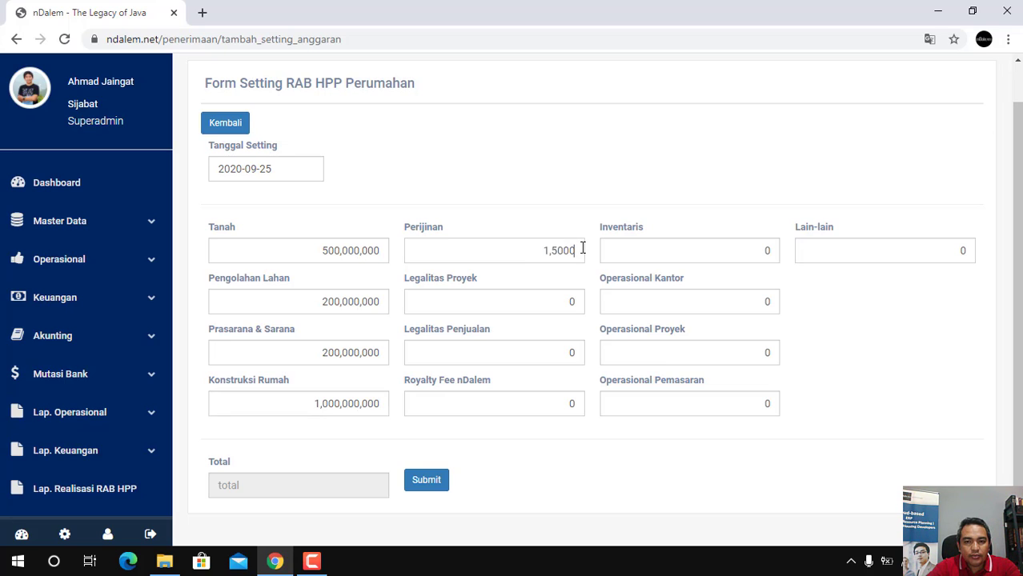
type("000")
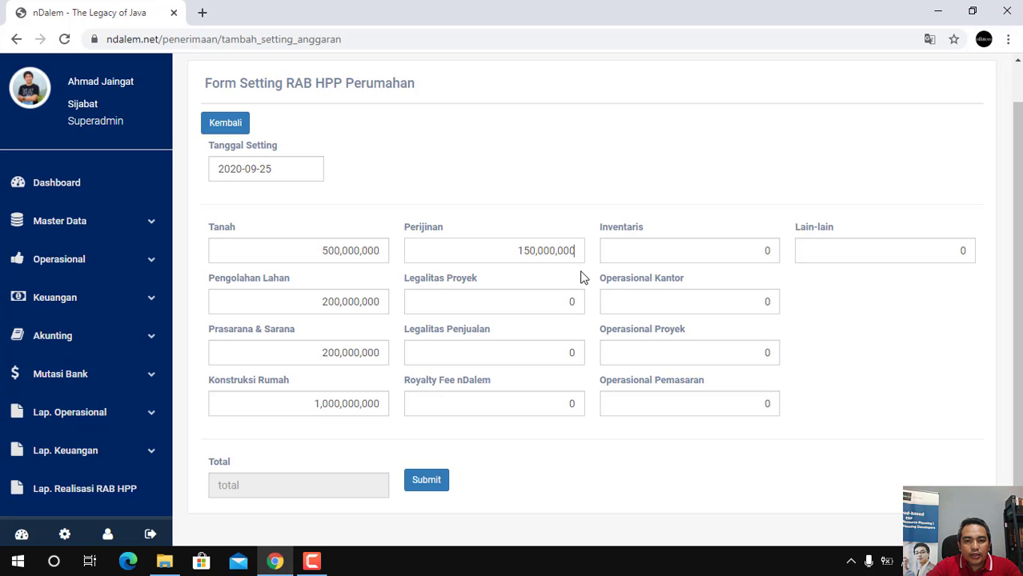
left_click(578, 301)
key("BackSpace")
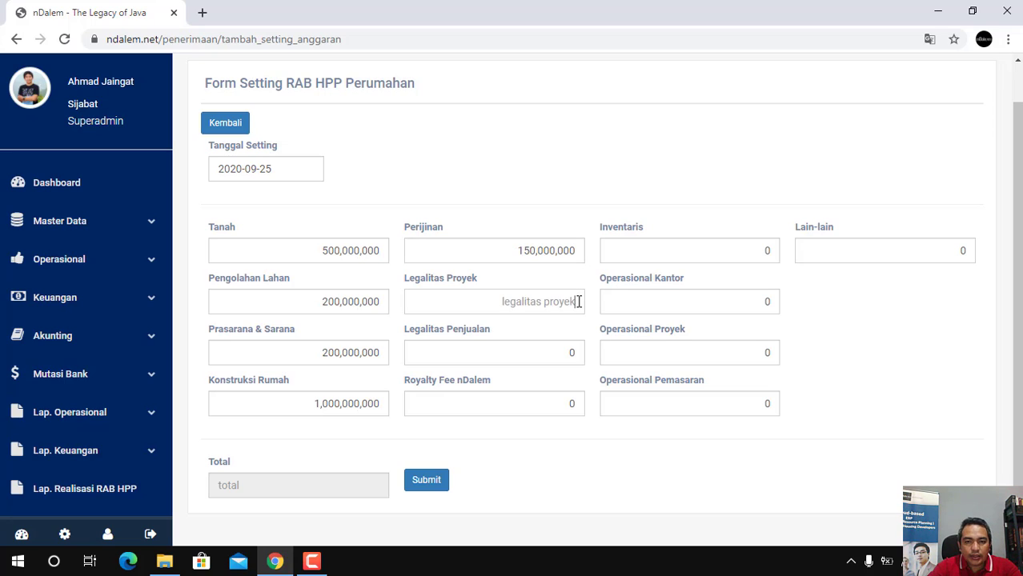
type("150,000,0")
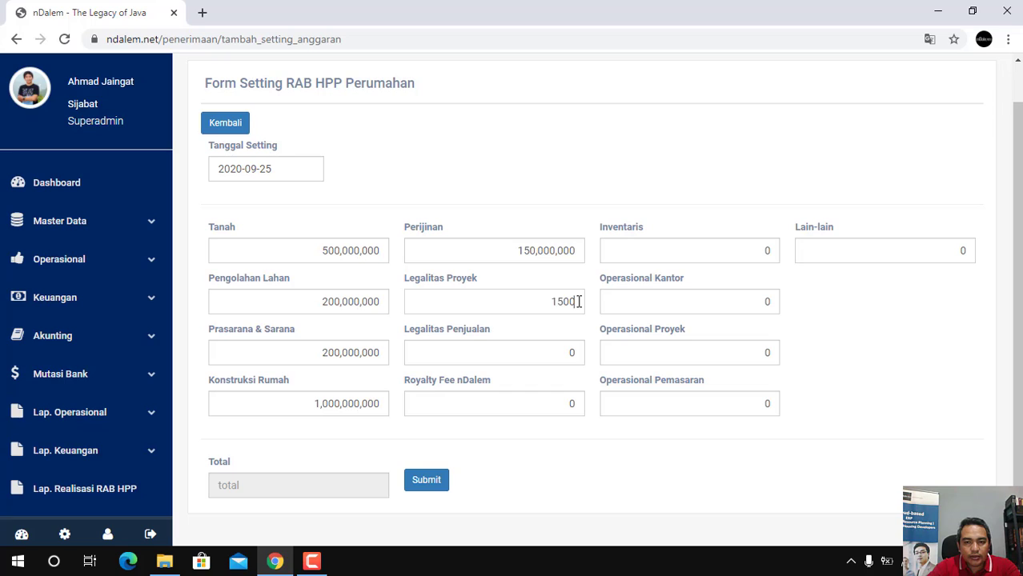
type("00")
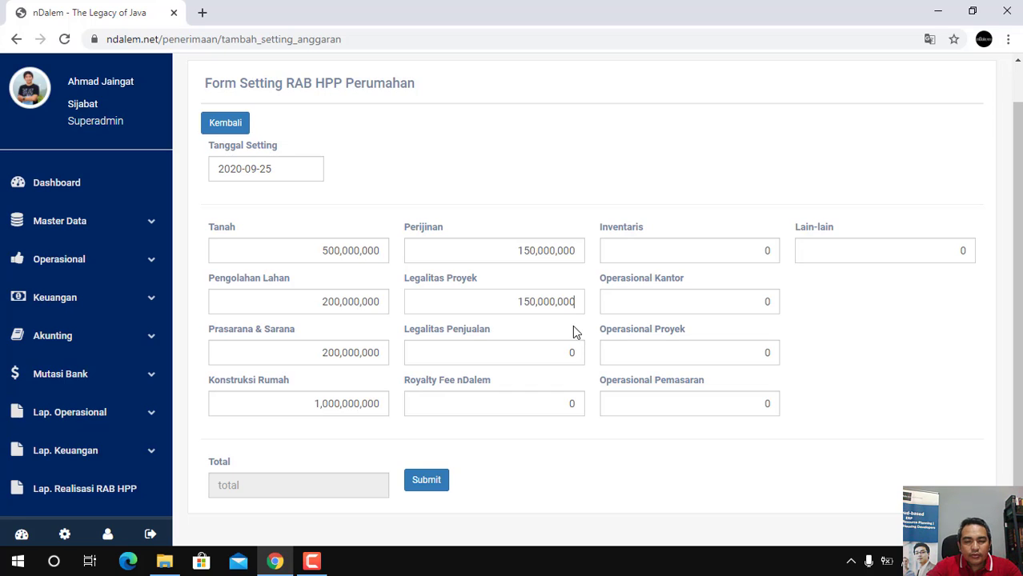
- Set the Legalitas Penjualan budget to 100,000,000 and the Inventaris budget to 50,000,000
left_click(575, 353)
key("BackSpace")
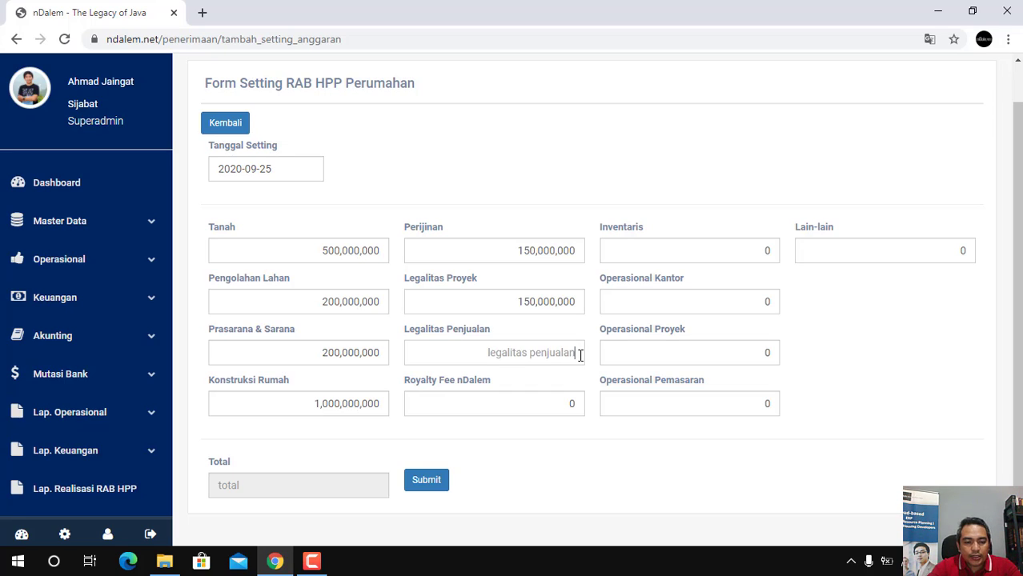
type("100,000,00")
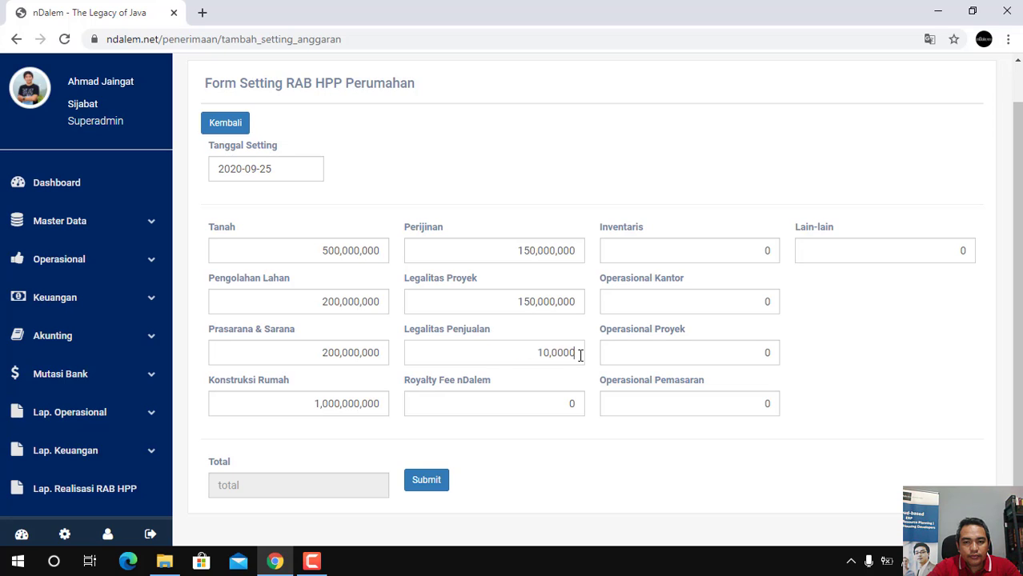
type("0")
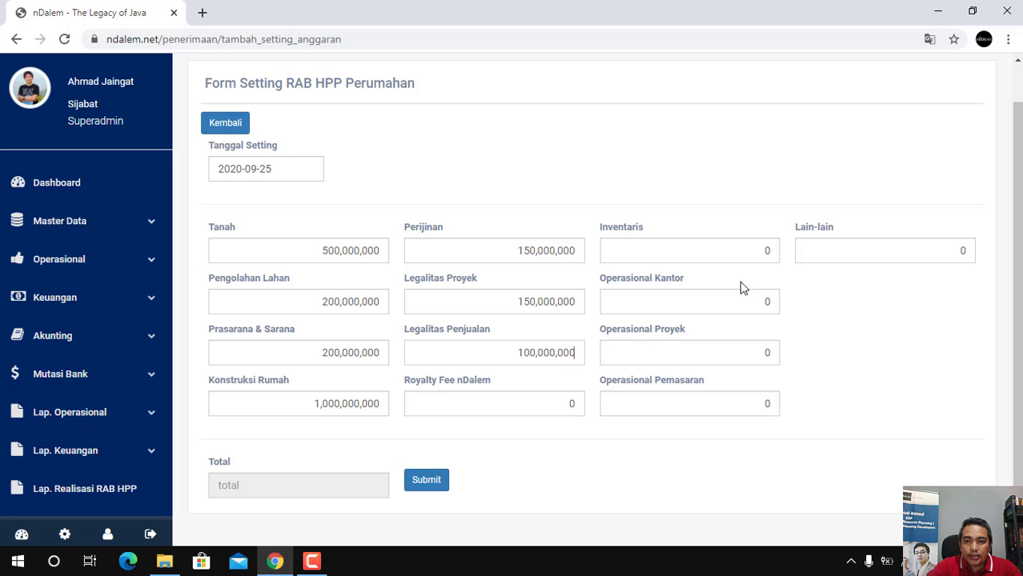
left_click(780, 252)
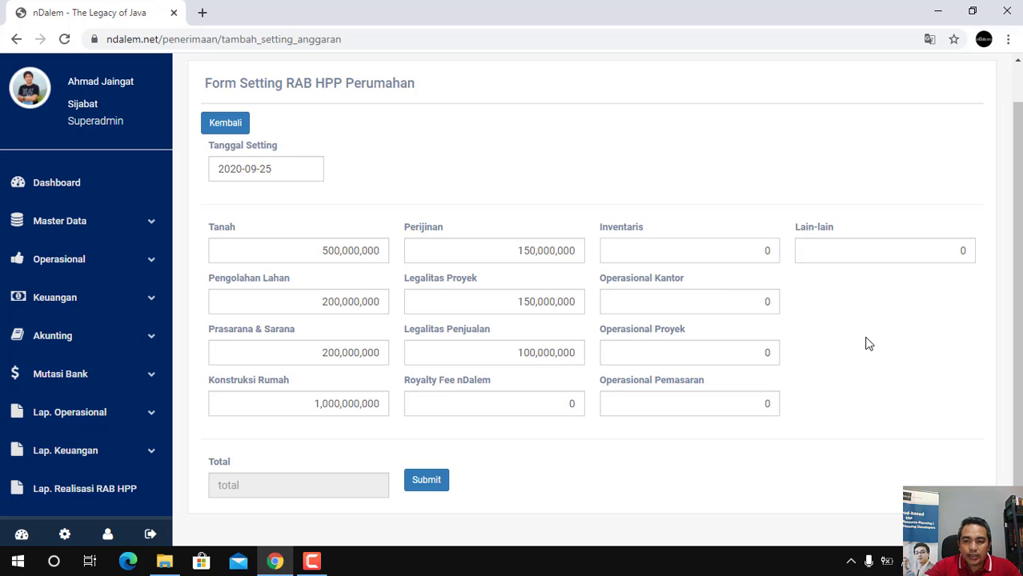
key("BackSpace")
type("50,00")
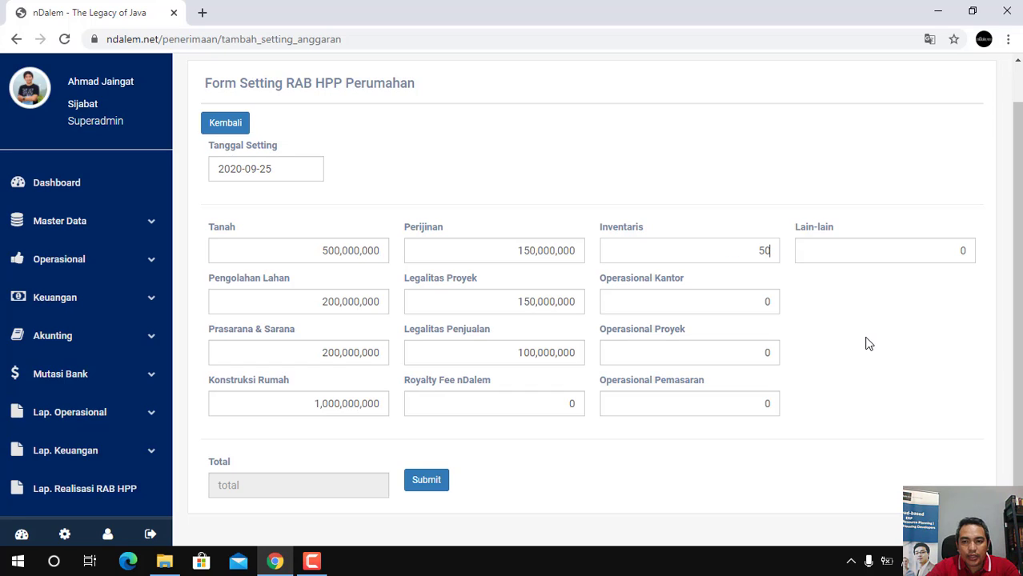
type("0,000")
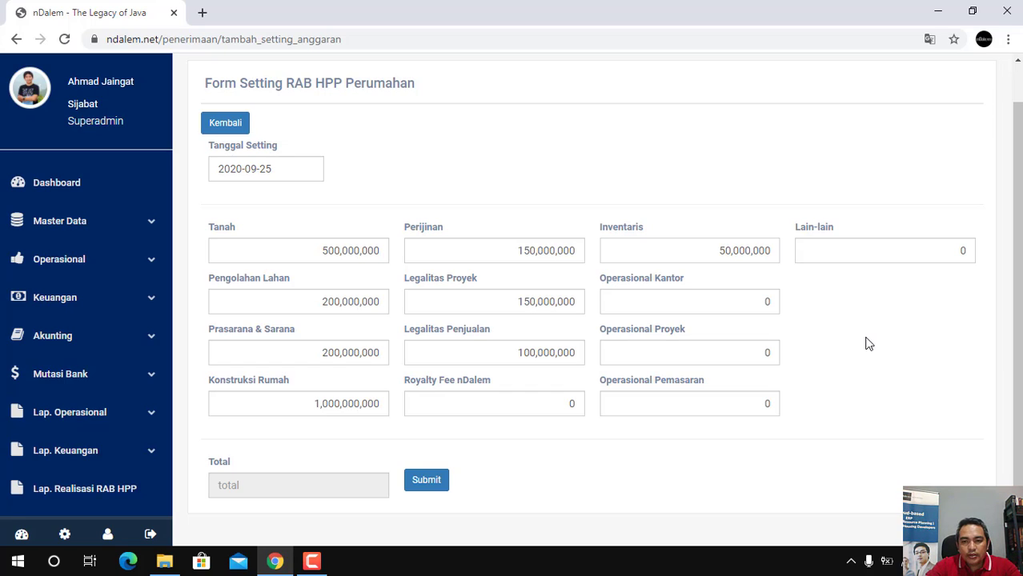
- Set the Operasional Kantor and Operasional Proyek budgets to 50,000,000 each
left_click(772, 302)
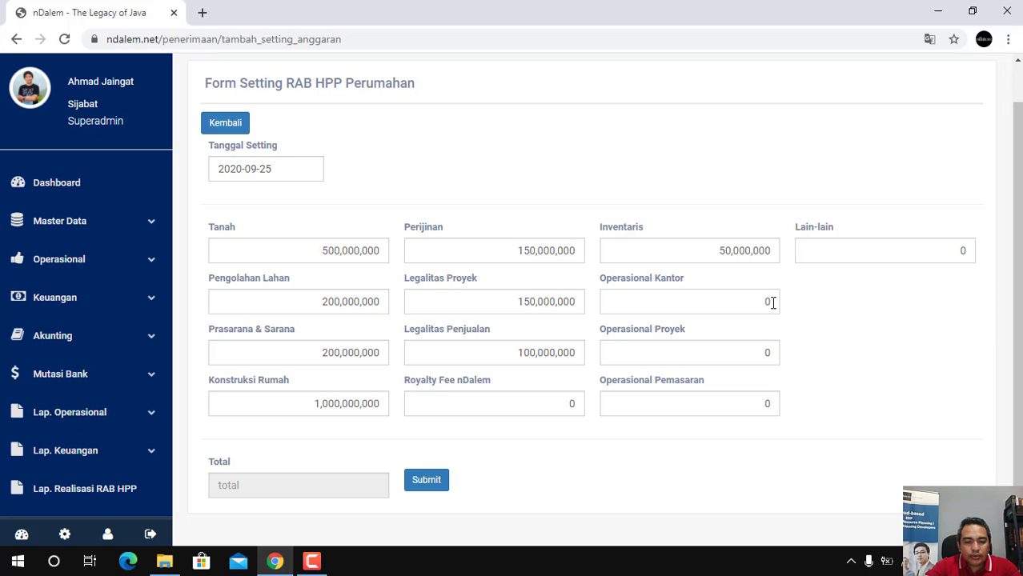
key("BackSpace")
type("10")
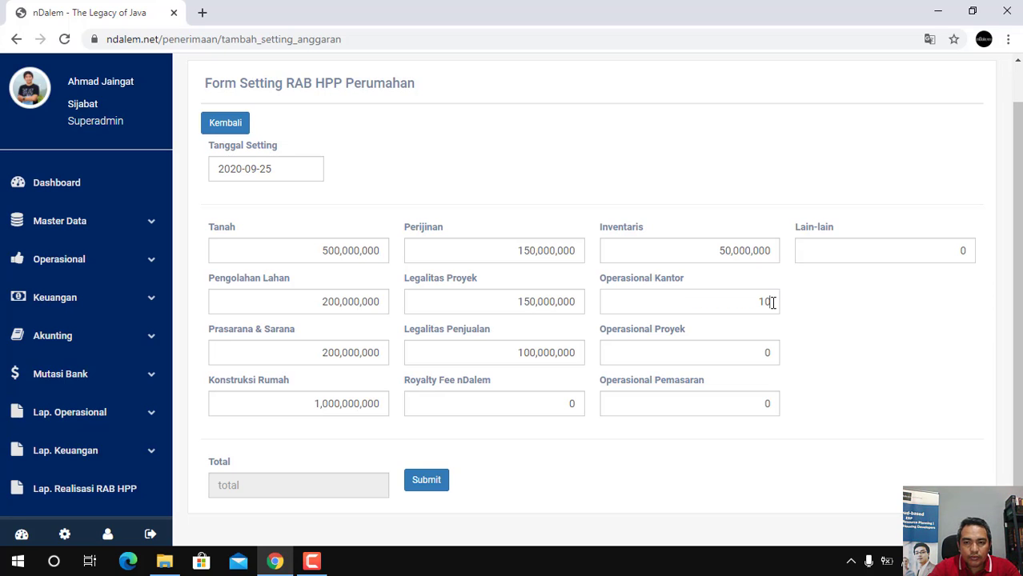
key("BackSpace")
key("BackSpace")
type("50,000,000")
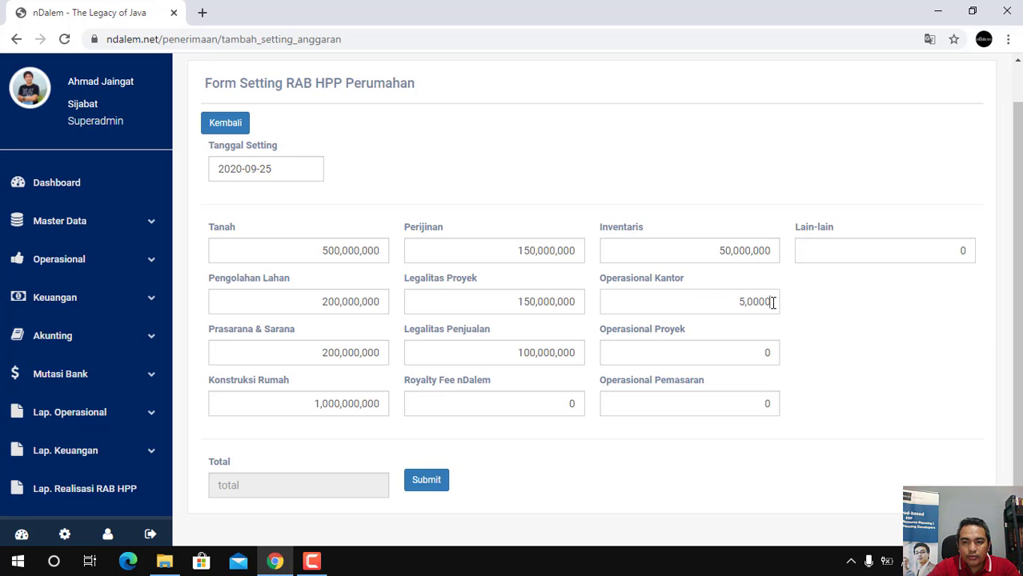
left_click(769, 352)
key("BackSpace")
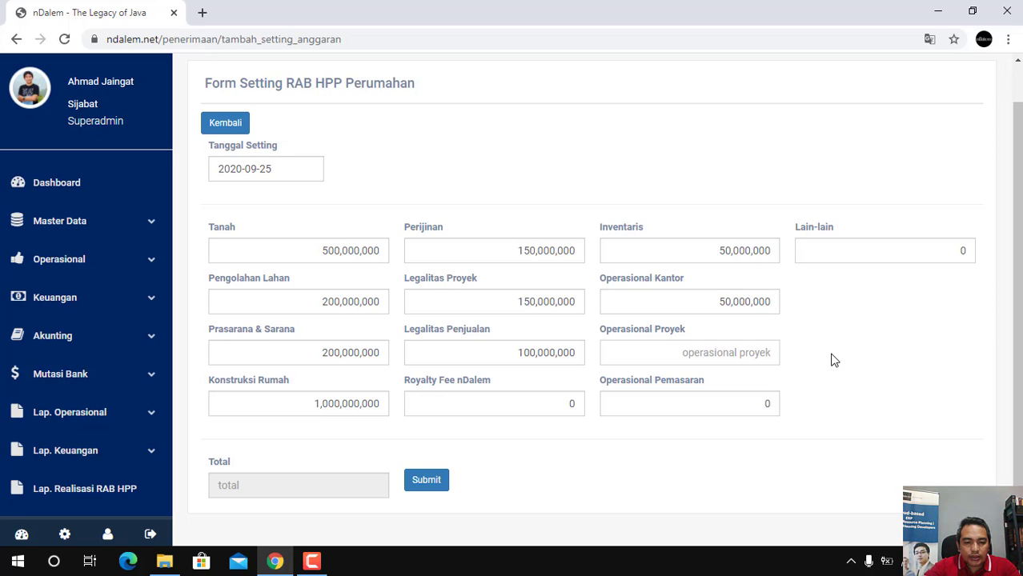
type("50,000,000")
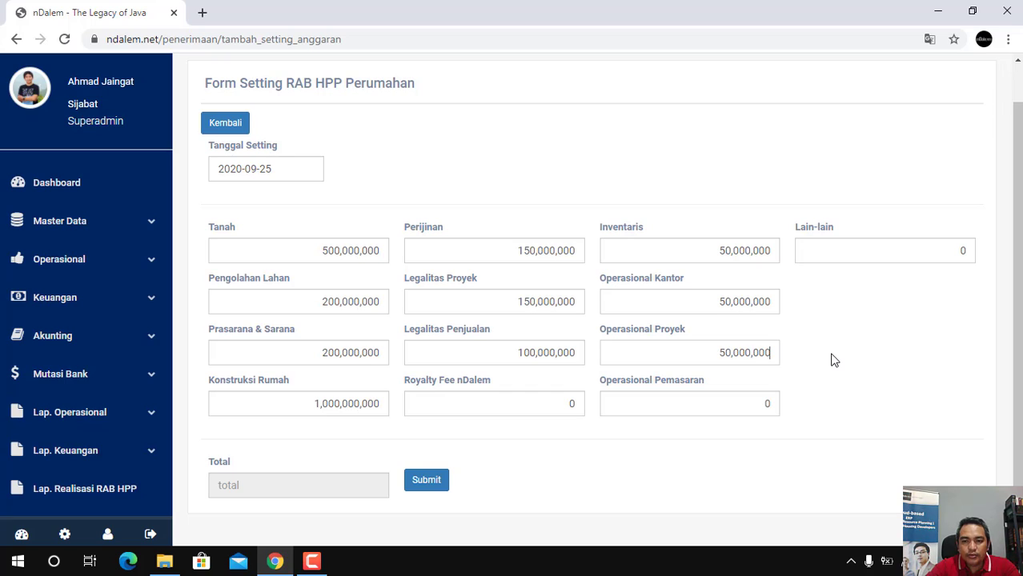
- Set the Operasional Pemasaran budget to 150,000,000 in the RAB HPP form
left_click(773, 402)
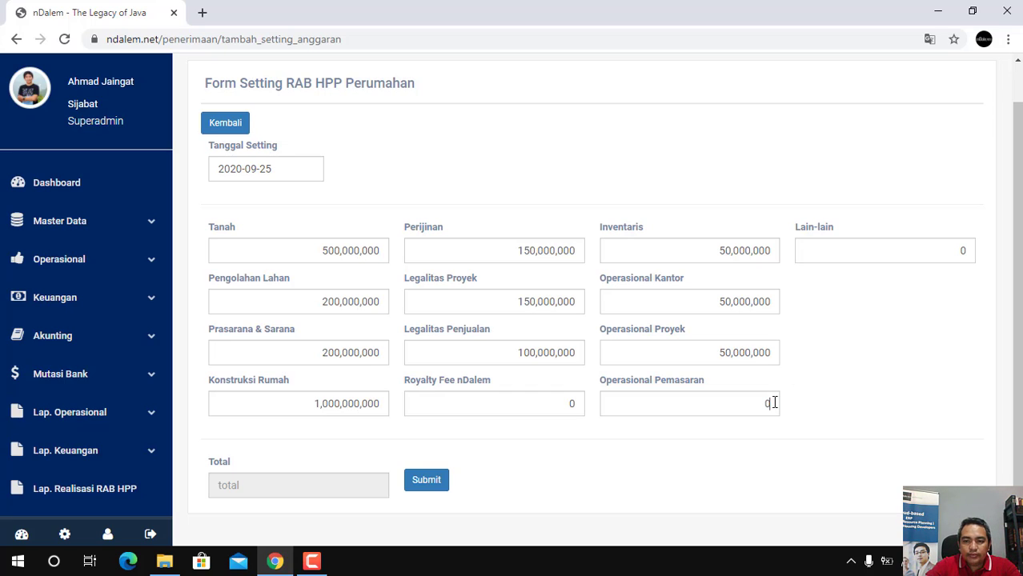
key("BackSpace")
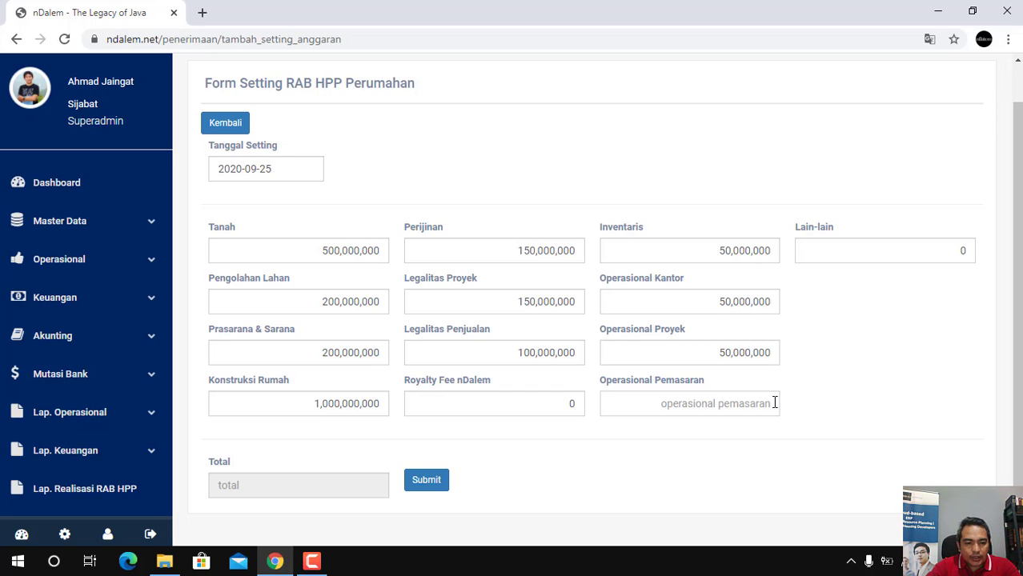
type("15")
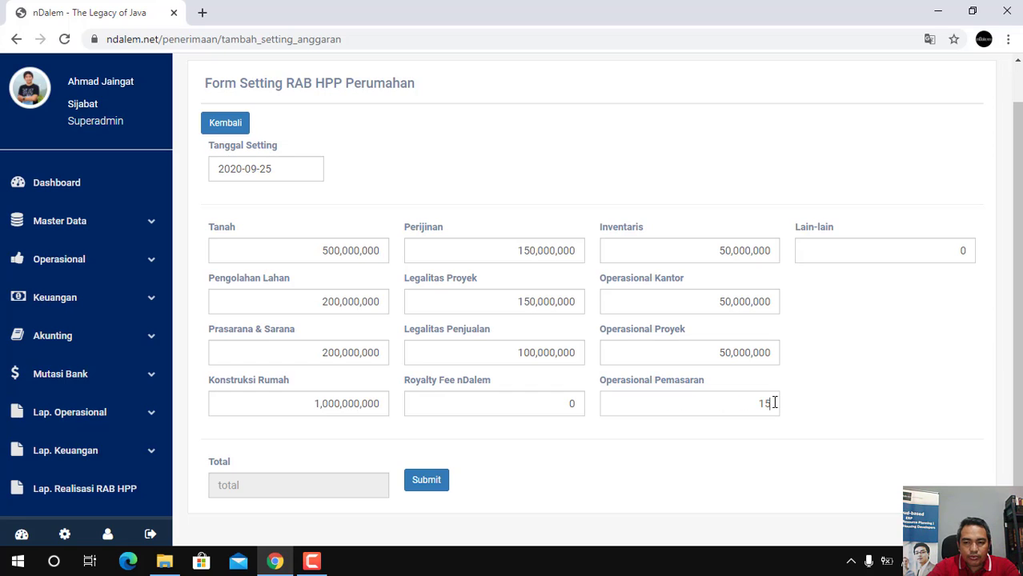
type("0,000,000")
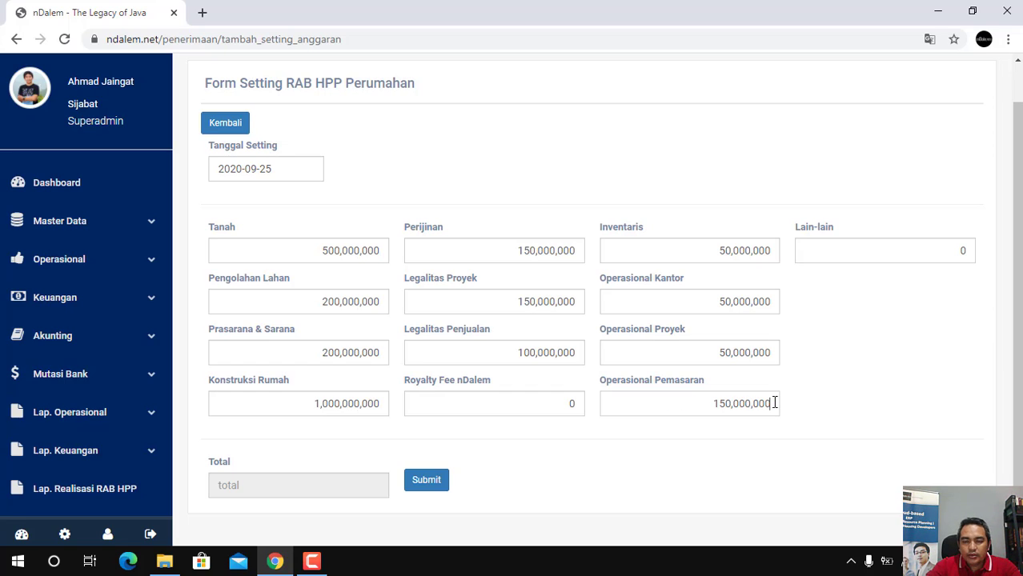
- Set the Lain-lain budget to 100,000,000 and submit the RAB HPP form
left_click(964, 251)
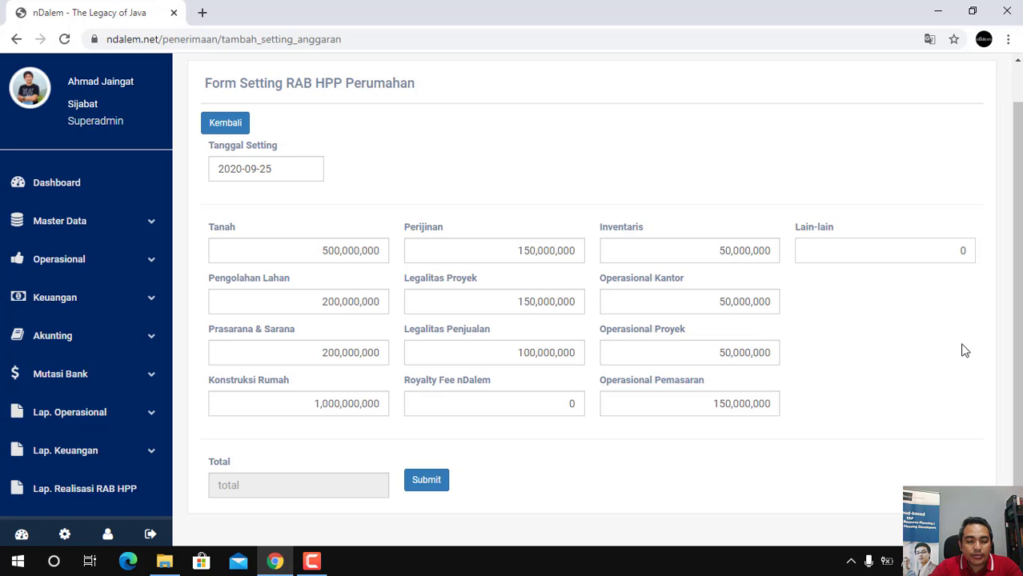
type("100,000,0")
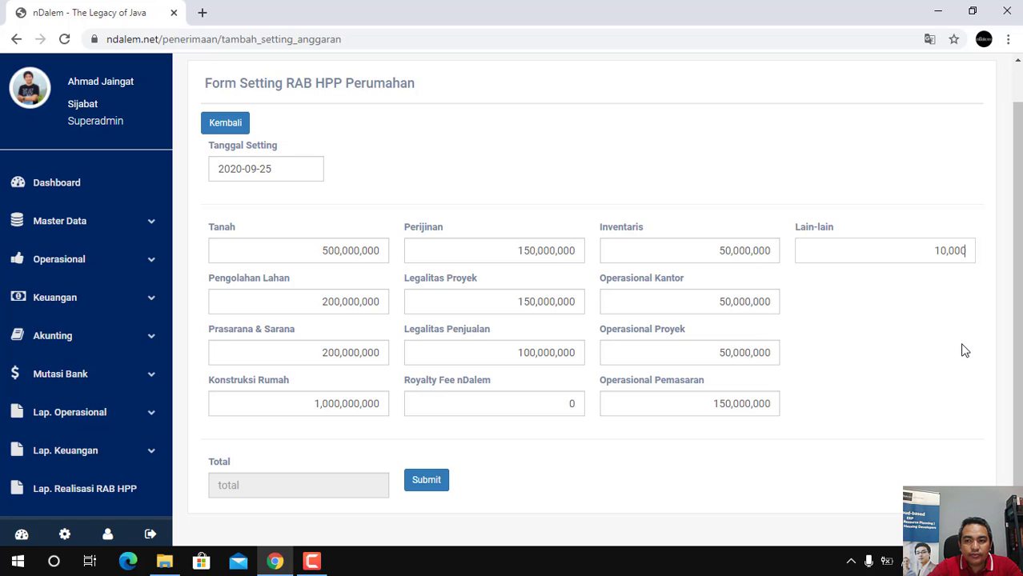
type("00")
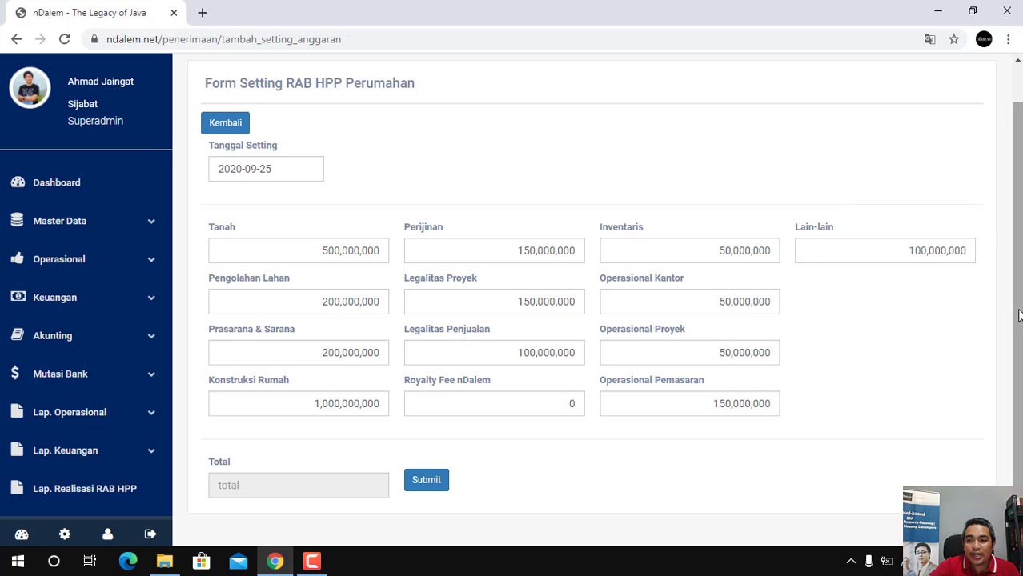
scroll(1018, 313, "down", 1)
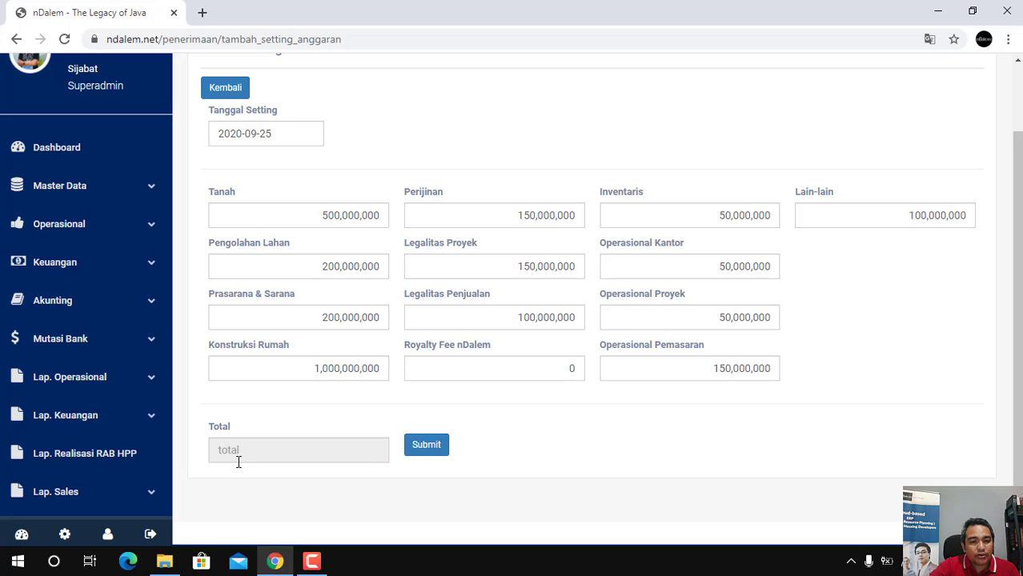
left_click(433, 453)
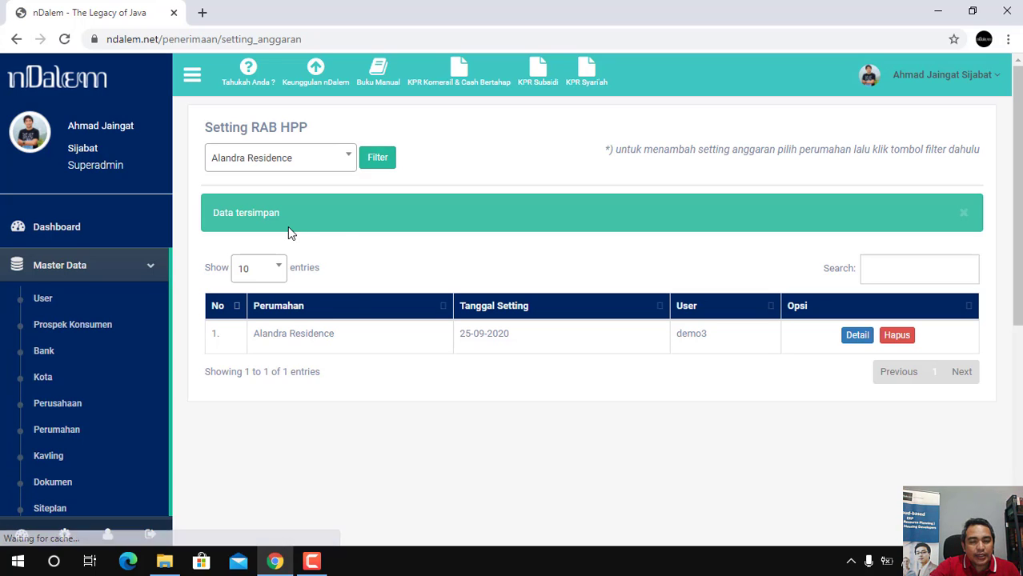
- Open the details of the saved Alandra Residence RAB HPP setting and review its budget amounts and total
left_click(858, 338)
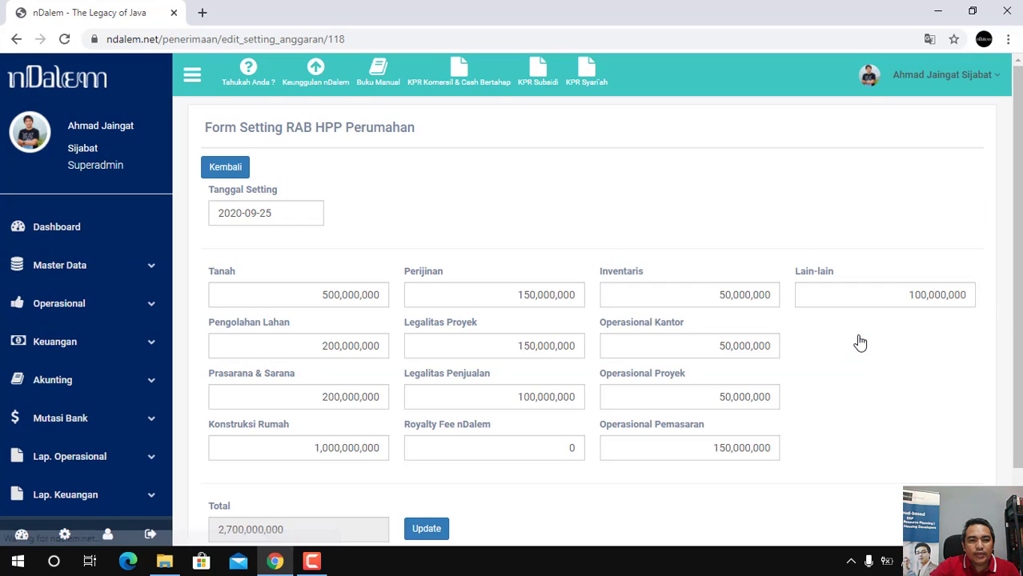
scroll(1013, 293, "down", 2)
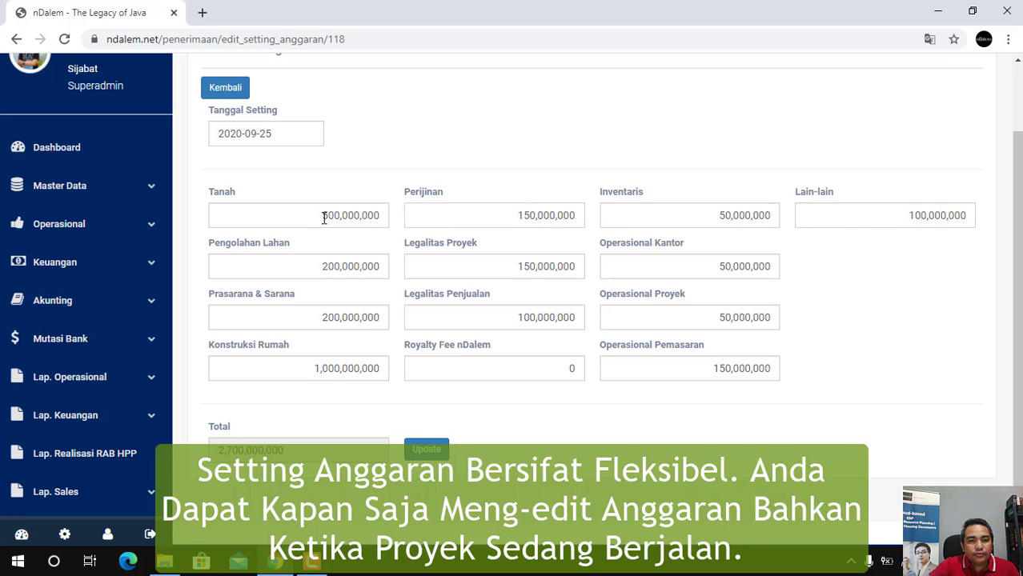
left_click(912, 214)
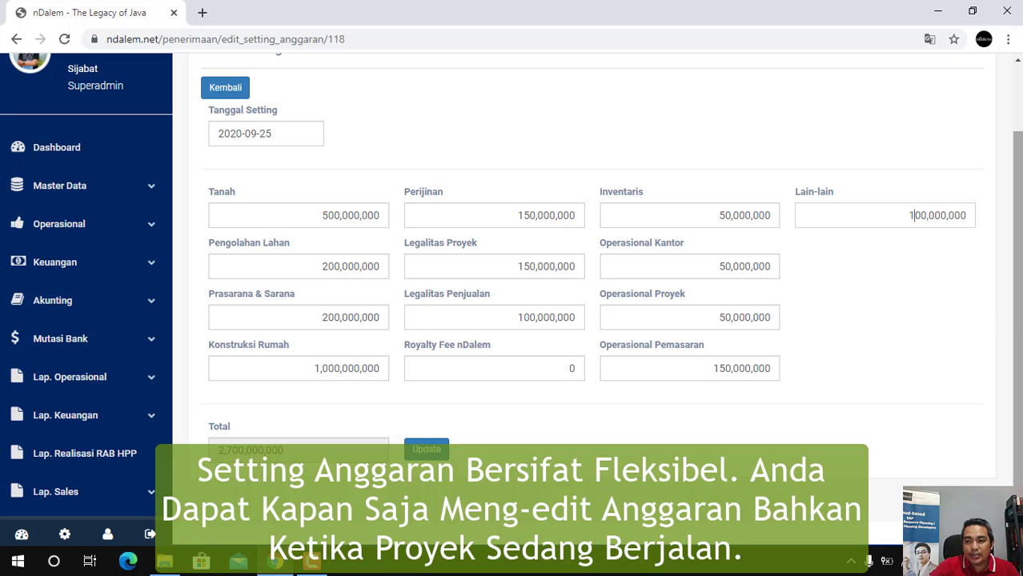
mouse_move(1018, 323)
left_mouse_down()
mouse_move(1018, 298)
mouse_move(1019, 361)
mouse_move(1019, 322)
left_mouse_up()
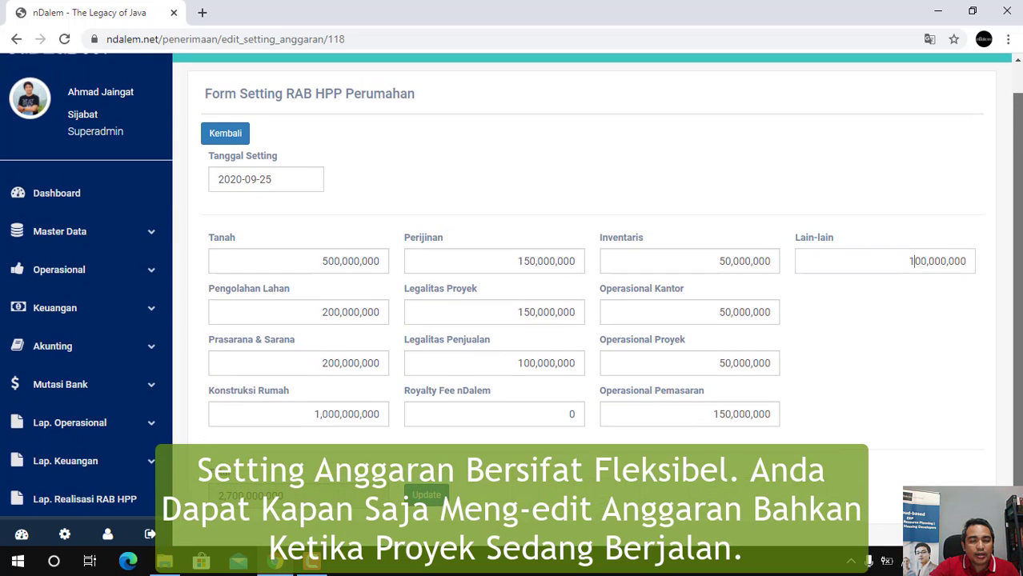
left_click_drag(1018, 322, 1018, 360)
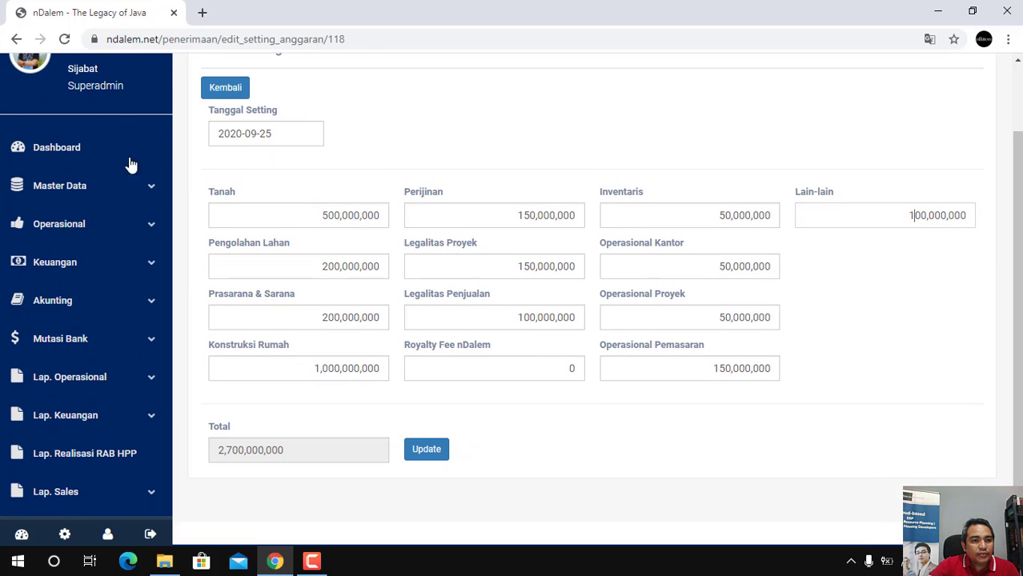
- Go to the dashboard and look over the project summary and Kinerja Operasional section
left_click(70, 156)
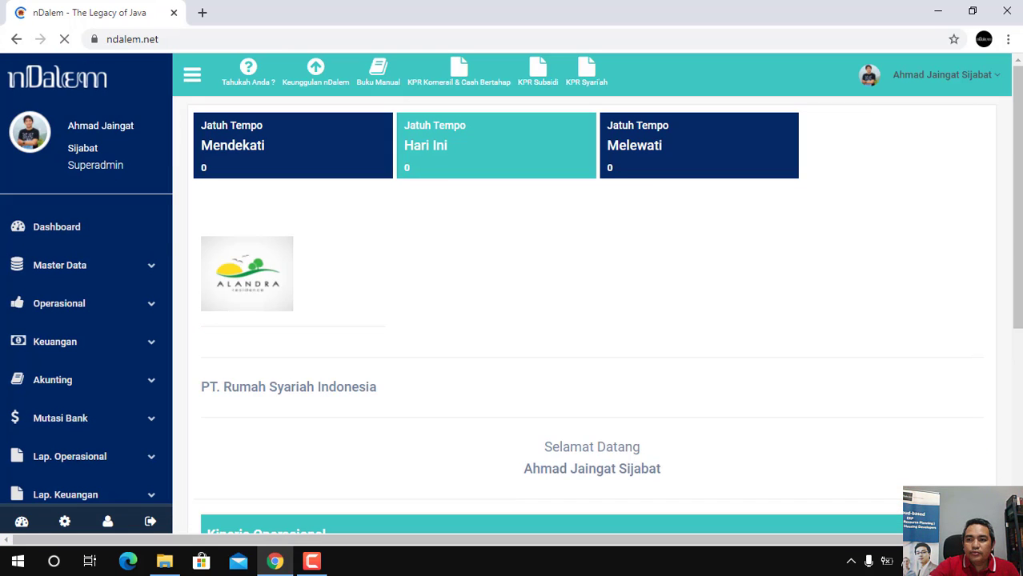
left_click_drag(1018, 243, 1018, 328)
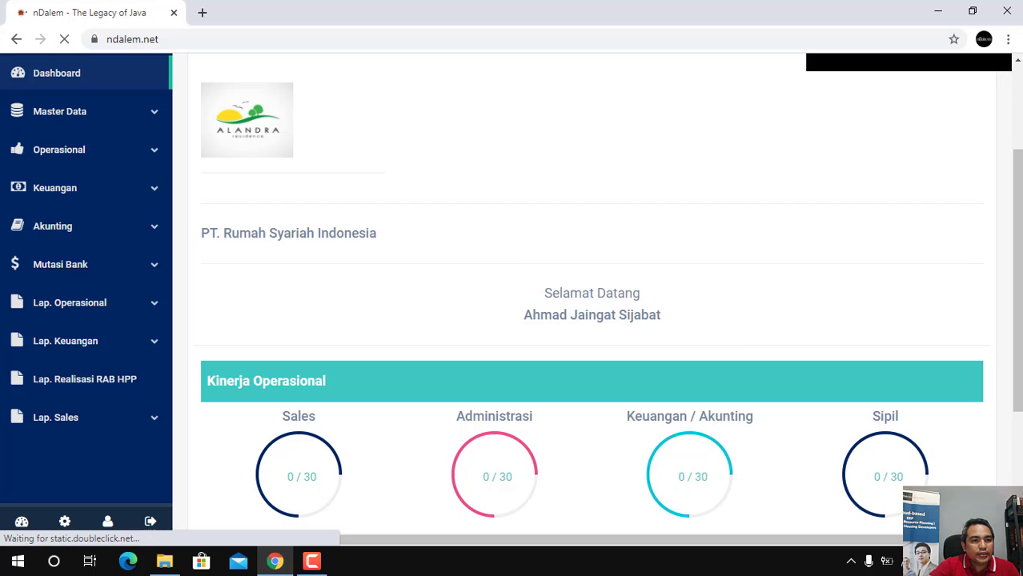
left_click_drag(1018, 234, 1019, 142)
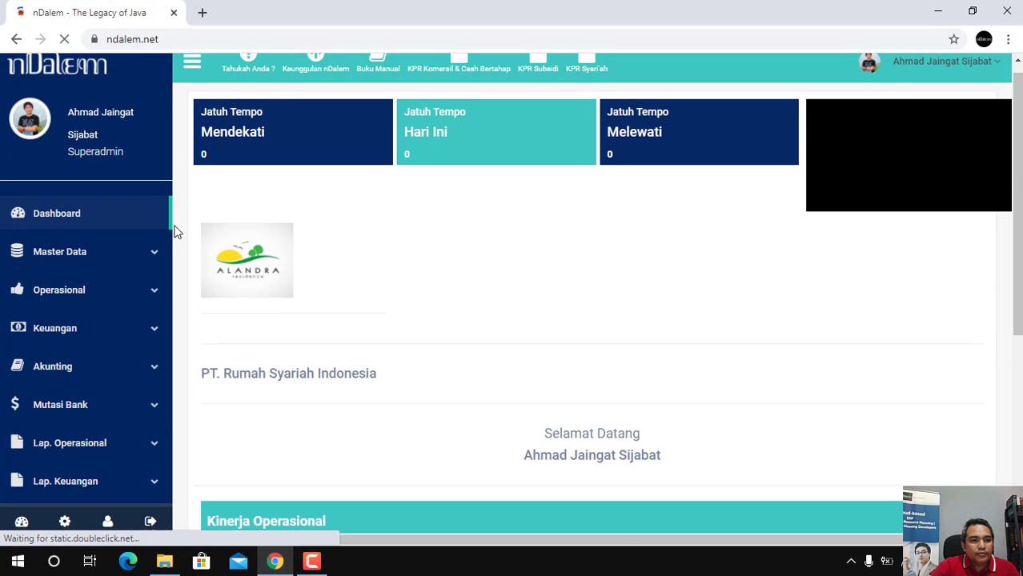
- Show the Master Data pages, including the ones grouped under RAB HPP, and look through them
left_click(148, 258)
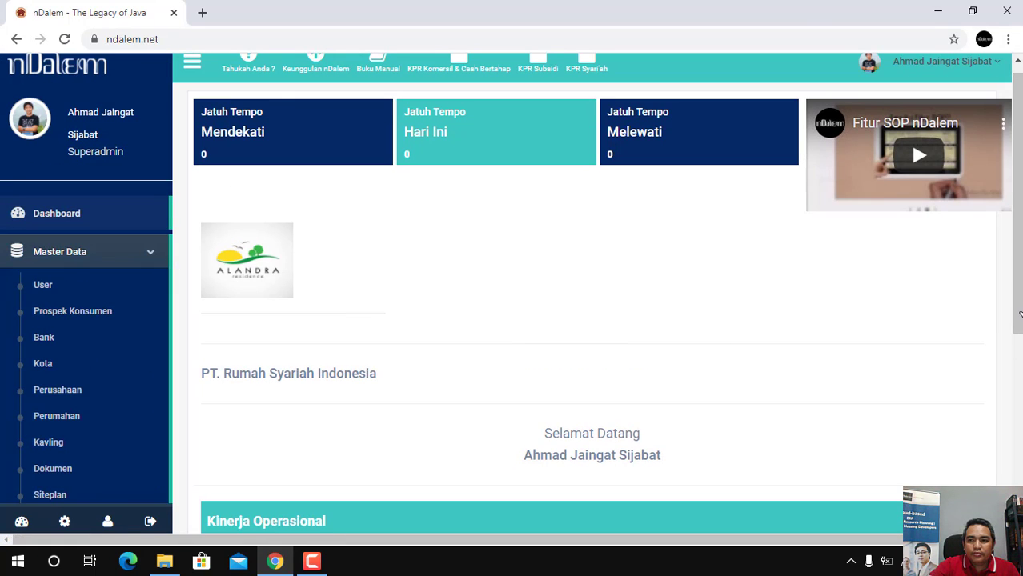
scroll(1017, 317, "down", 1)
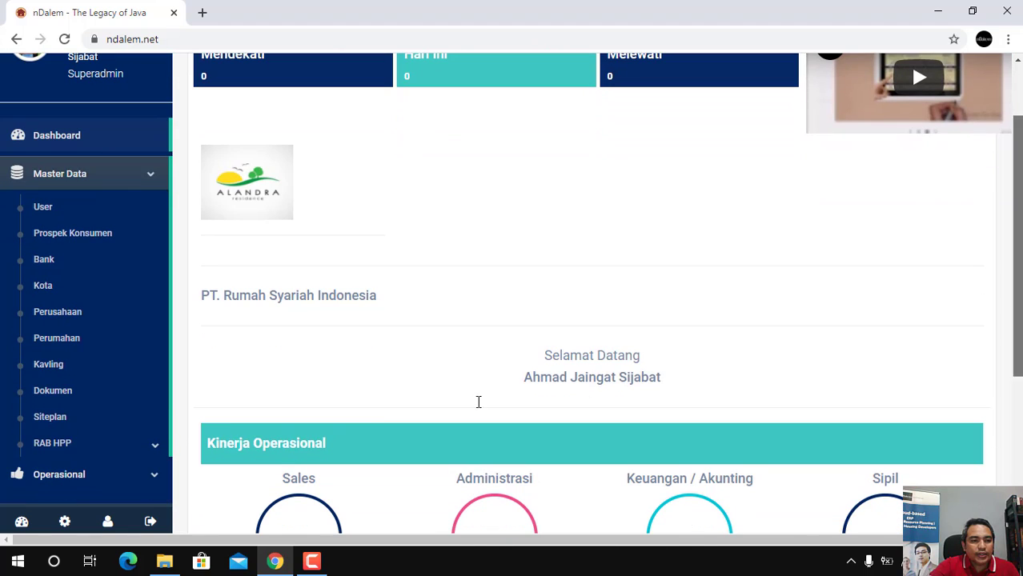
left_click(139, 450)
scroll(367, 384, "down", 2)
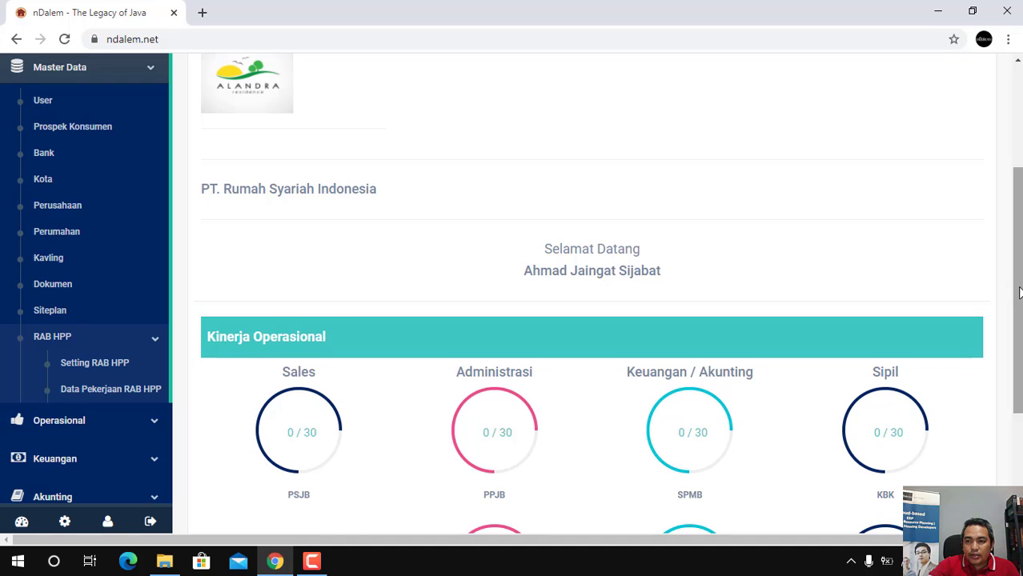
scroll(1019, 293, "up", 2)
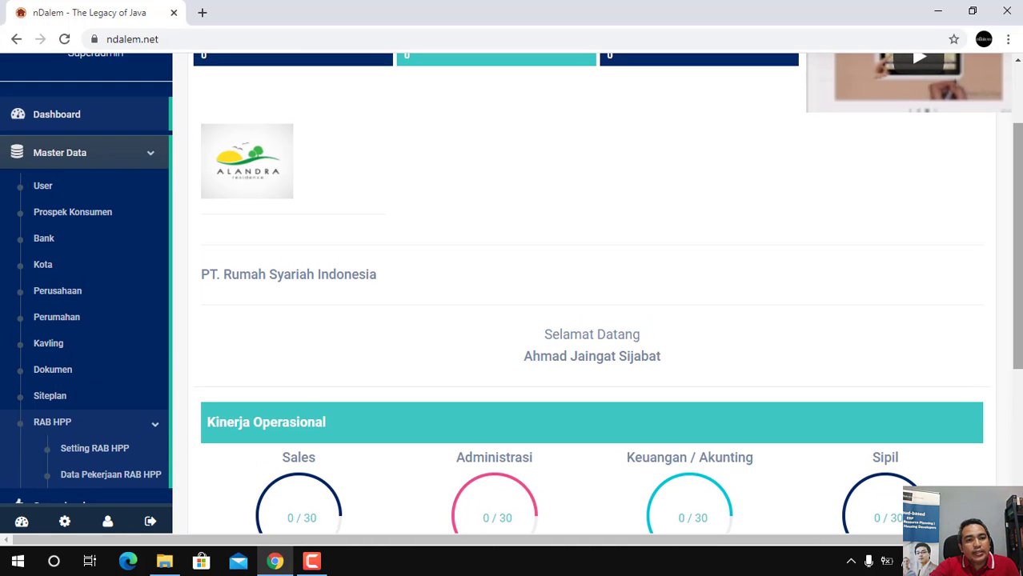